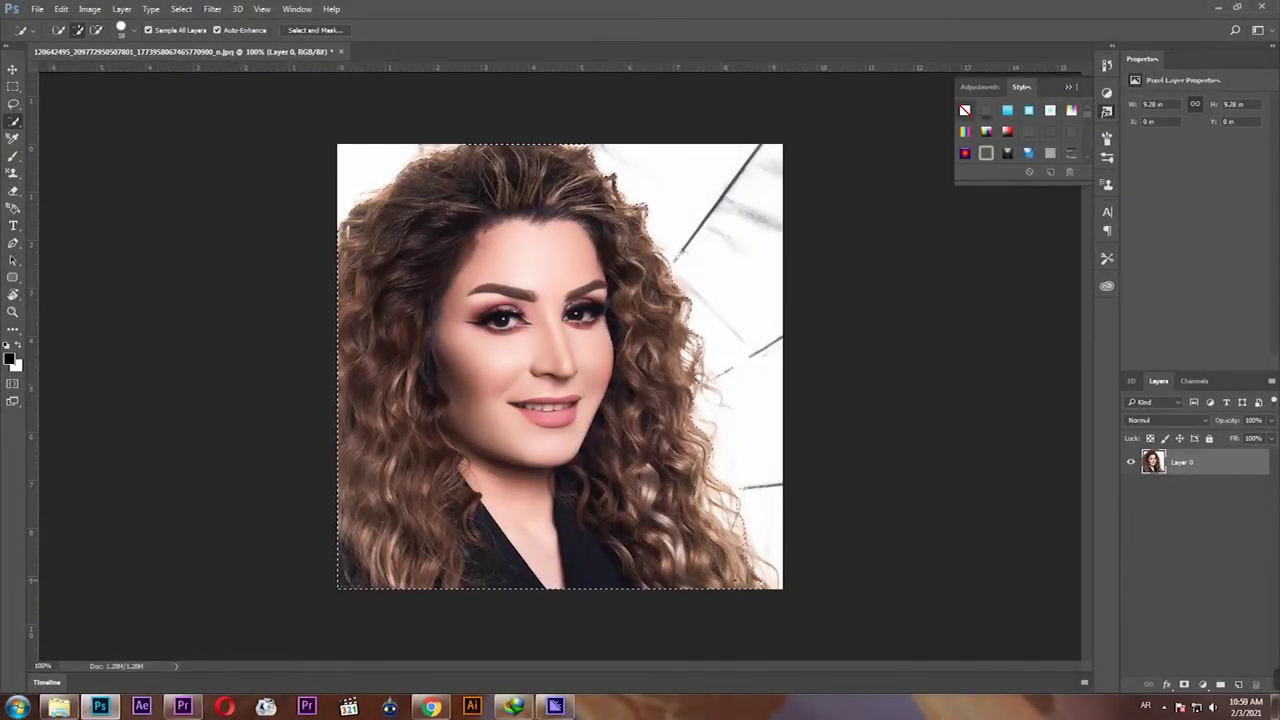
Refine the hair edges in Select and Mask and output the cutout to a new layer, Layer 0 copy.
key(ctrl+alt+r)
key(bracketright)
key(bracketright)
key(bracketright)
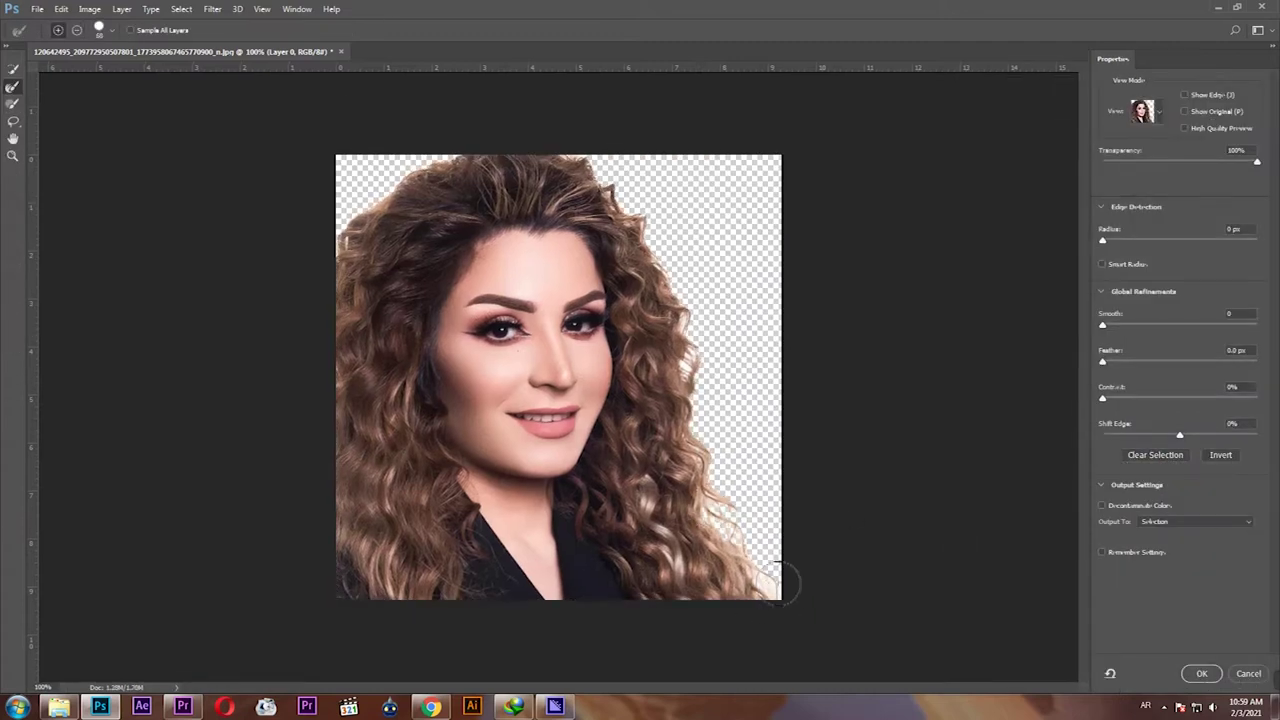
click(1195, 521)
click(1160, 541)
click(1201, 673)
Crop outward to add transparent margin around the portrait.
key(v)
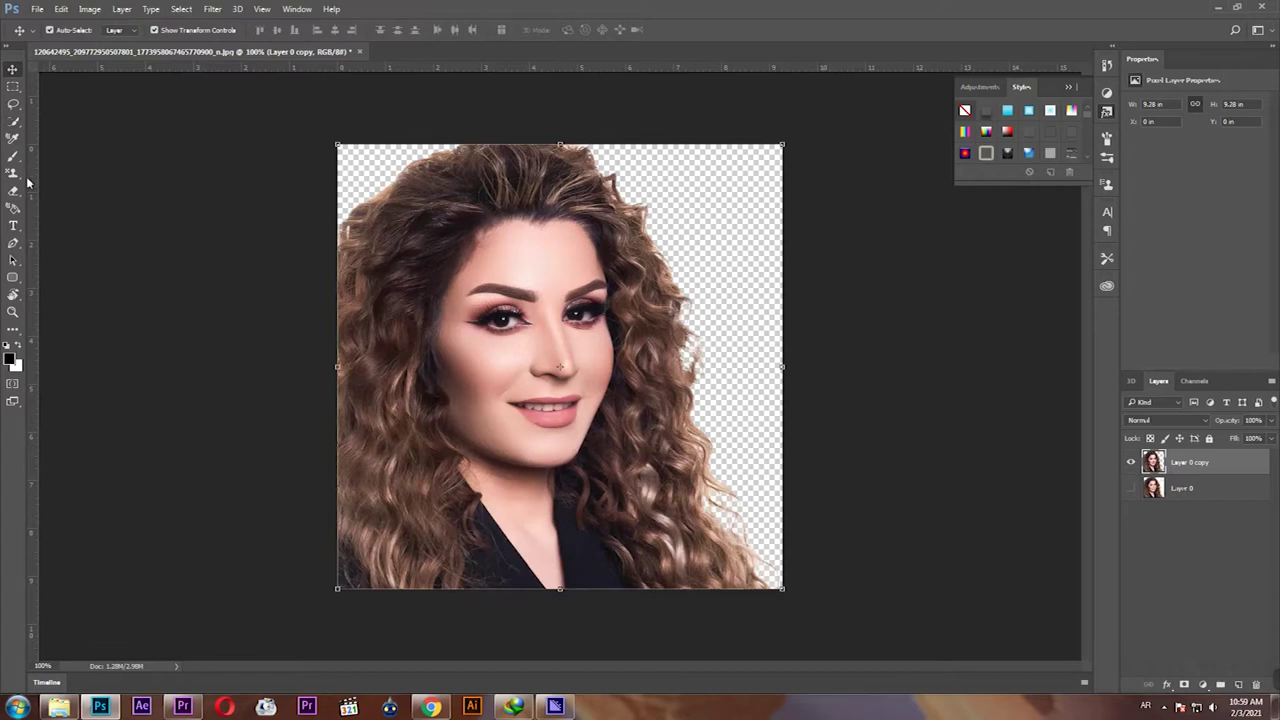
click(13, 329)
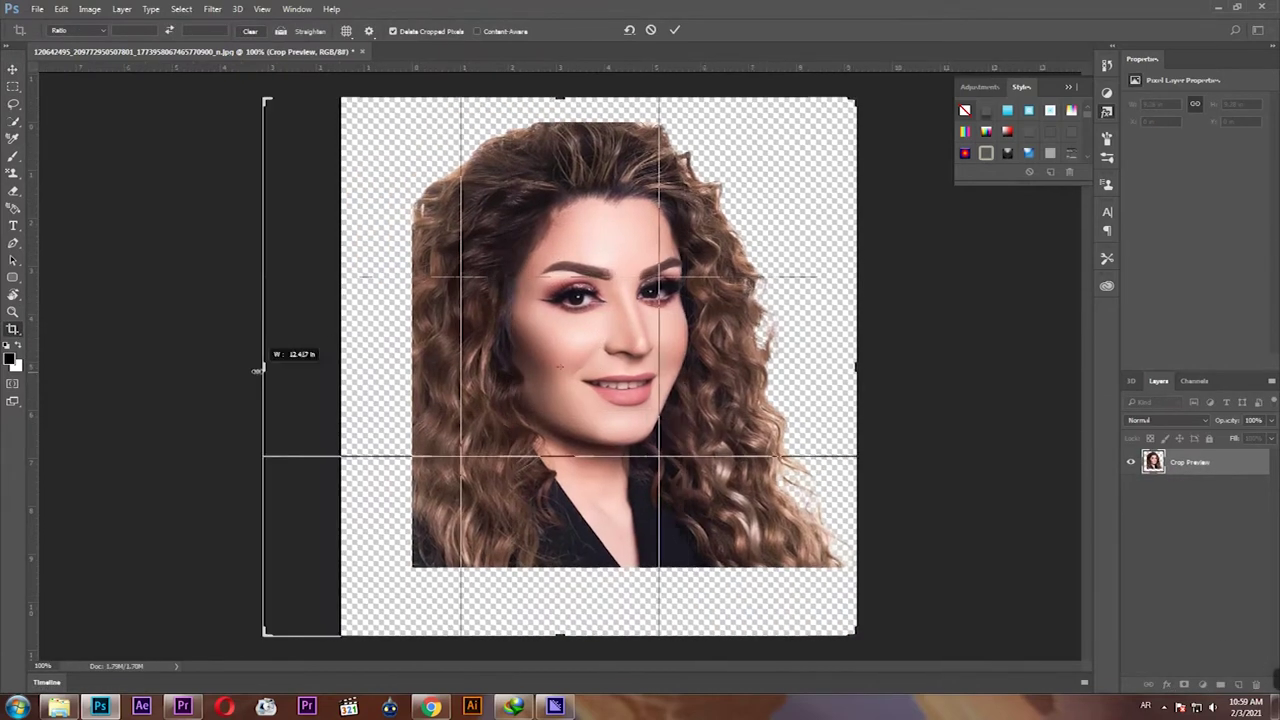
drag(337, 366, 269, 331)
key(Return)
Apply Nik Collection Viveza 2 with Structure at 58% as a new layer.
click(13, 68)
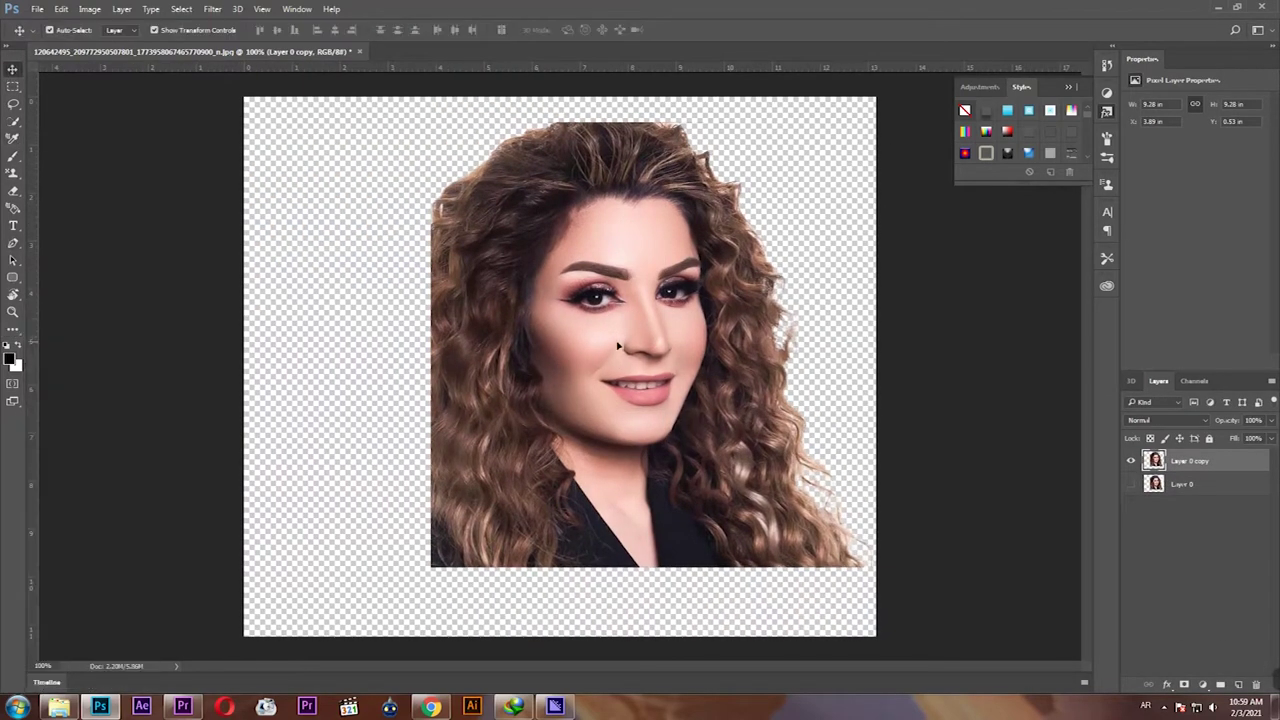
click(212, 9)
click(470, 390)
drag(1057, 323, 1106, 334)
click(1104, 631)
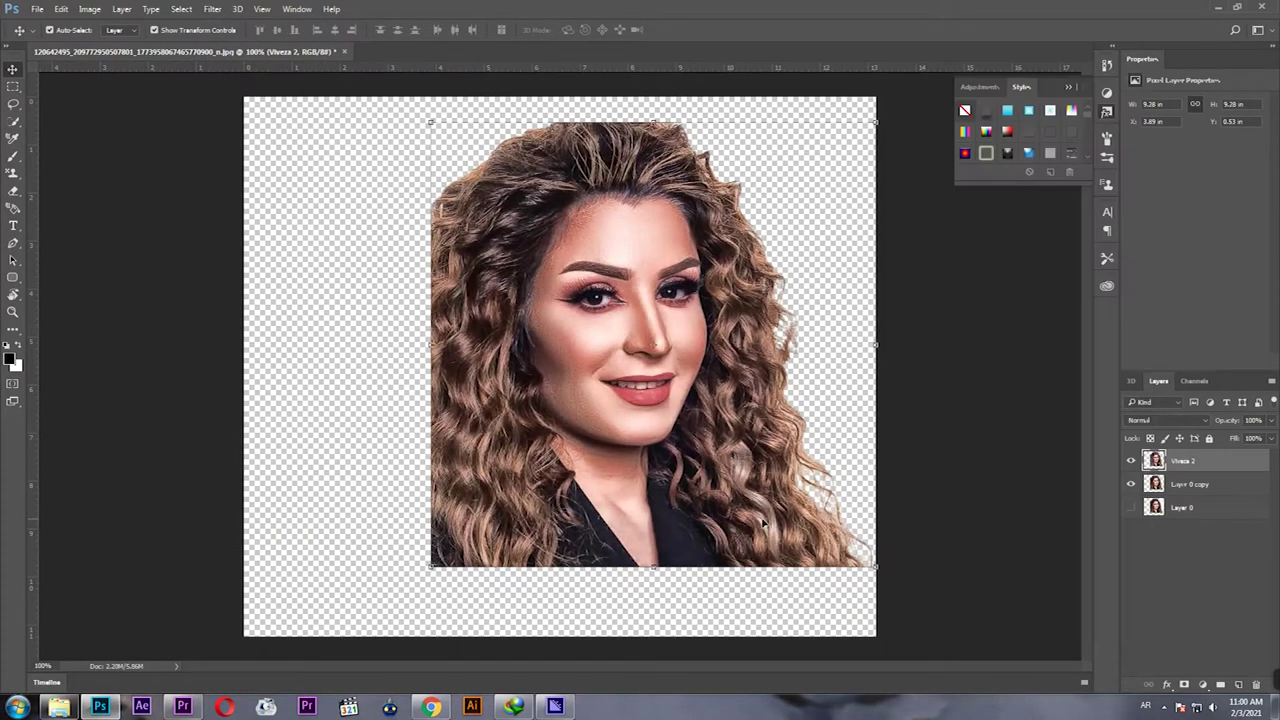
Switch to the Smudge tool and bring up its brush settings.
right_click(13, 333)
click(76, 537)
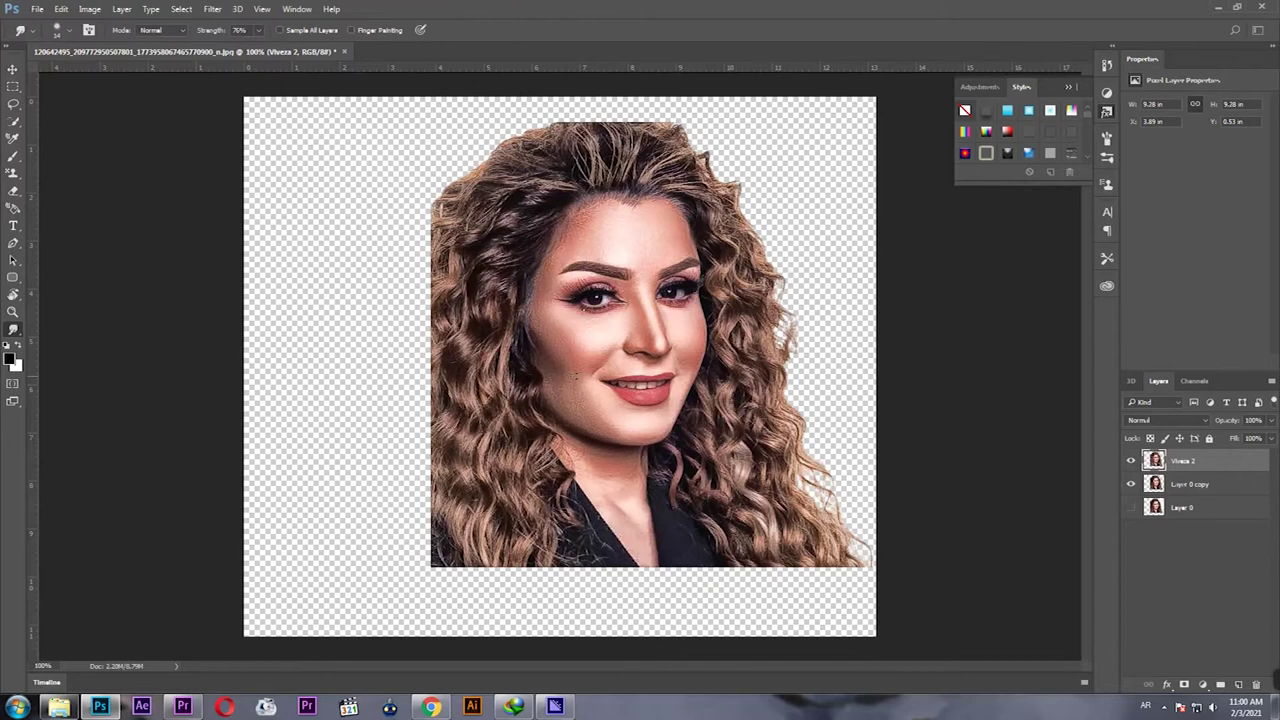
right_click(563, 278)
Zoom in, enlarge the smudge brush and smooth the left cheek's textured skin.
key(ctrl+plus)
key(ctrl+plus)
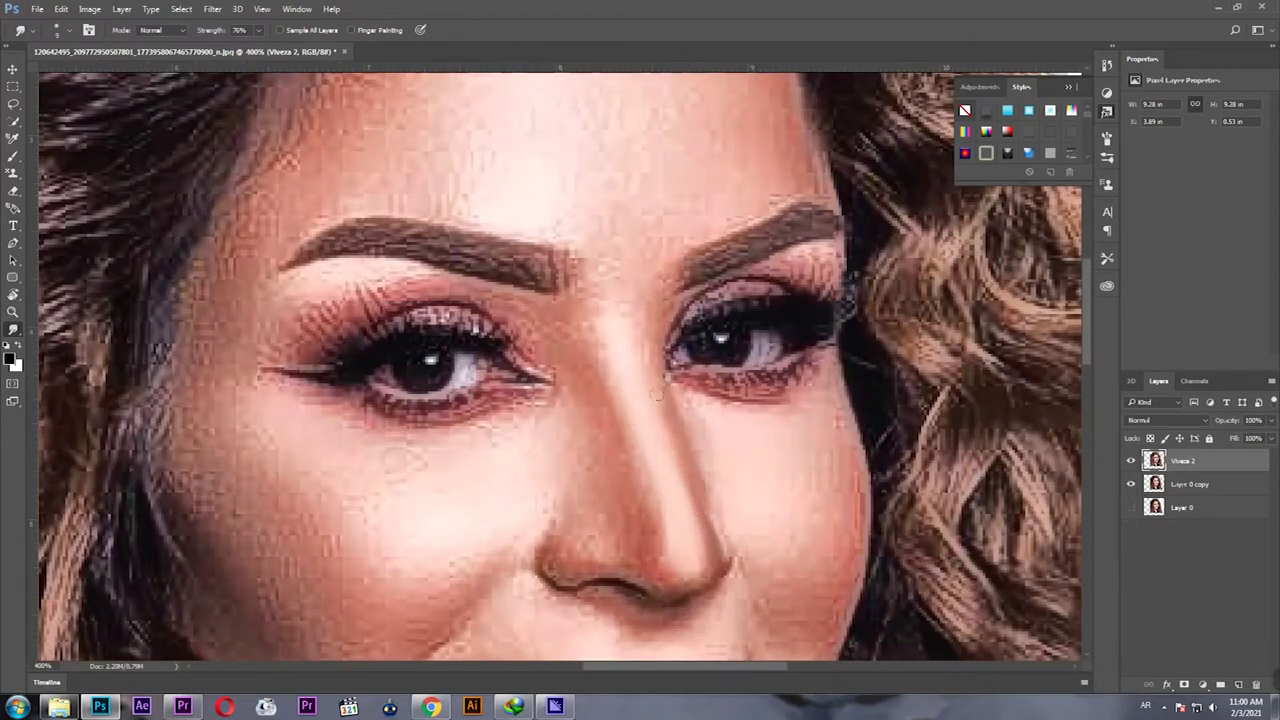
drag(659, 394, 577, 315)
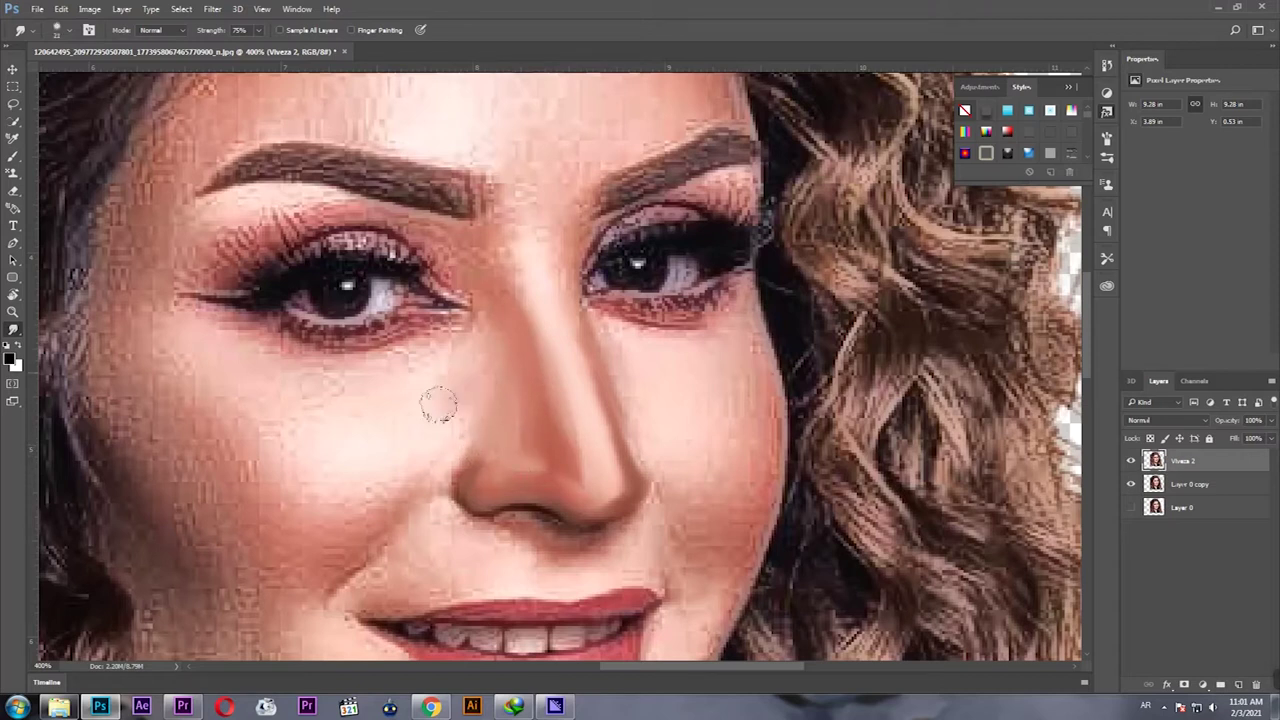
drag(200, 430, 221, 440)
drag(243, 528, 140, 280)
drag(190, 430, 340, 450)
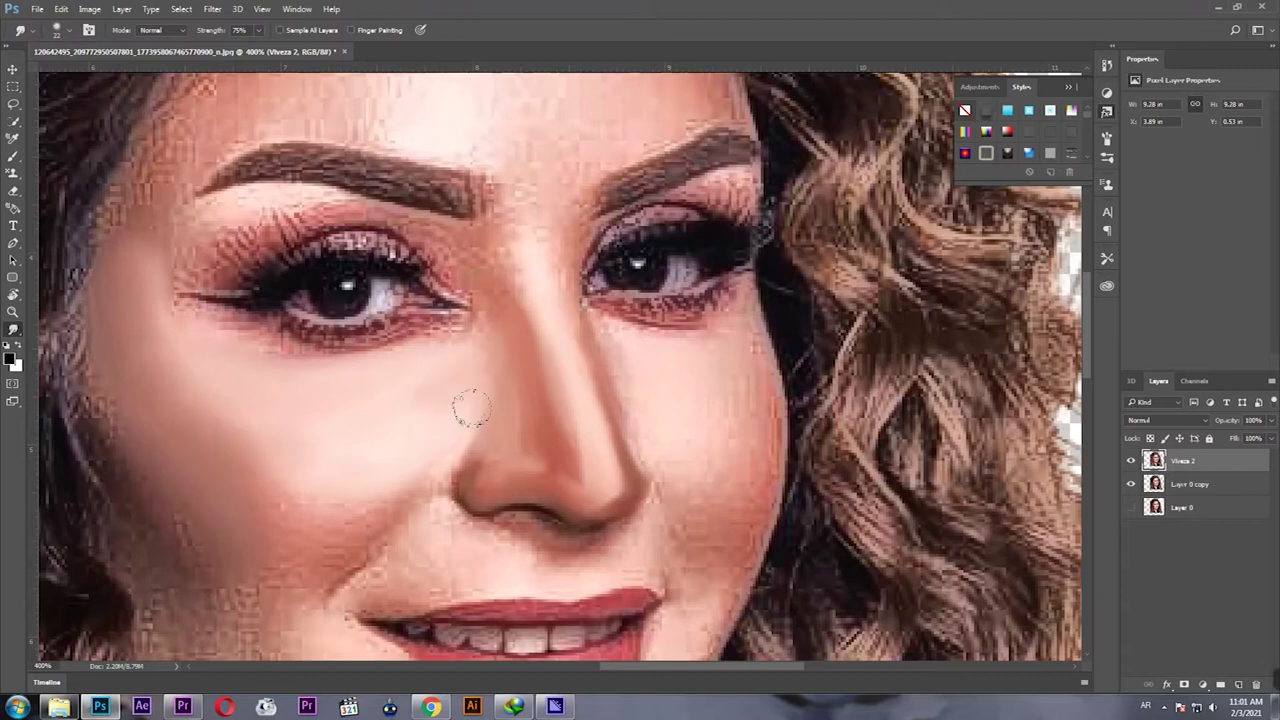
Blend the cheek between eye and mouth, the nostril edge and the shading beside the nose.
scroll(346, 540, down, 2)
mouse_move(440, 400)
mouse_down()
mouse_move(350, 440)
mouse_move(280, 415)
mouse_move(312, 450)
mouse_move(230, 345)
mouse_up()
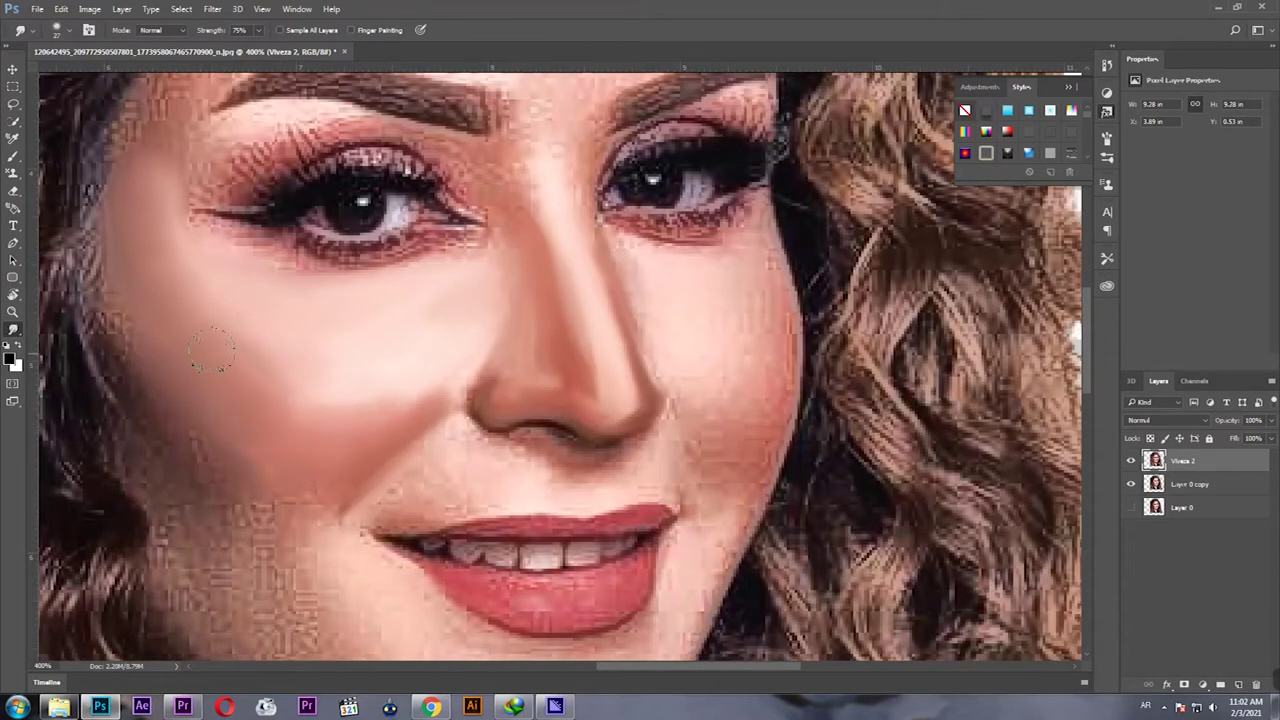
scroll(480, 400, up, 1)
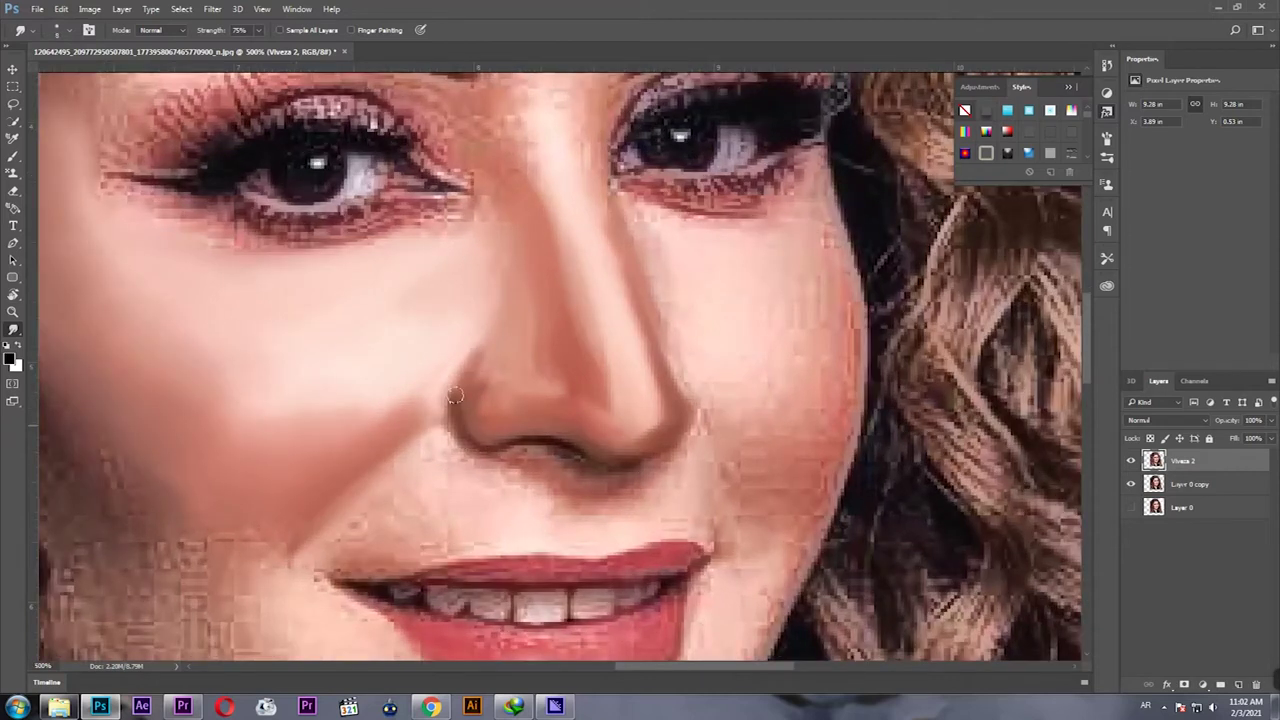
drag(455, 396, 452, 383)
mouse_move(618, 472)
mouse_down()
mouse_move(586, 491)
mouse_move(651, 457)
mouse_move(509, 486)
mouse_up()
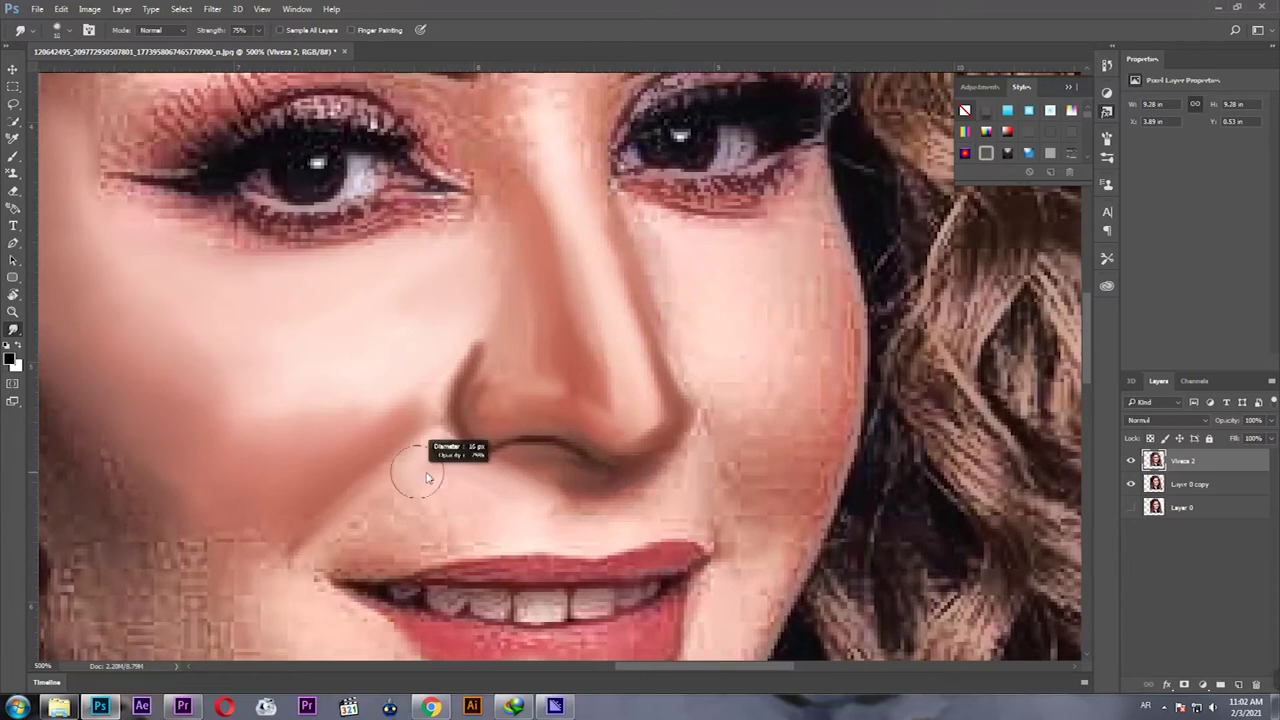
scroll(437, 488, down, 1)
scroll(437, 488, left, 1)
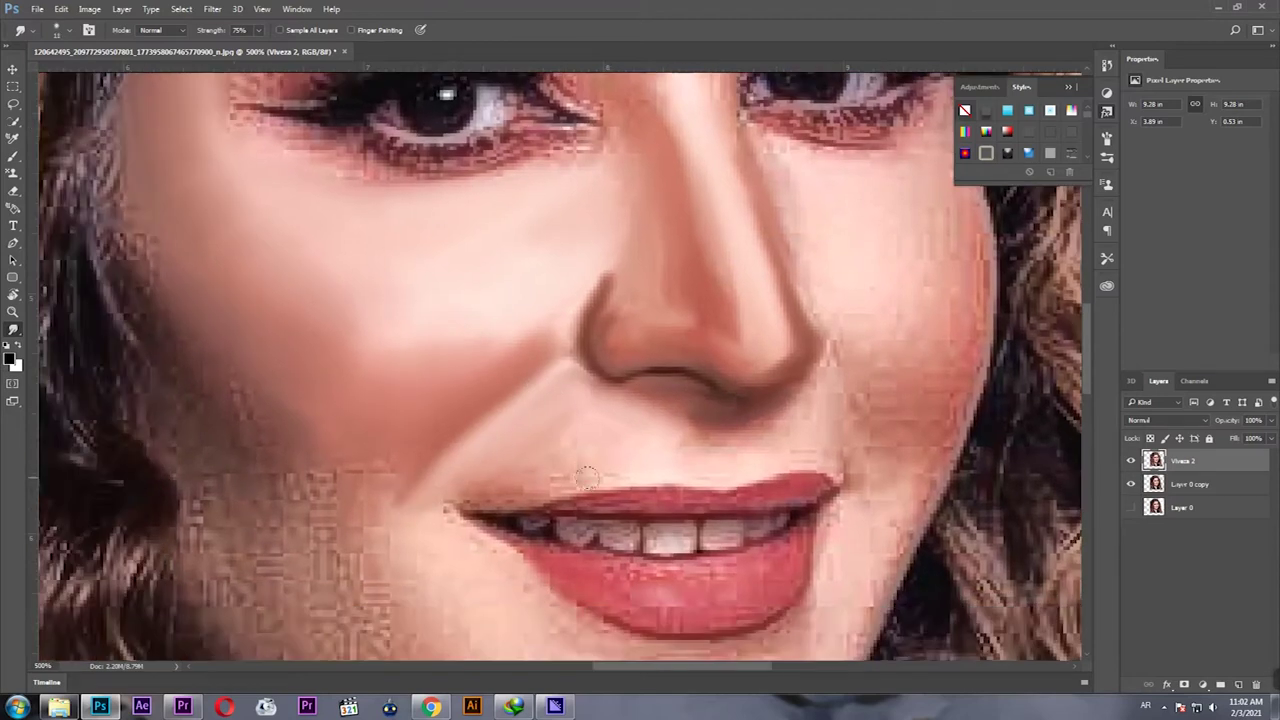
mouse_move(812, 398)
mouse_down()
mouse_move(798, 463)
mouse_move(444, 490)
mouse_up()
Smudge the left cheek, jaw, chin and the skin under the lower lip smooth.
scroll(462, 474, down, 1)
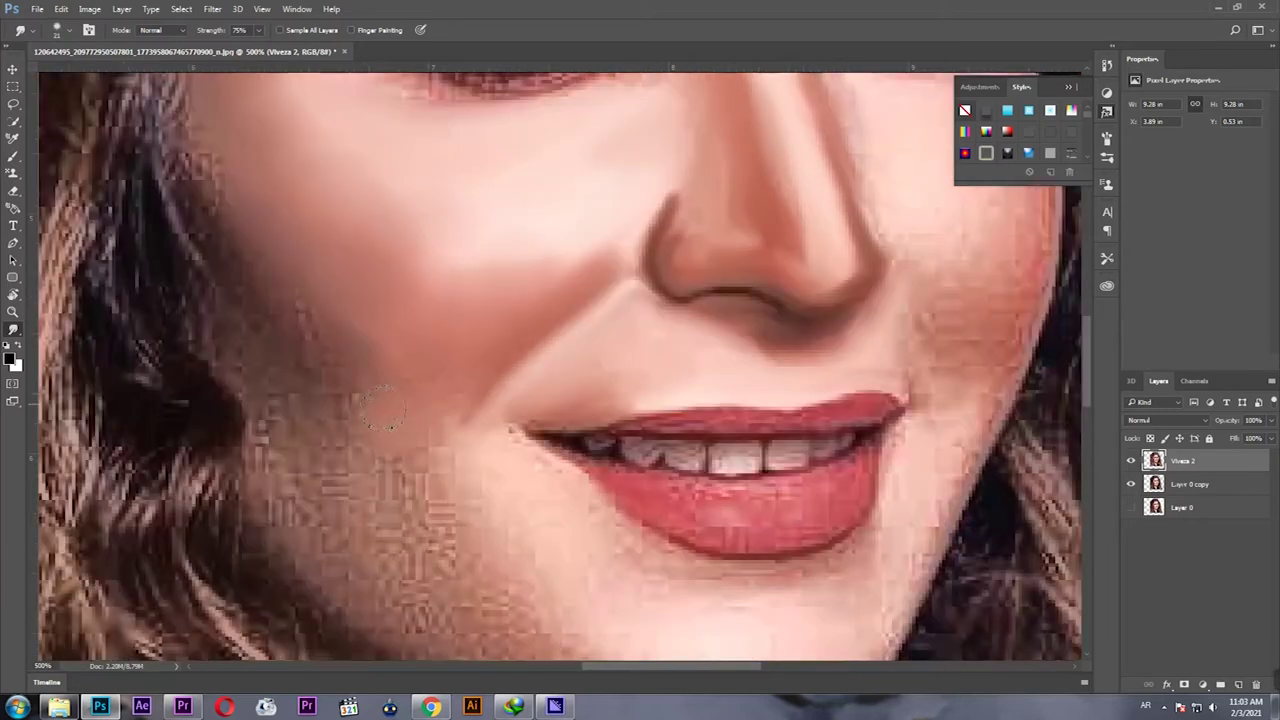
mouse_move(337, 380)
mouse_down()
mouse_move(300, 414)
mouse_move(300, 494)
mouse_move(420, 540)
mouse_up()
scroll(305, 407, down, 2)
mouse_move(750, 505)
mouse_down()
mouse_move(648, 582)
mouse_move(420, 508)
mouse_move(249, 374)
mouse_move(255, 317)
mouse_up()
mouse_move(409, 514)
mouse_down()
mouse_move(571, 534)
mouse_move(406, 351)
mouse_up()
drag(298, 222, 349, 346)
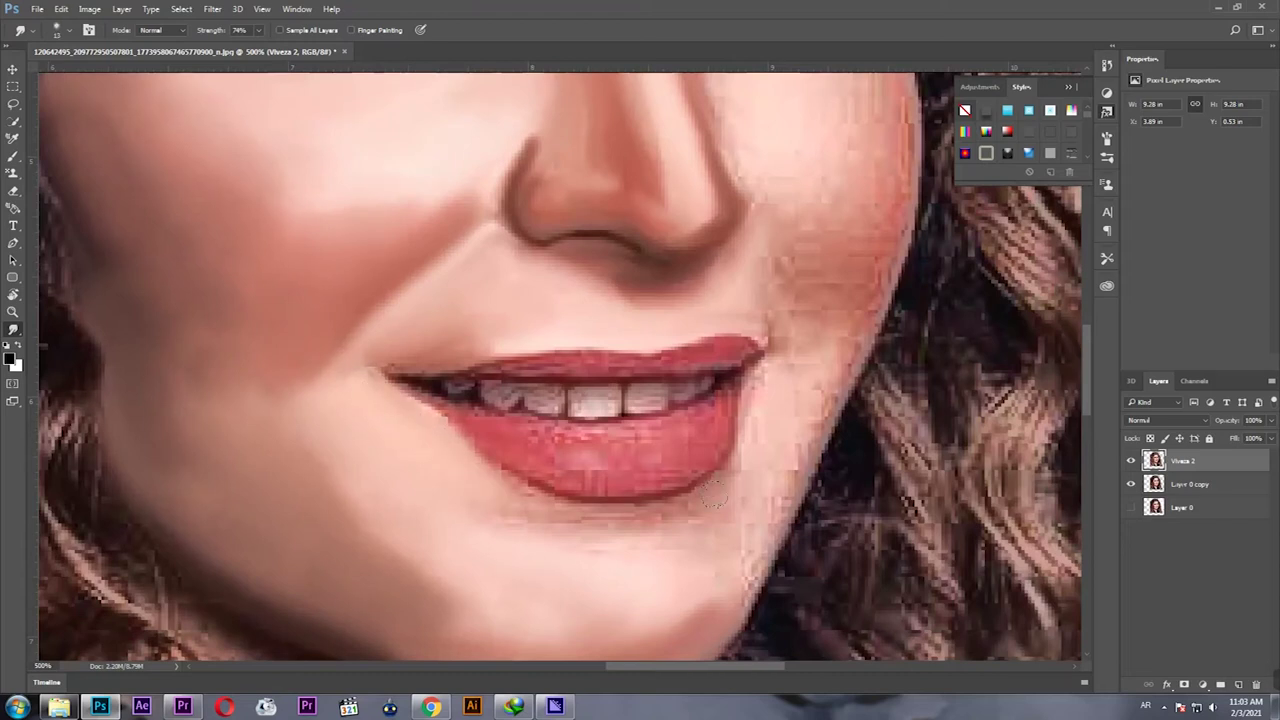
drag(714, 497, 530, 515)
Smooth the cheek between the nose and the hair, then pan around the face.
scroll(436, 560, right, 2)
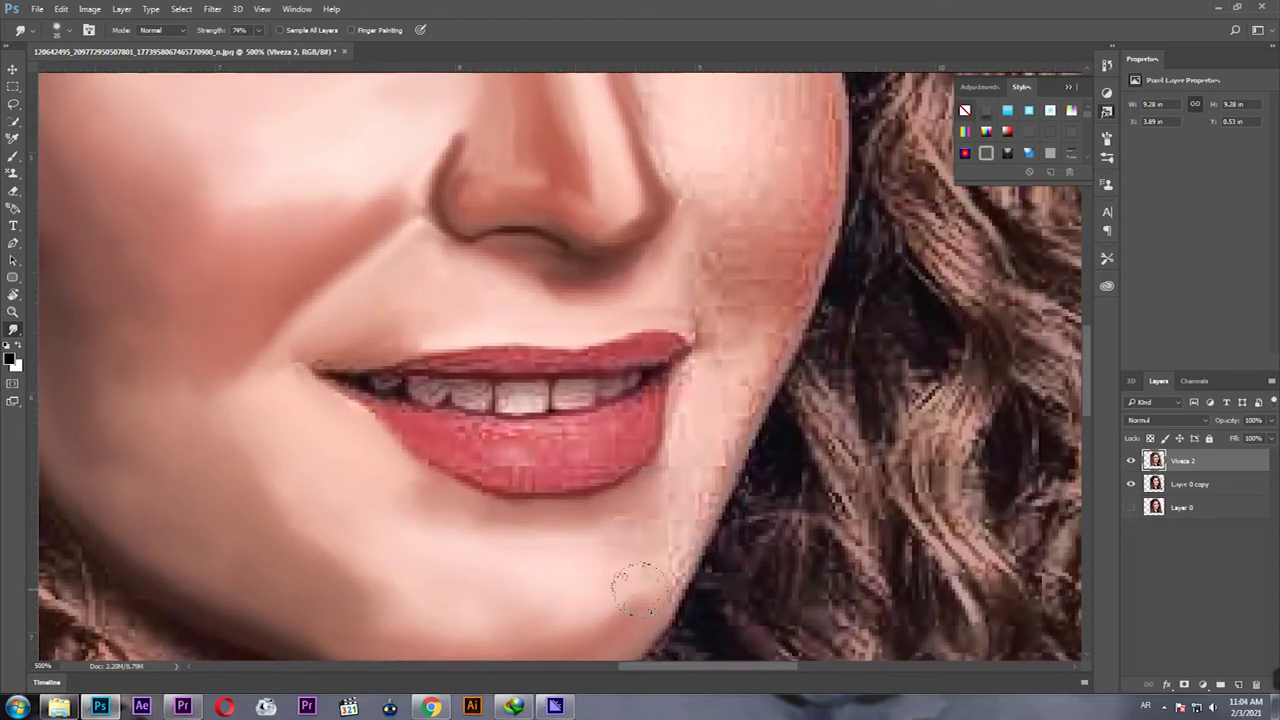
scroll(700, 507, up, 3)
scroll(700, 507, right, 2)
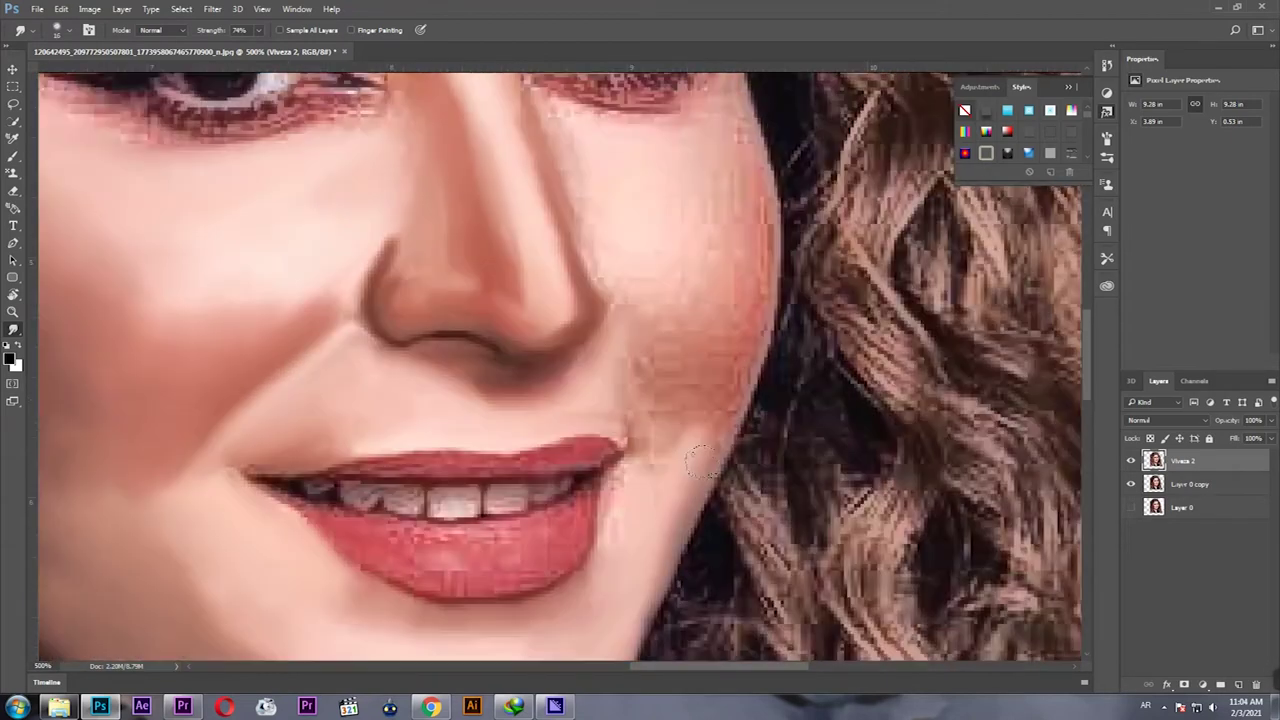
scroll(748, 343, up, 2)
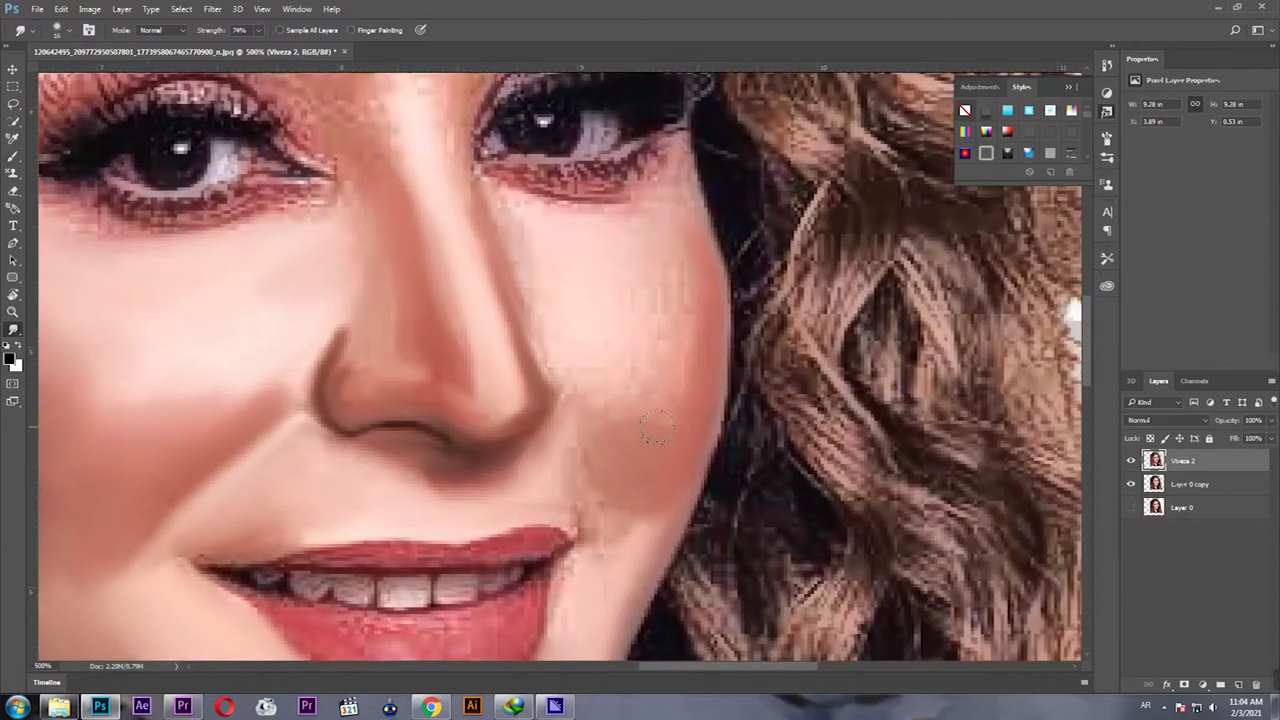
scroll(691, 377, down, 4)
scroll(691, 377, right, 2)
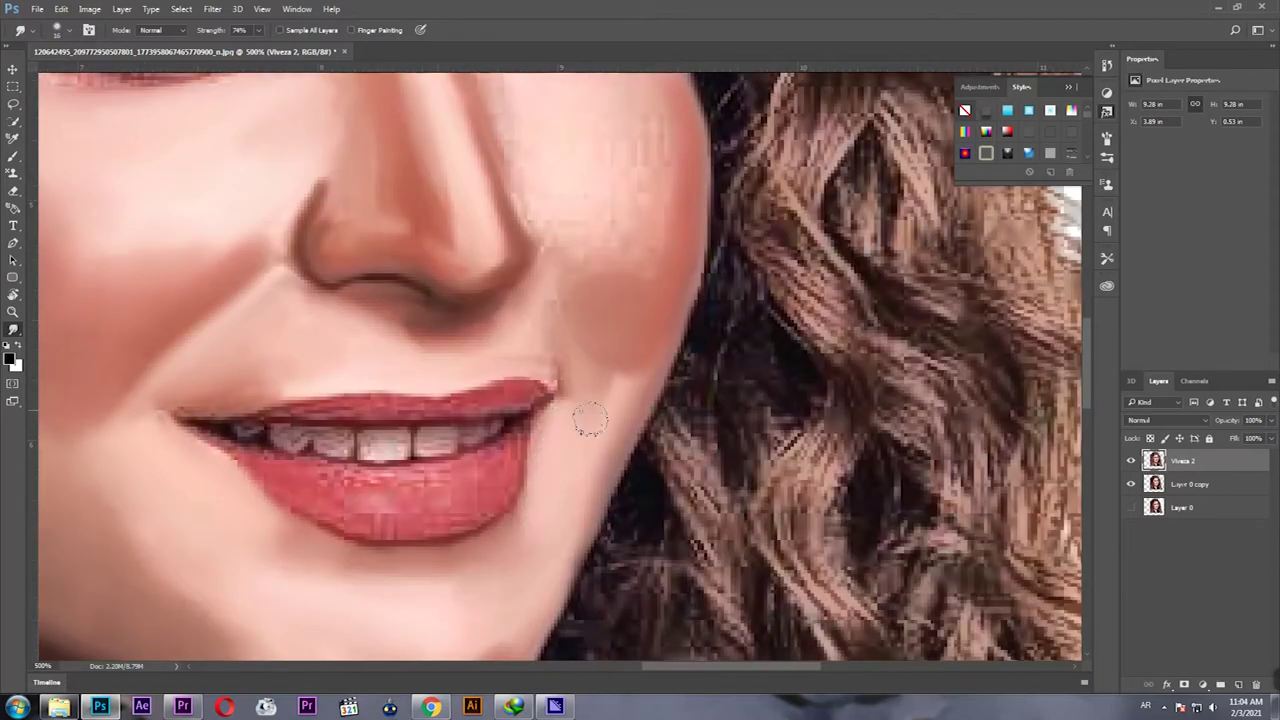
scroll(539, 381, up, 2)
mouse_move(535, 370)
mouse_down()
mouse_move(529, 171)
mouse_move(609, 289)
mouse_move(637, 190)
mouse_up()
scroll(591, 329, up, 2)
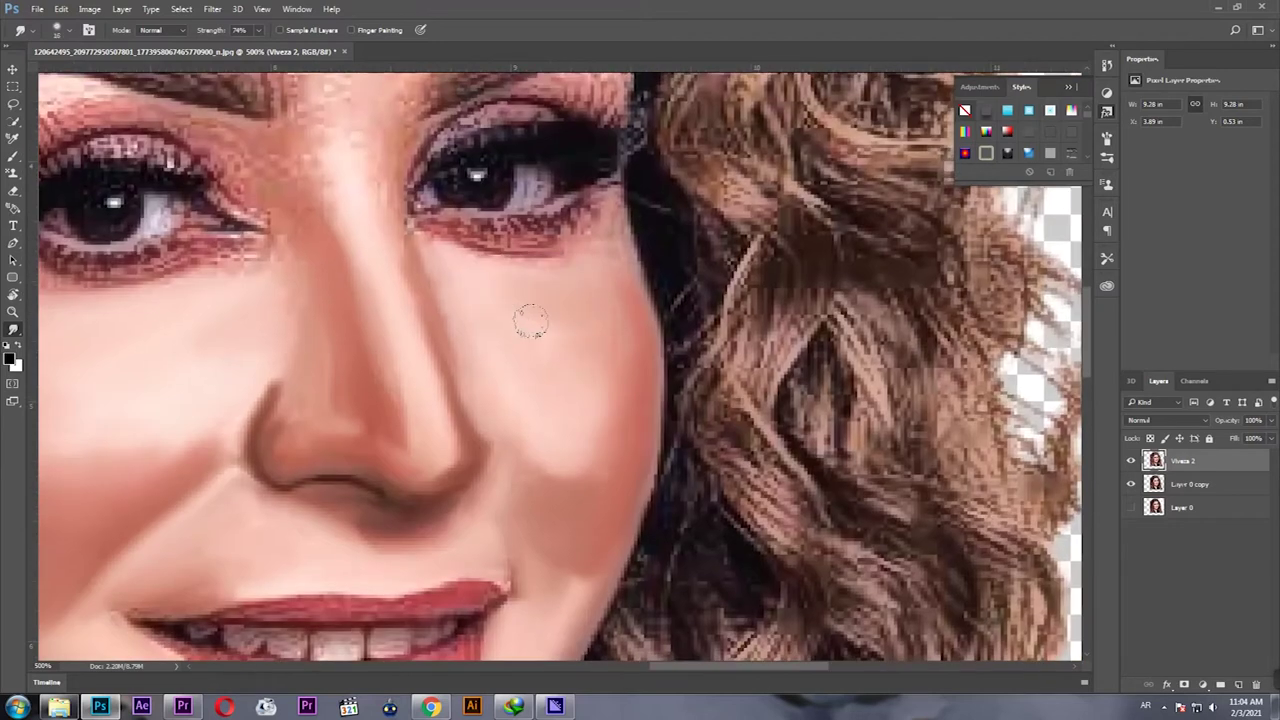
scroll(531, 320, up, 2)
scroll(306, 371, up, 2)
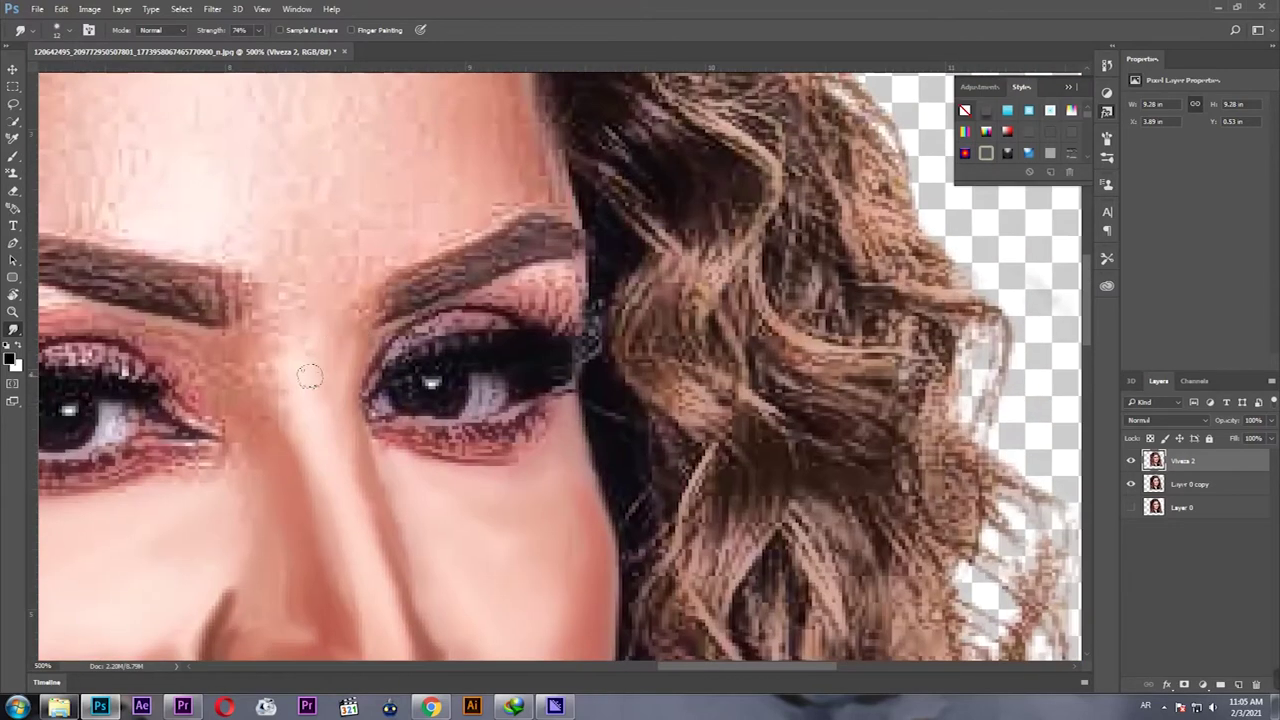
scroll(281, 412, left, 2)
scroll(281, 412, left, 1)
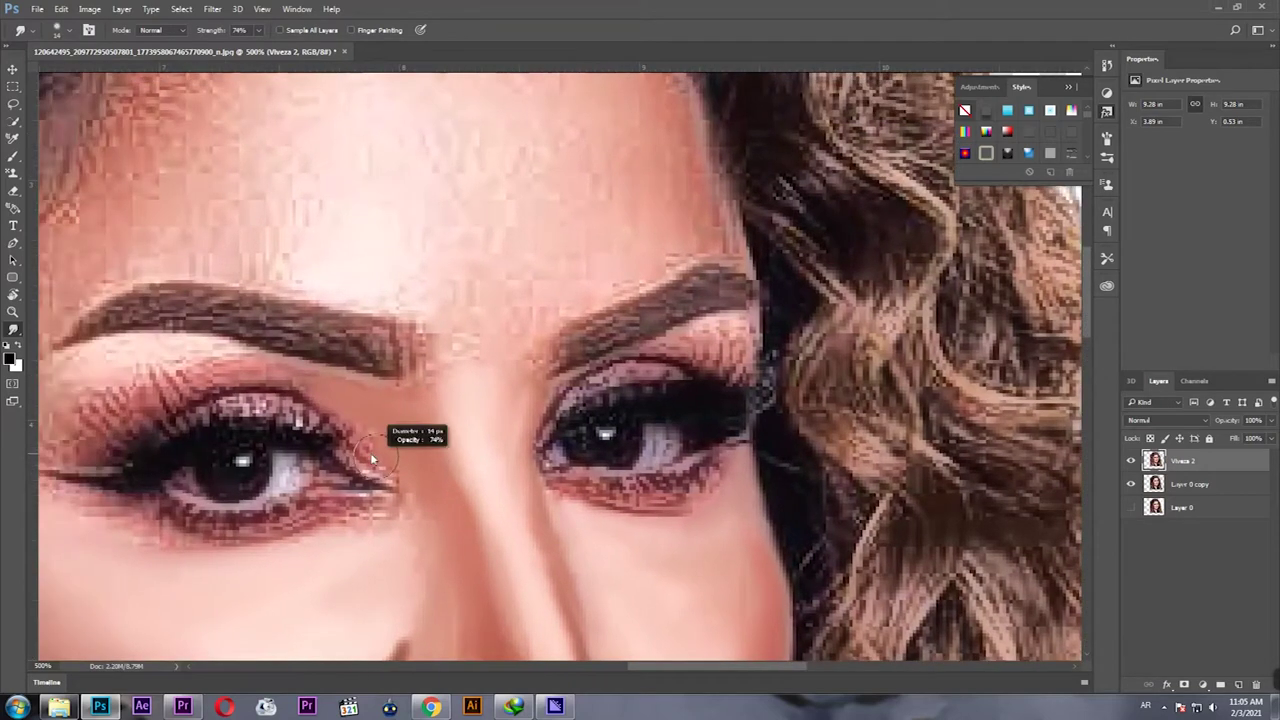
scroll(285, 300, down, 5)
scroll(287, 280, down, 2)
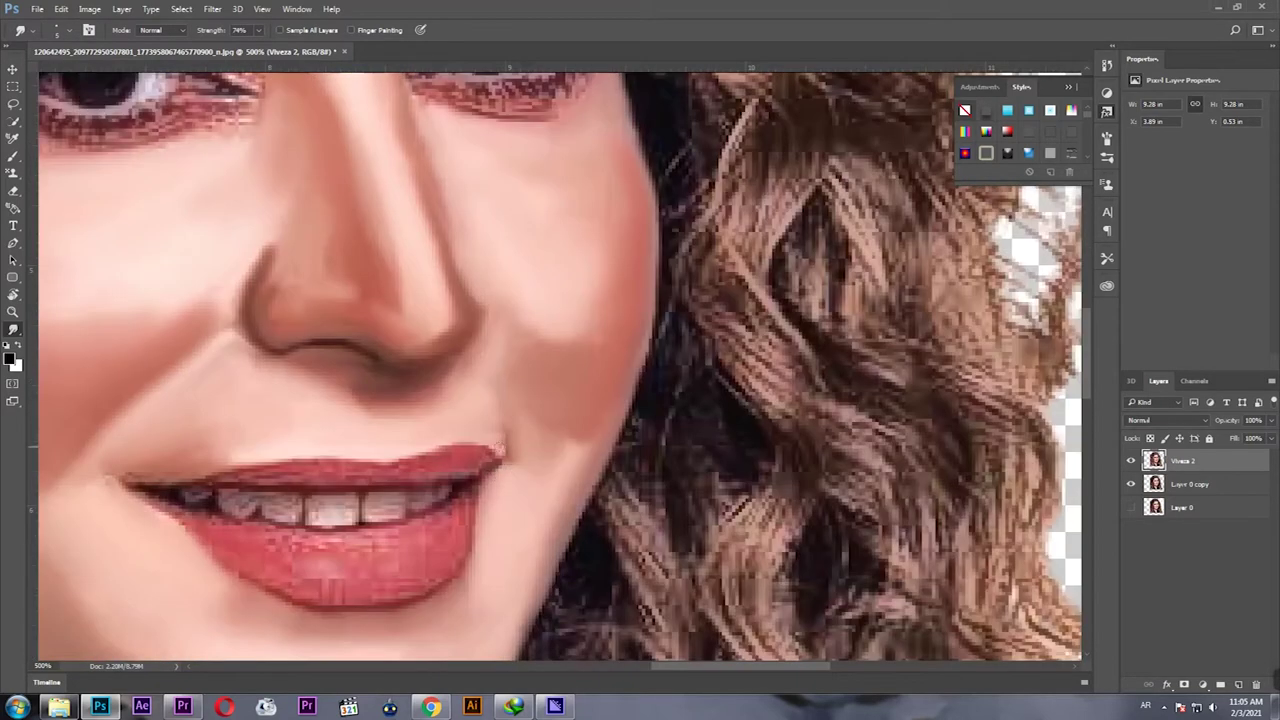
scroll(442, 500, down, 1)
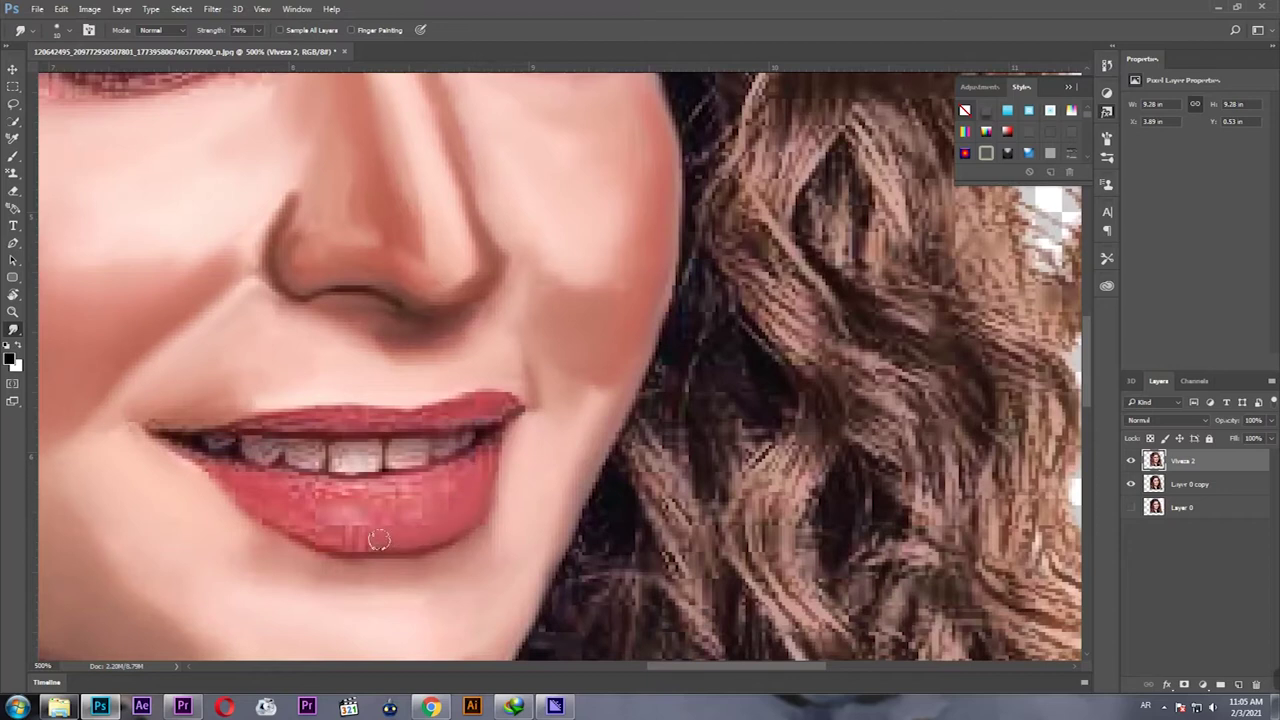
Smudge the lower-lip highlight and zoom to 500–600% to blend the lips and teeth.
drag(428, 531, 304, 484)
scroll(251, 473, up, 1)
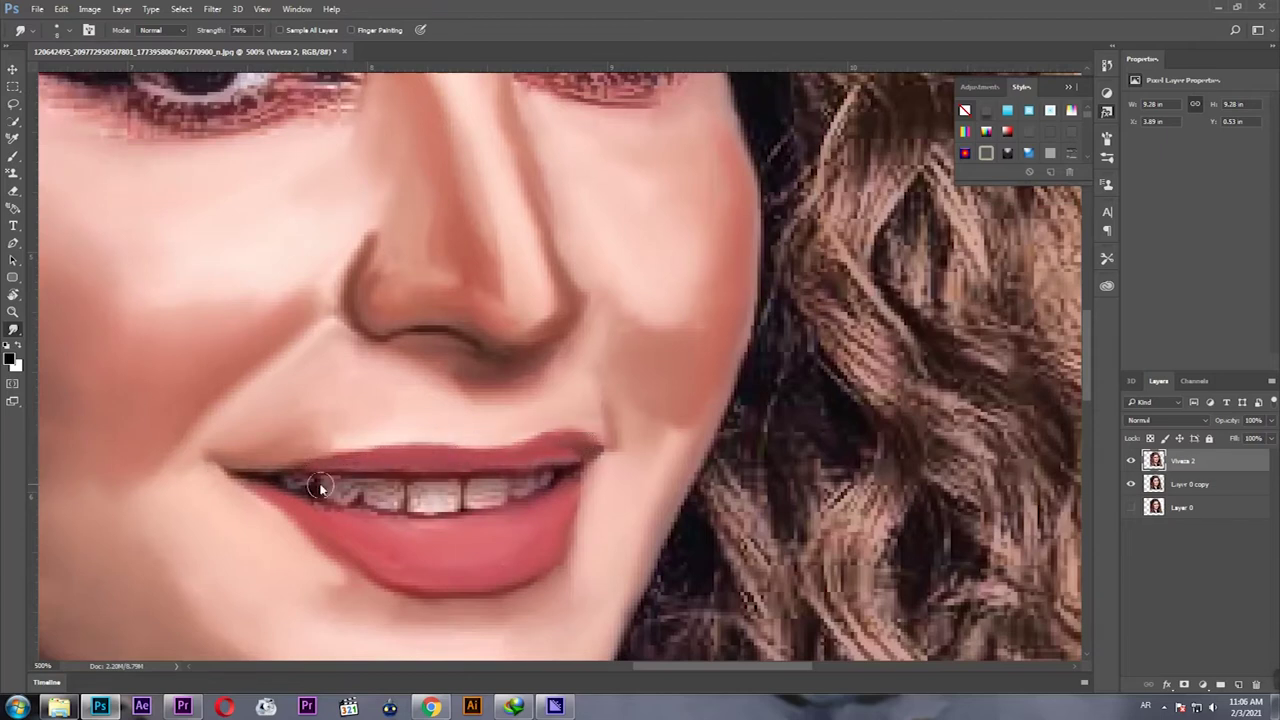
scroll(320, 487, up, 1)
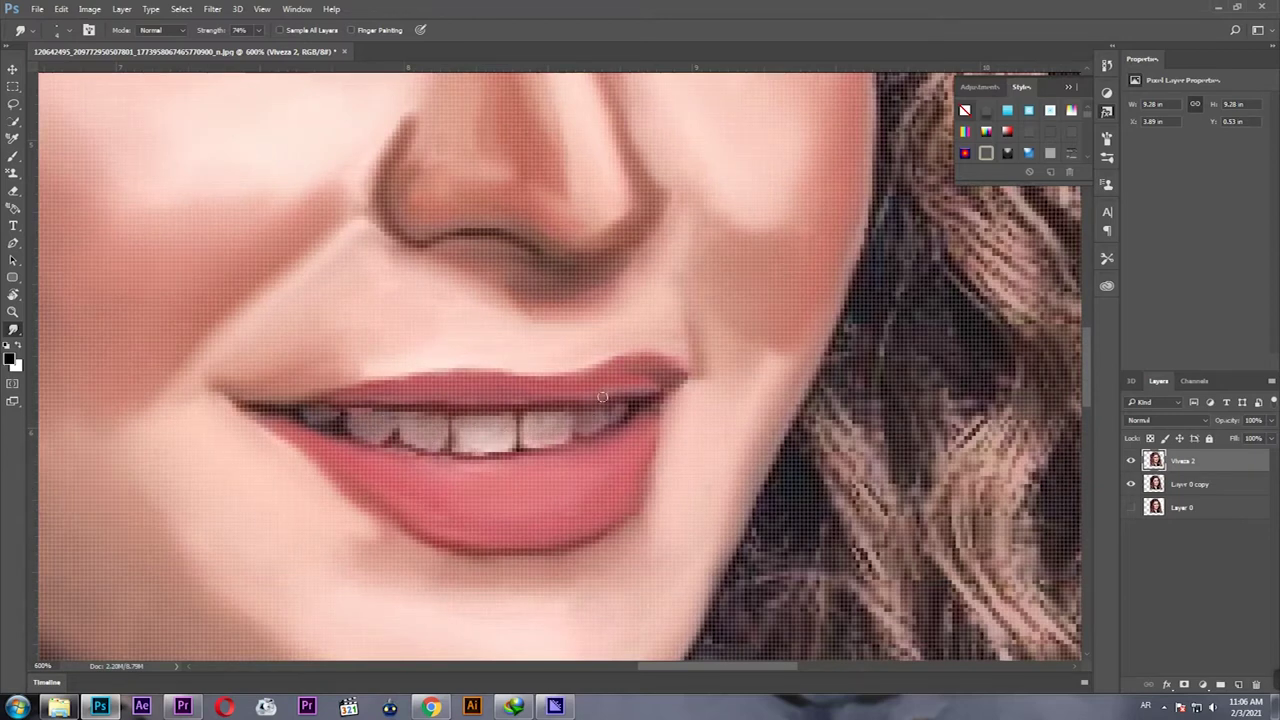
scroll(602, 397, down, 3)
scroll(414, 437, up, 2)
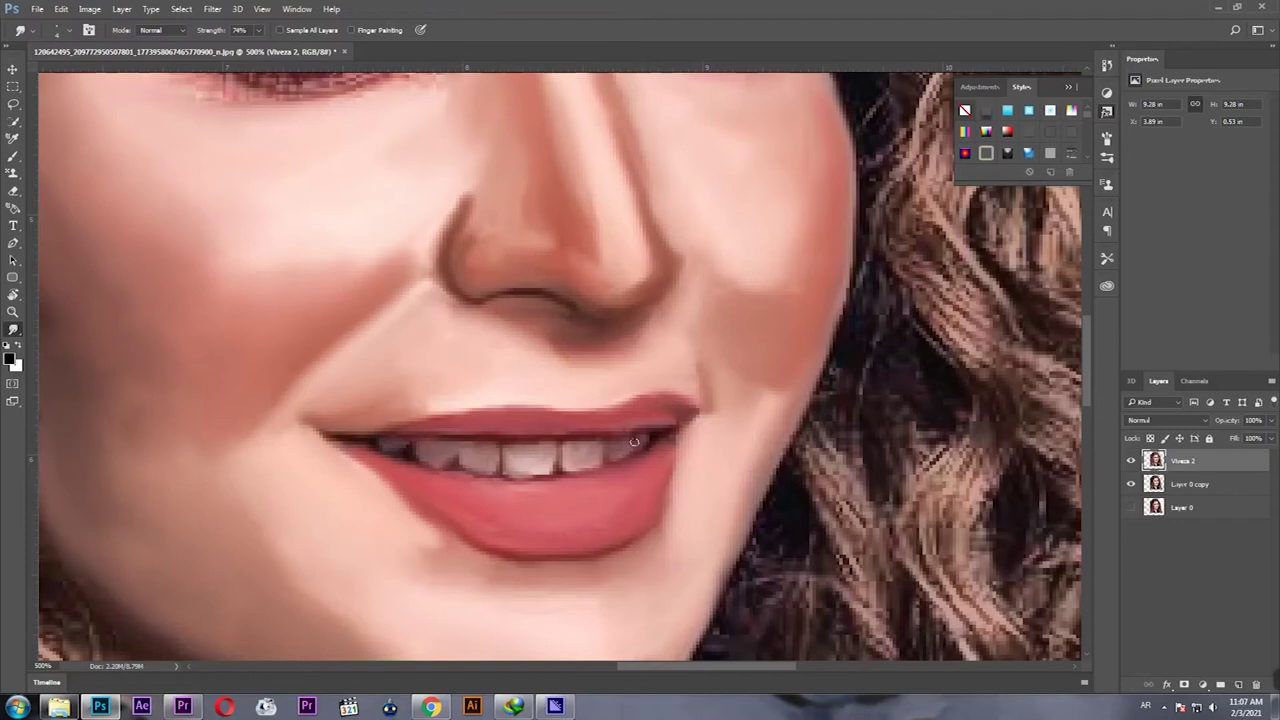
scroll(420, 470, up, 2)
scroll(420, 440, up, 3)
Smooth the left eye's lower lid, outer corner, eyeliner wing and textured upper lid.
scroll(400, 440, up, 1)
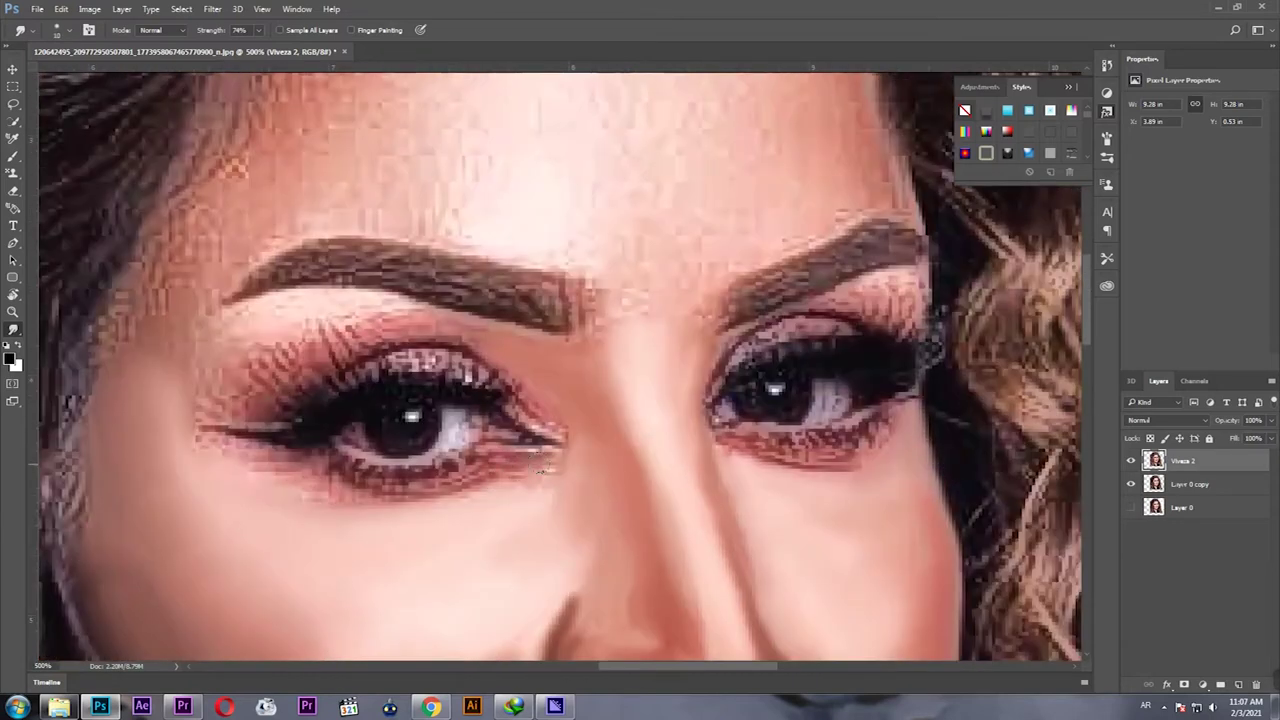
drag(333, 483, 357, 470)
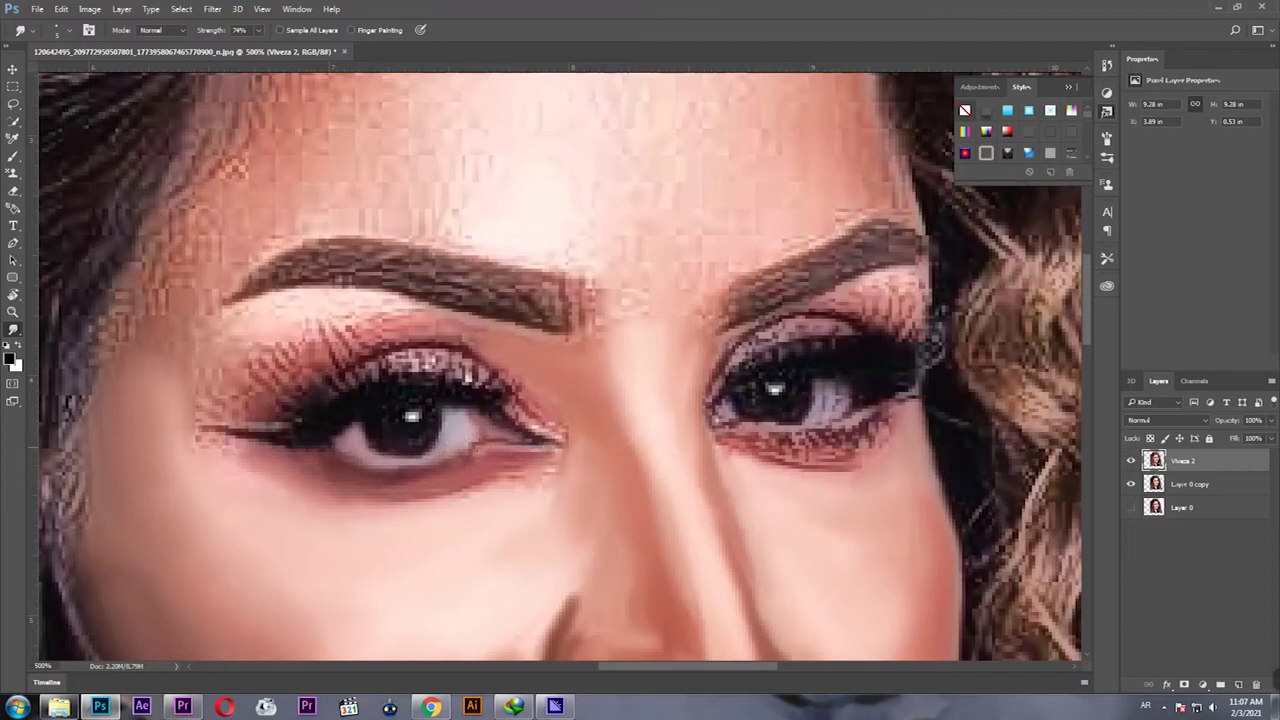
drag(510, 390, 562, 449)
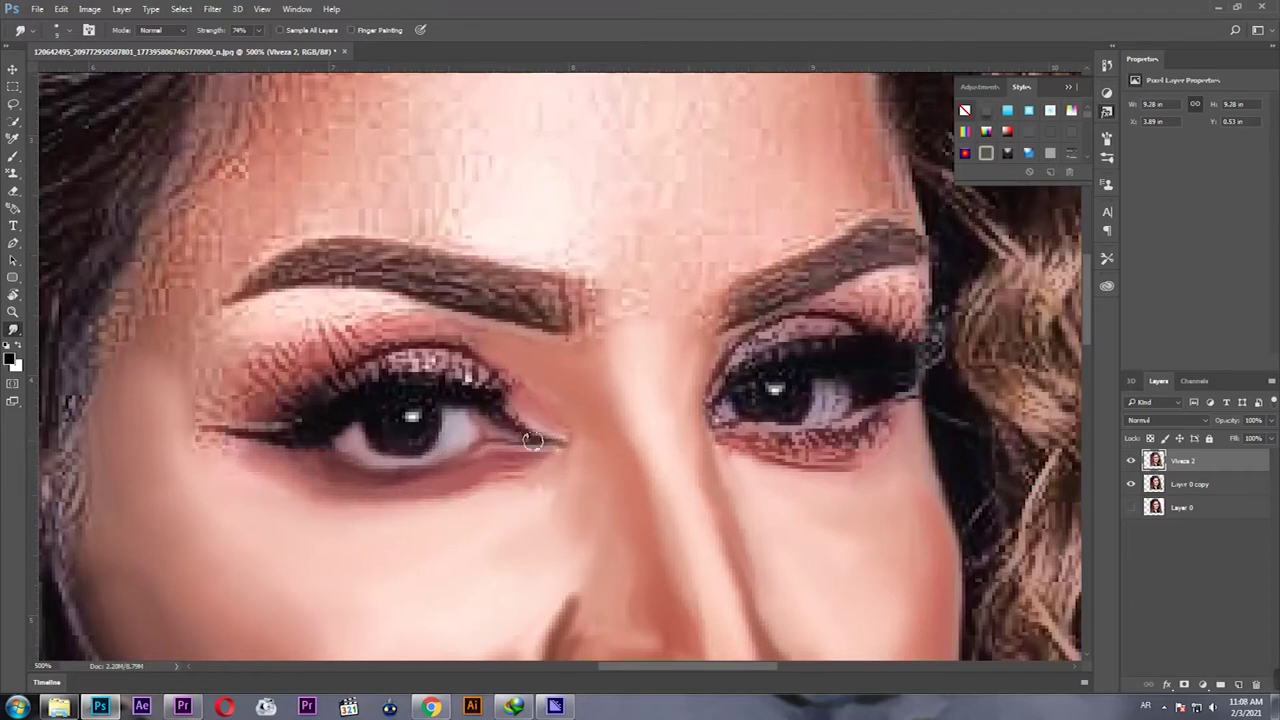
drag(270, 441, 196, 431)
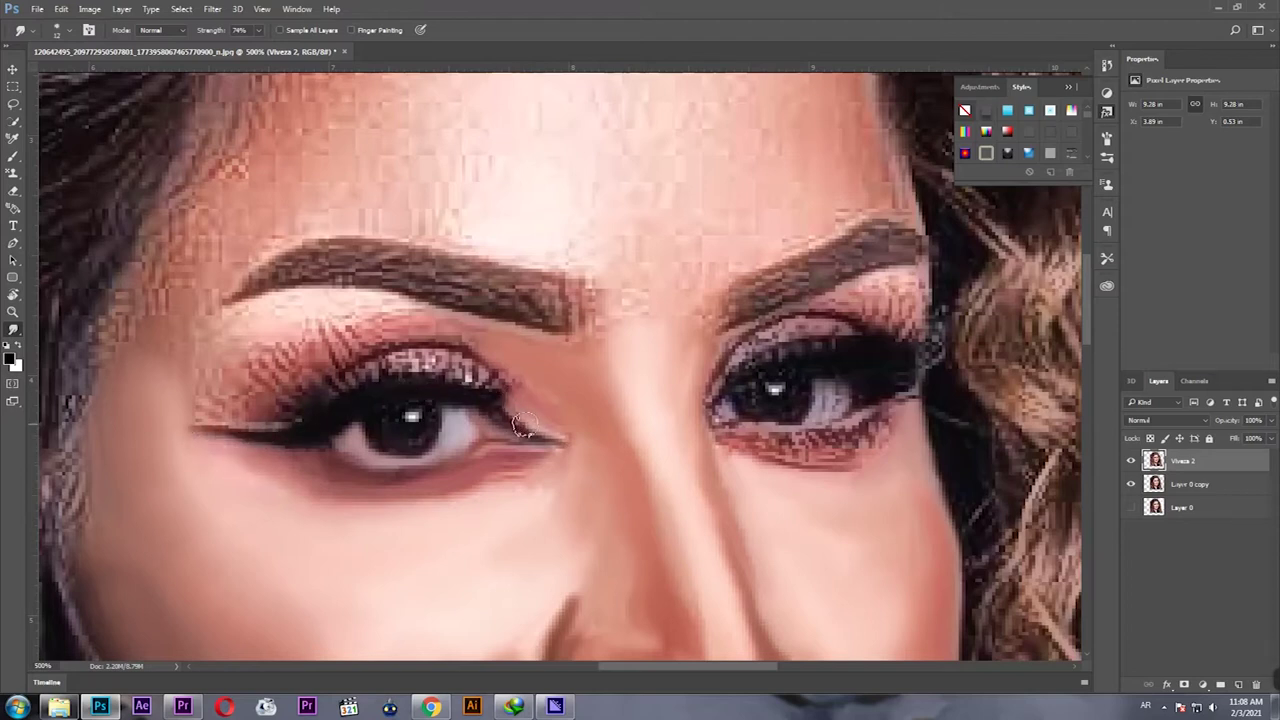
drag(493, 372, 262, 412)
drag(370, 330, 200, 425)
drag(320, 330, 200, 400)
Blend the left brow bone, lid crease, upper lashes and the left eyebrow's tail and inner end.
mouse_move(383, 312)
mouse_down()
mouse_move(206, 334)
mouse_move(175, 355)
mouse_up()
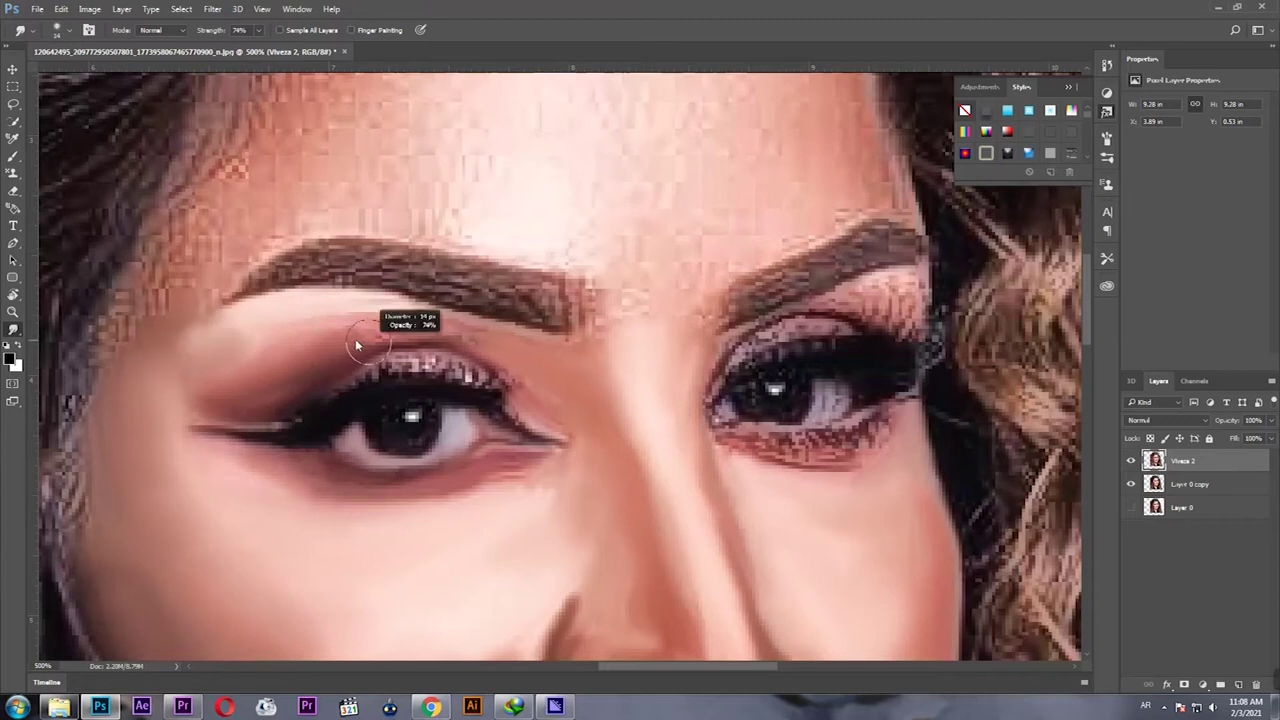
mouse_move(370, 313)
mouse_down()
mouse_move(455, 338)
mouse_move(501, 376)
mouse_up()
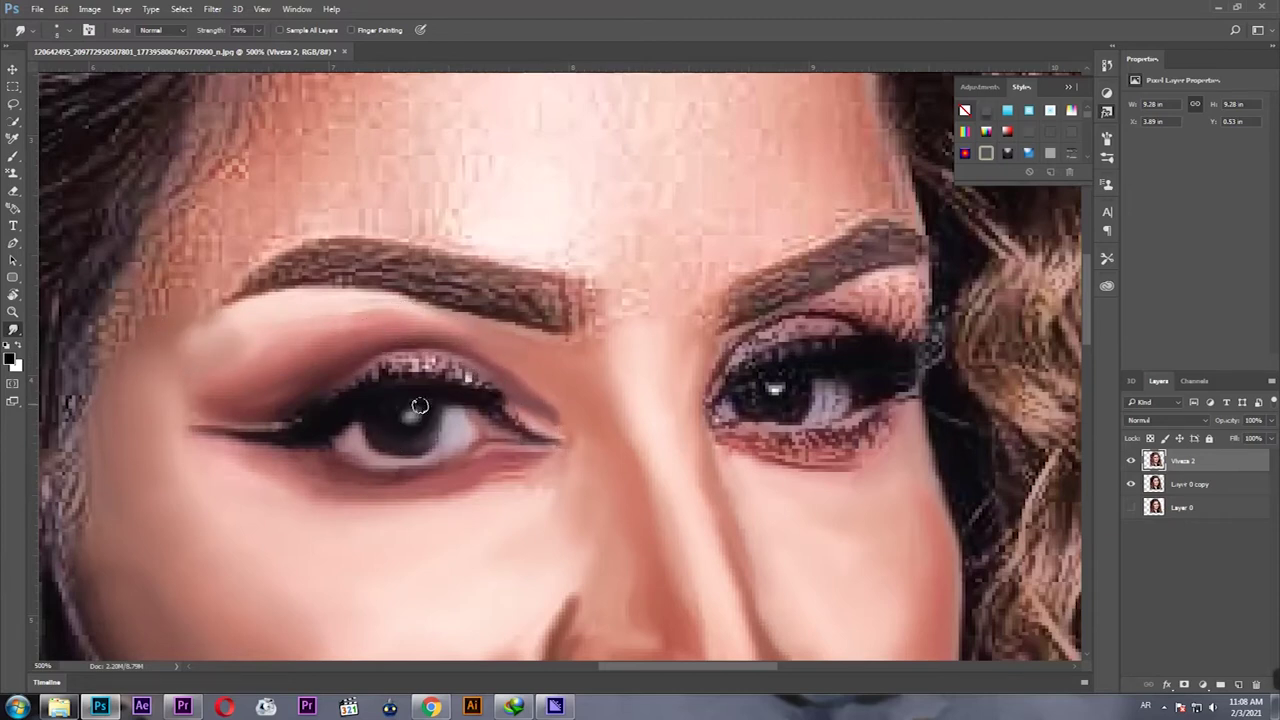
drag(470, 372, 221, 423)
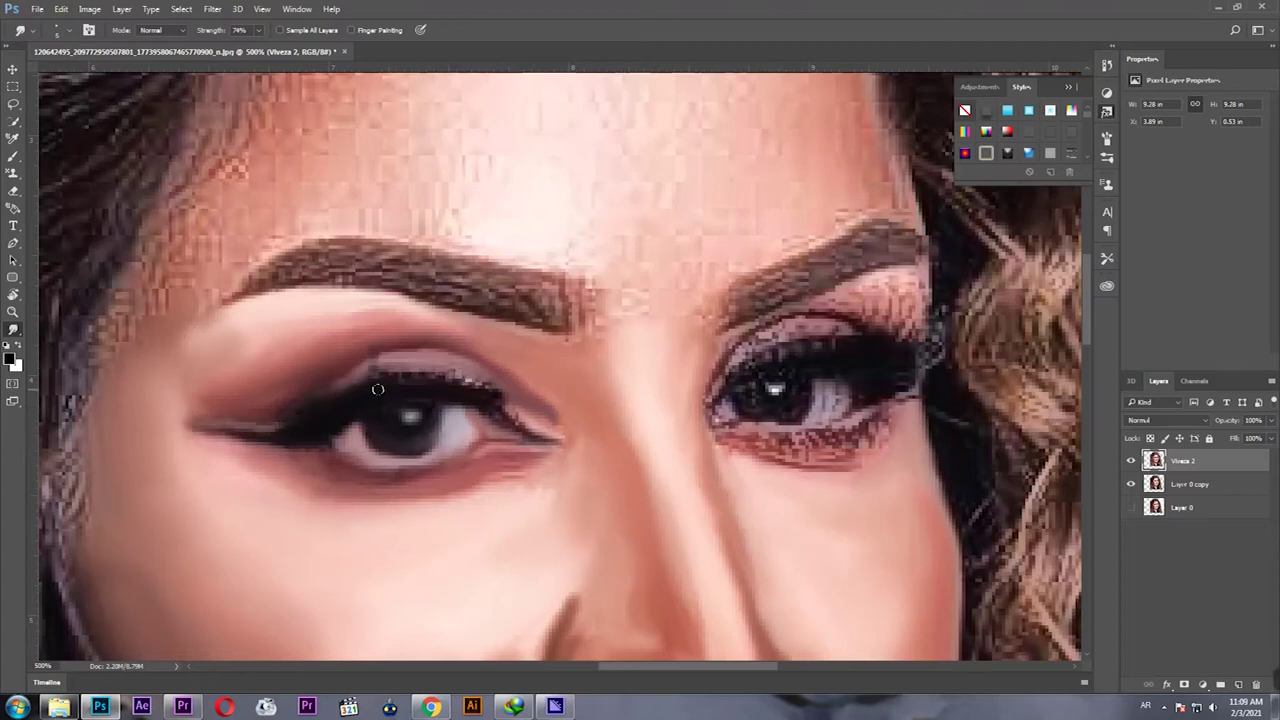
drag(401, 378, 404, 352)
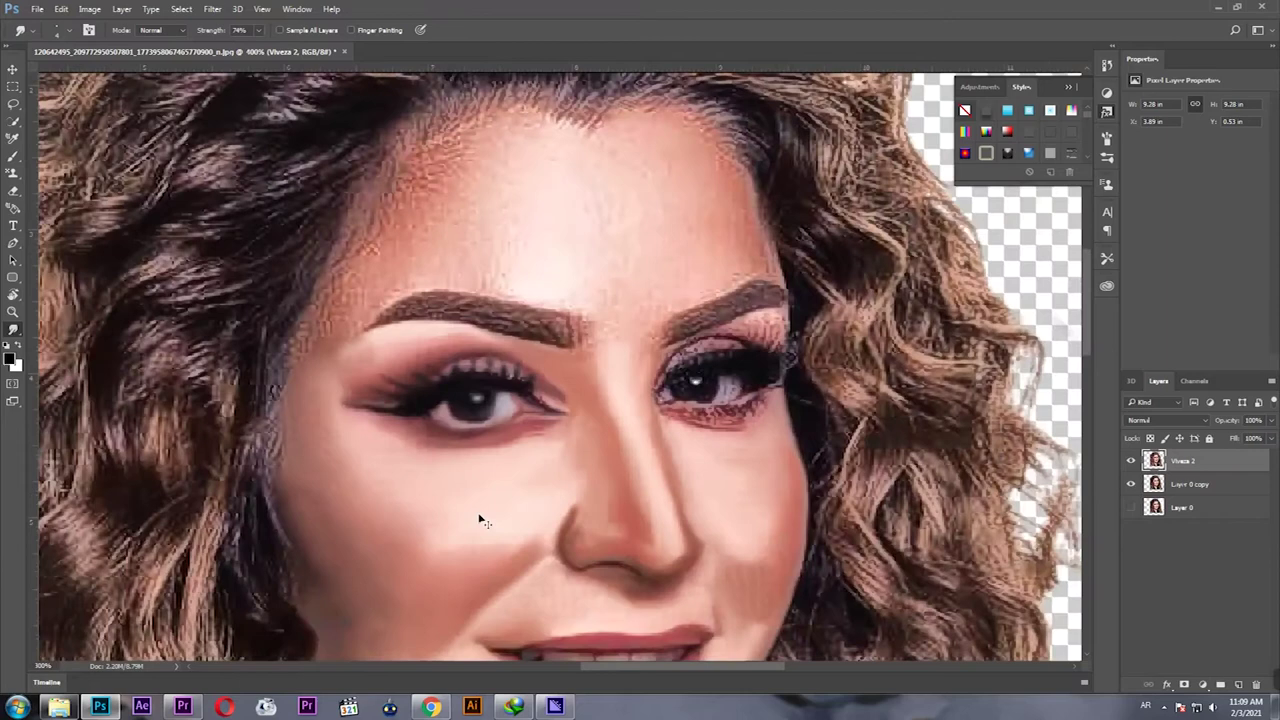
drag(319, 416, 594, 381)
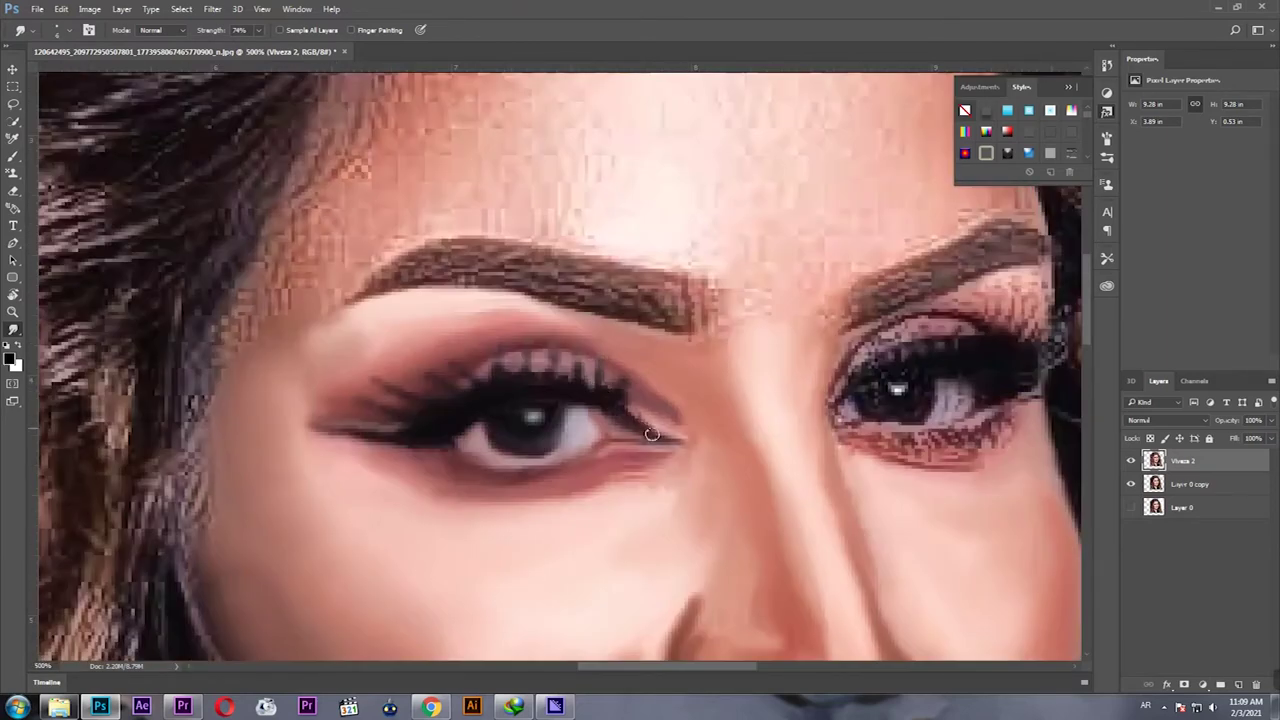
drag(620, 350, 430, 430)
mouse_move(376, 372)
mouse_down()
mouse_move(486, 371)
mouse_move(500, 415)
mouse_up()
mouse_move(261, 346)
mouse_down()
mouse_move(162, 383)
mouse_move(363, 401)
mouse_up()
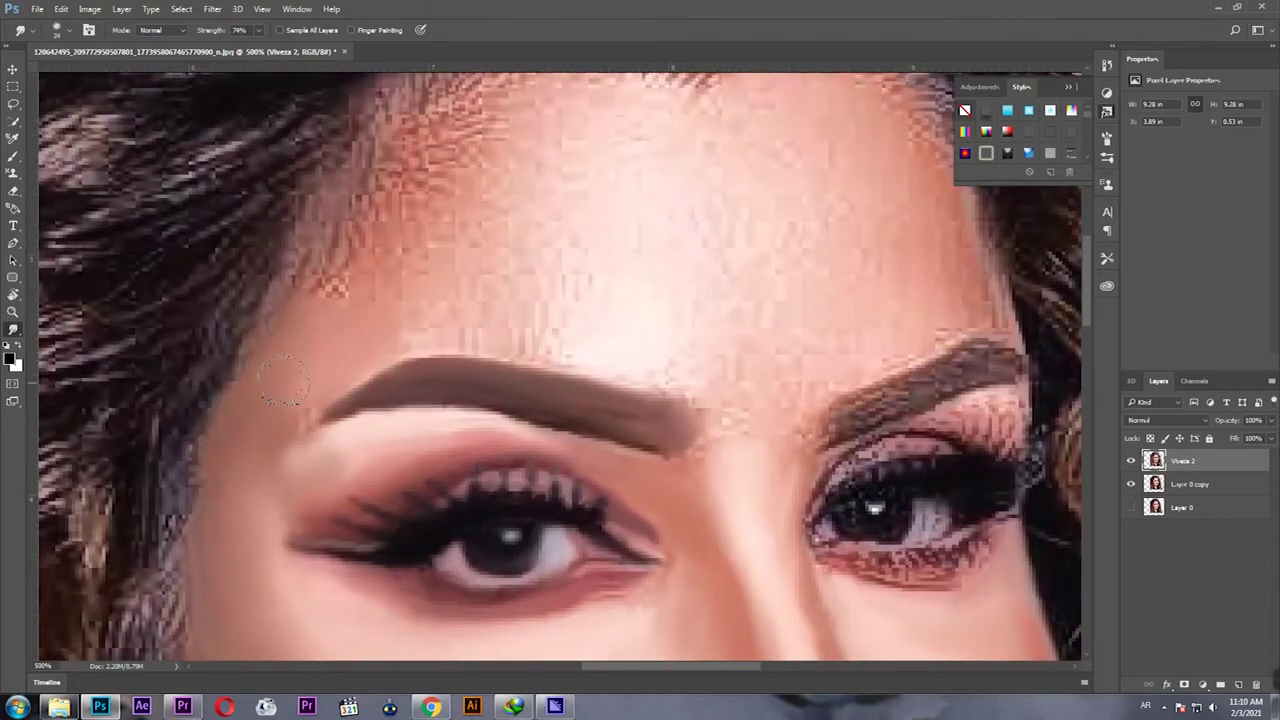
Smooth the pixelated forehead near the hairline and between the eyebrows.
drag(666, 357, 596, 417)
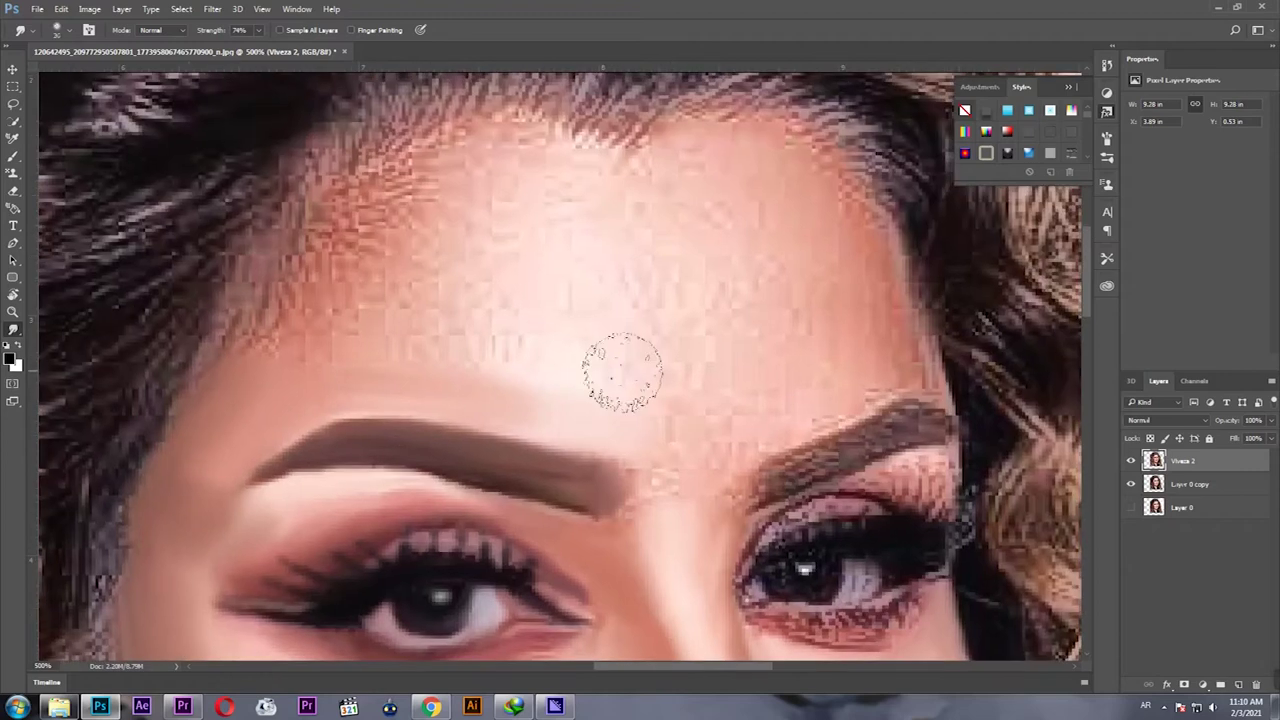
mouse_move(378, 253)
mouse_down()
mouse_move(340, 200)
mouse_move(480, 251)
mouse_move(480, 294)
mouse_move(450, 200)
mouse_move(330, 250)
mouse_up()
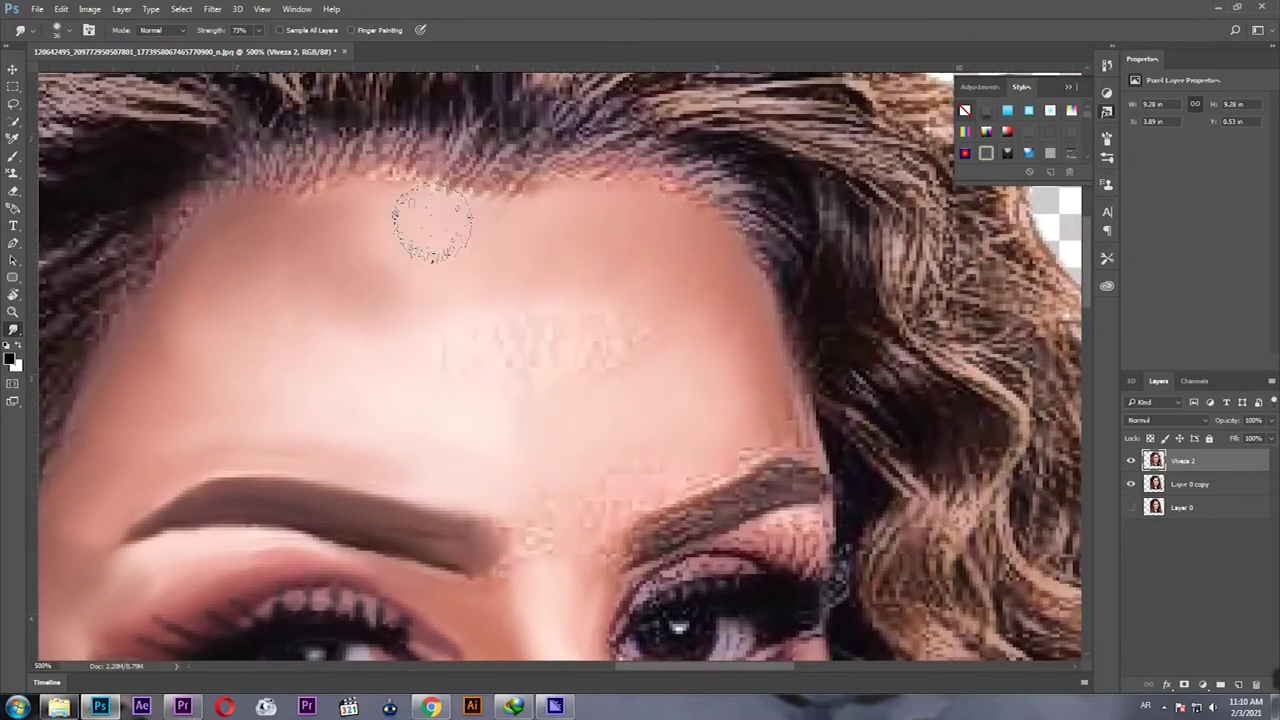
drag(420, 330, 629, 300)
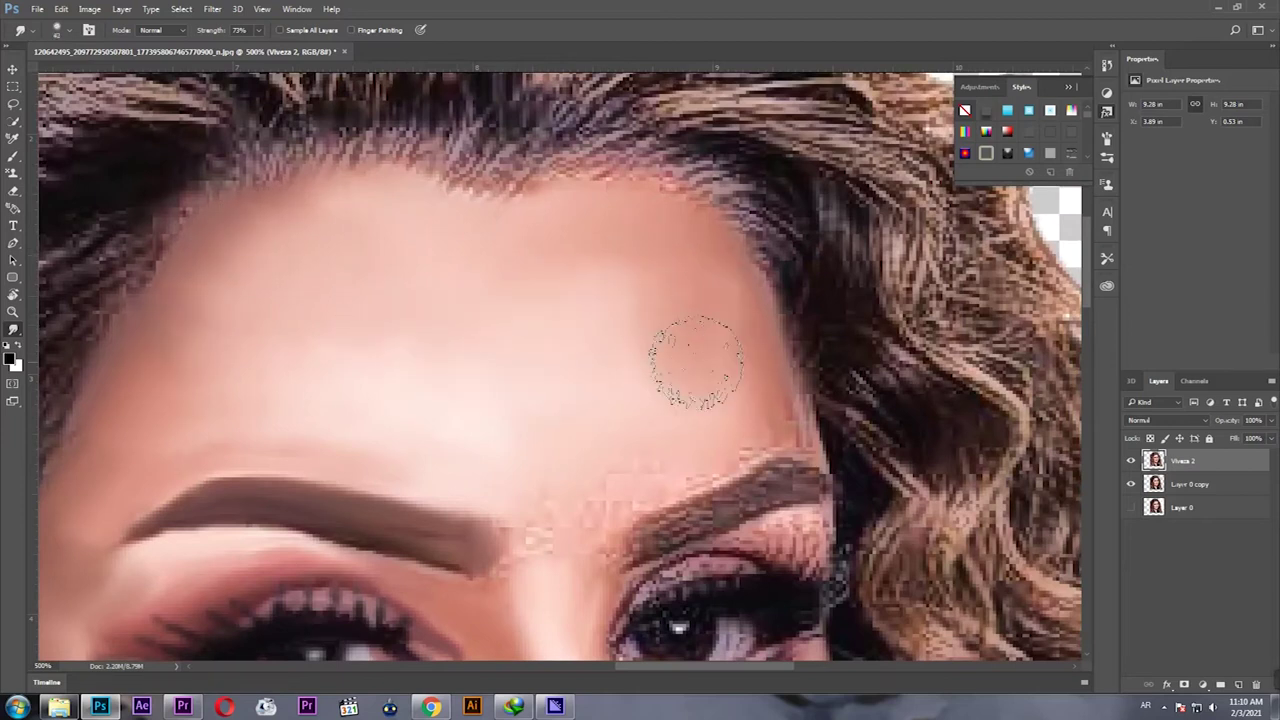
drag(694, 357, 656, 307)
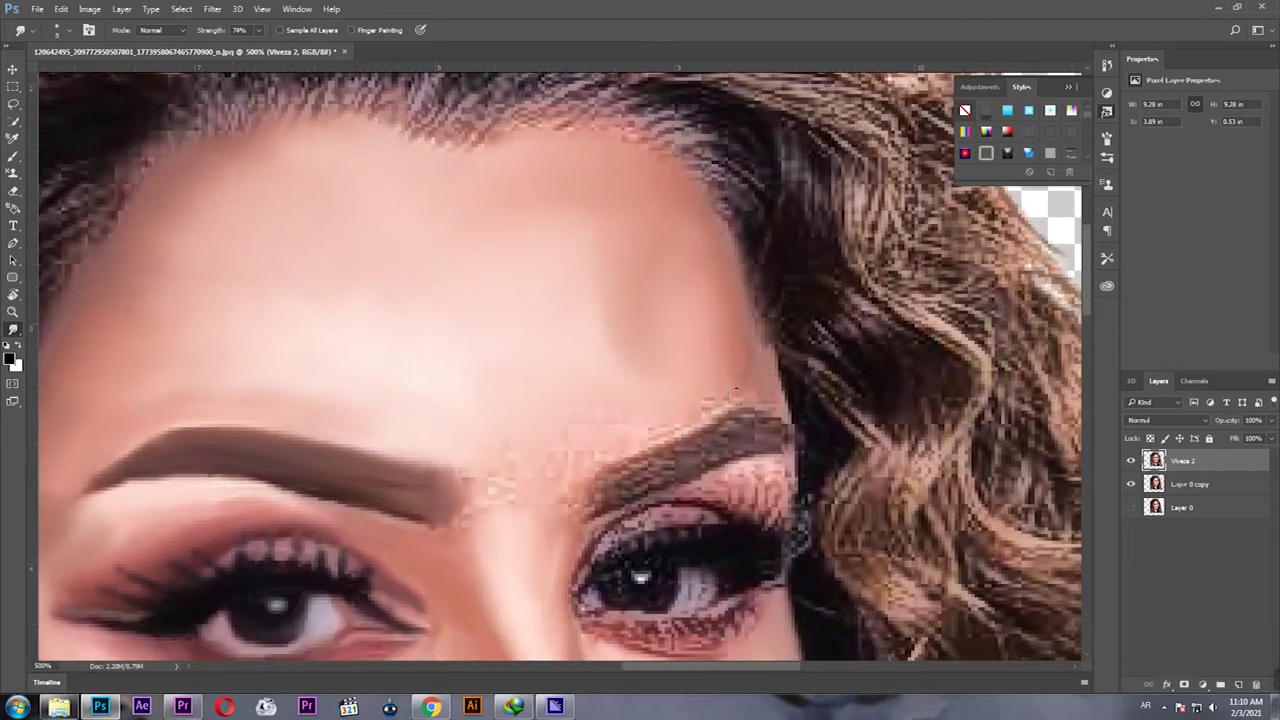
drag(735, 393, 503, 463)
Shrink the smudge brush and smooth the right eyebrow into a clean shape.
drag(458, 552, 421, 517)
drag(171, 486, 344, 465)
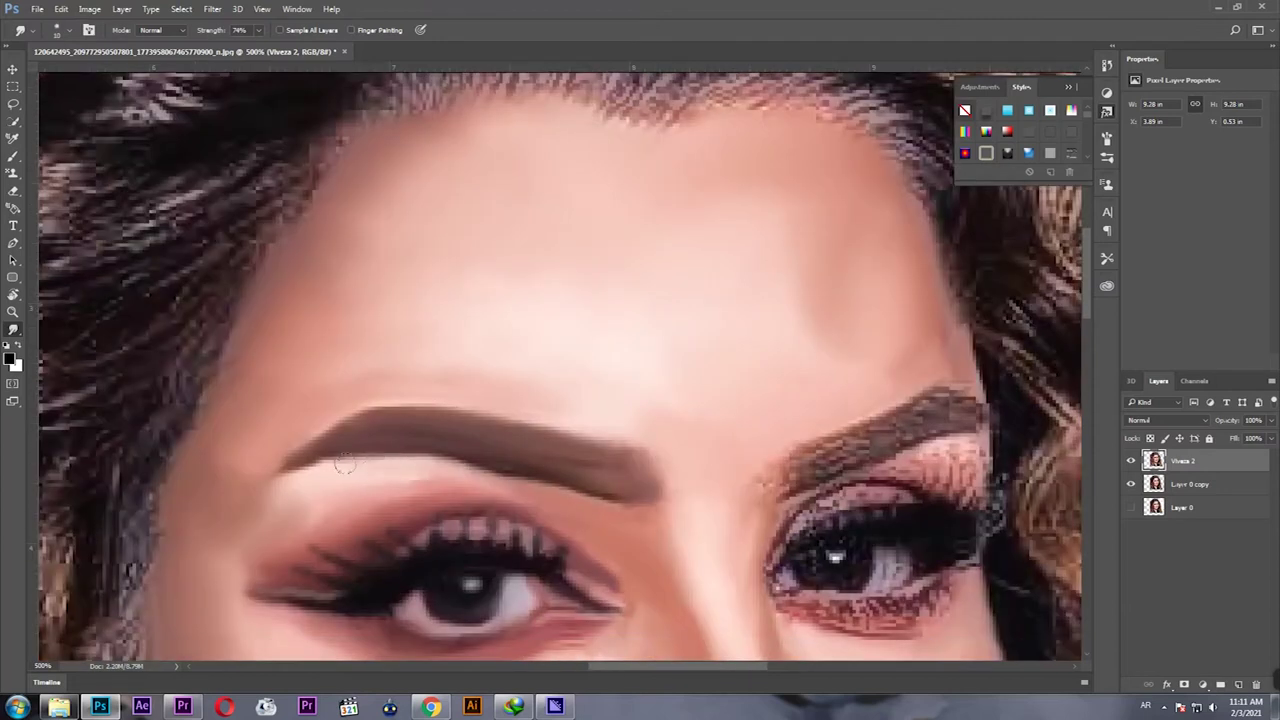
drag(634, 466, 431, 514)
drag(560, 525, 749, 464)
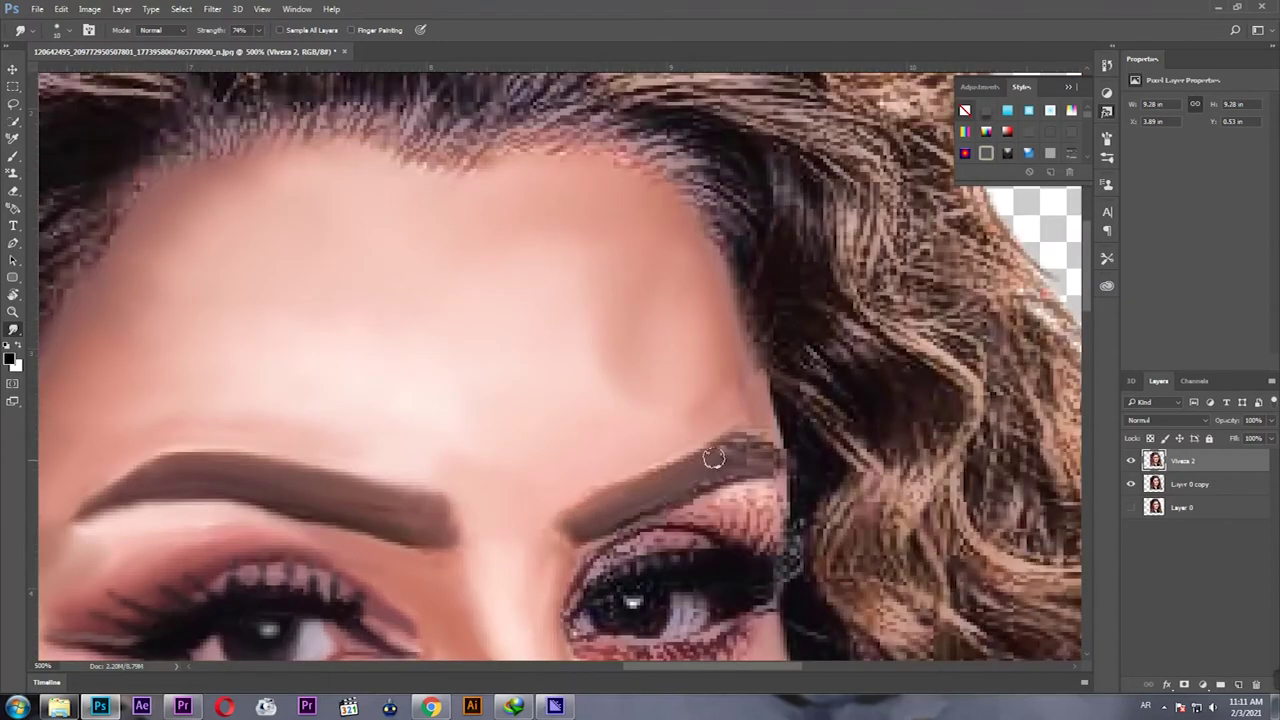
drag(585, 592, 415, 492)
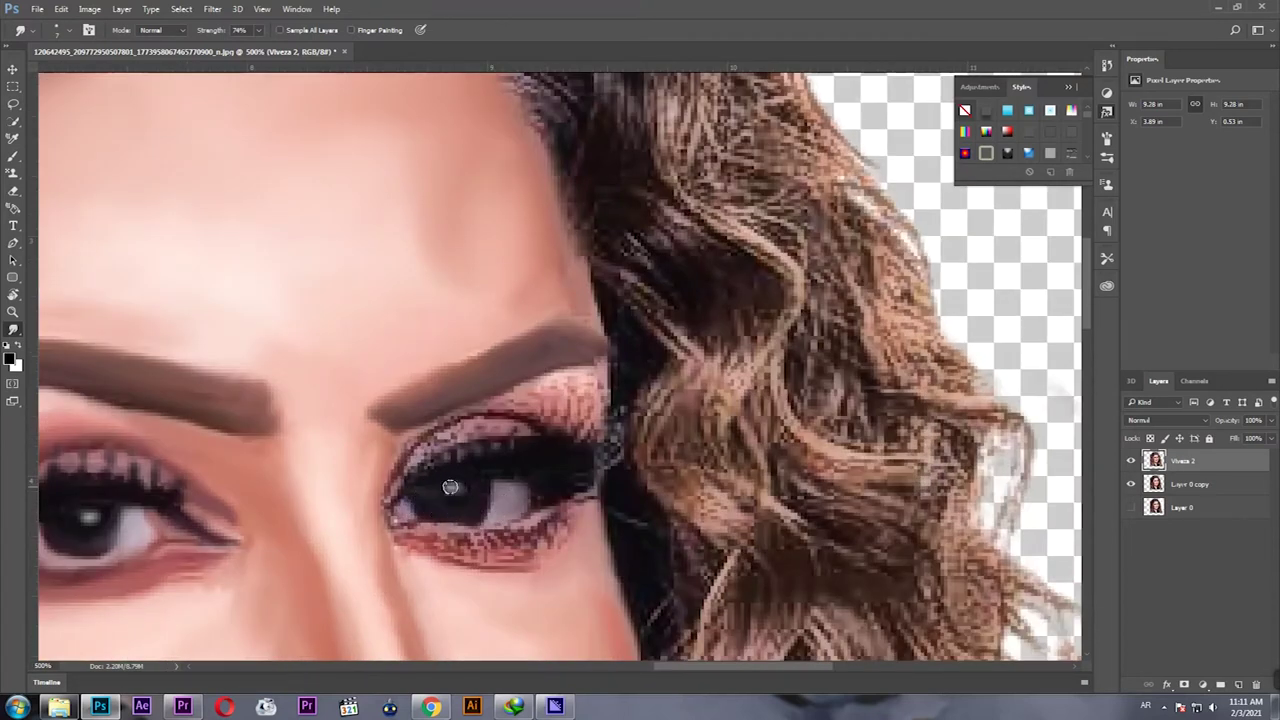
Smudge the right eye's dotted lower lashes, inner corner and upper-lid line into soft shadow.
drag(430, 549, 552, 536)
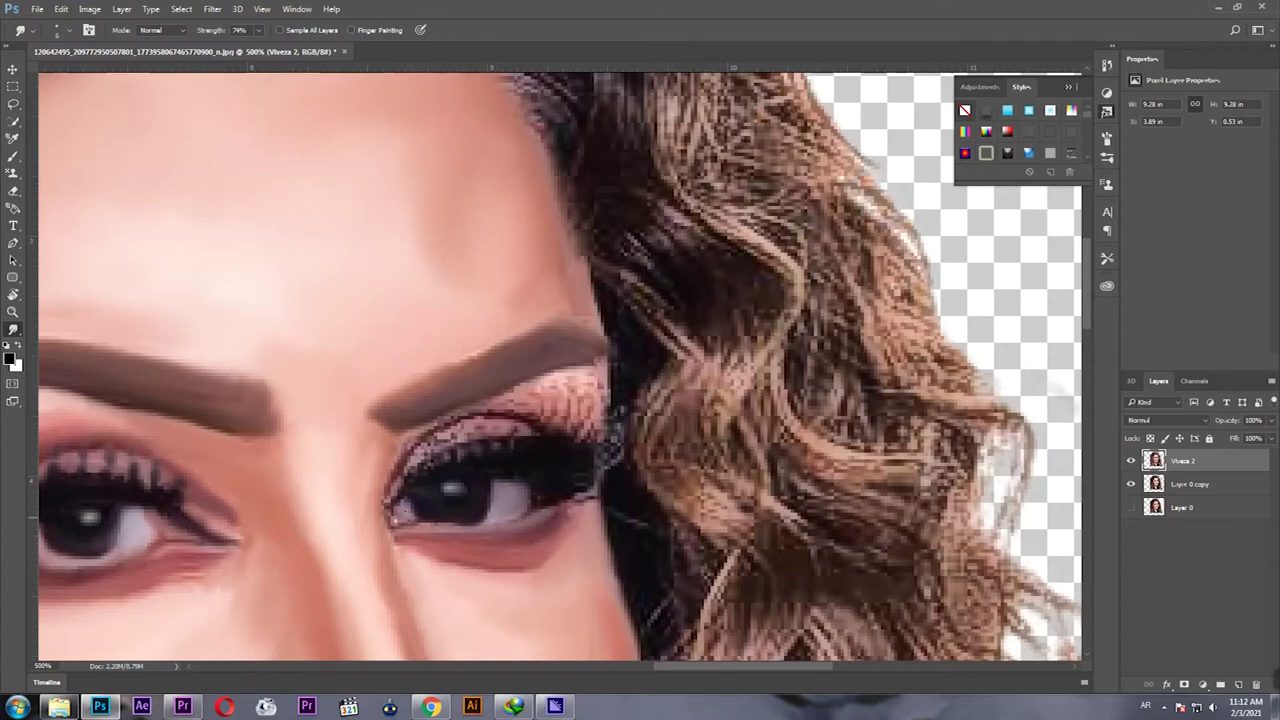
drag(401, 517, 496, 452)
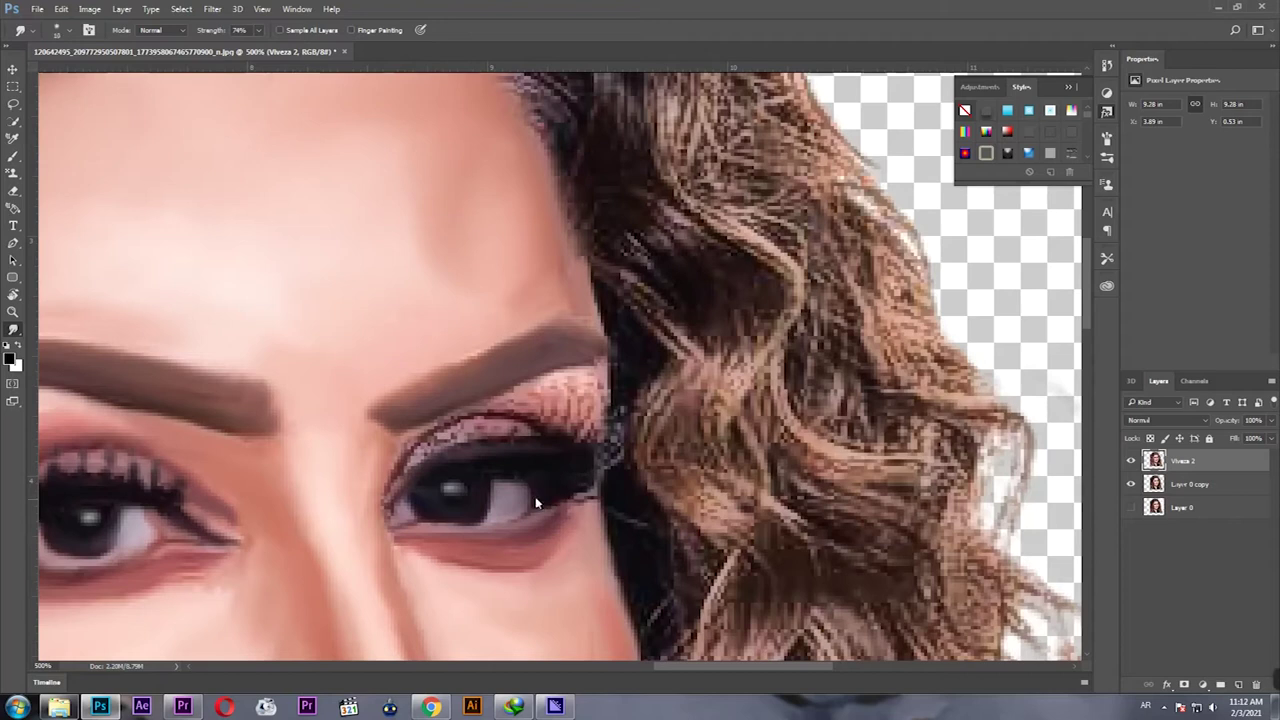
drag(398, 478, 512, 428)
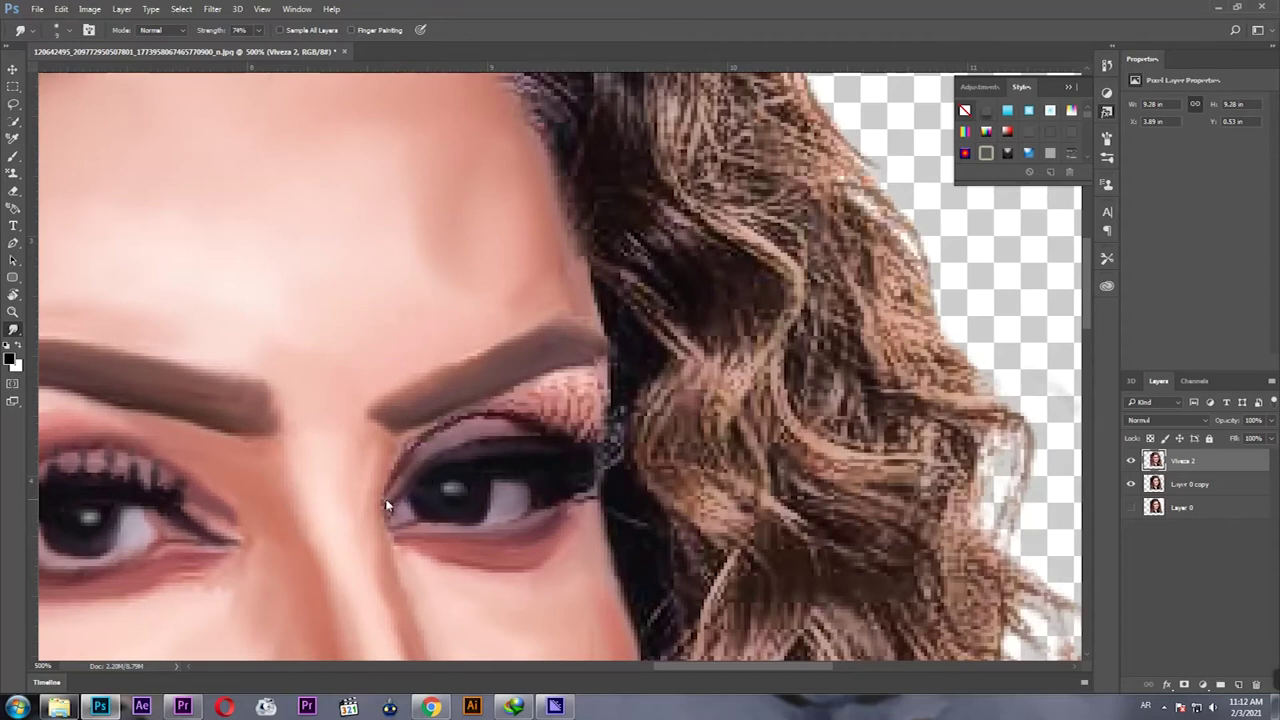
drag(390, 474, 596, 428)
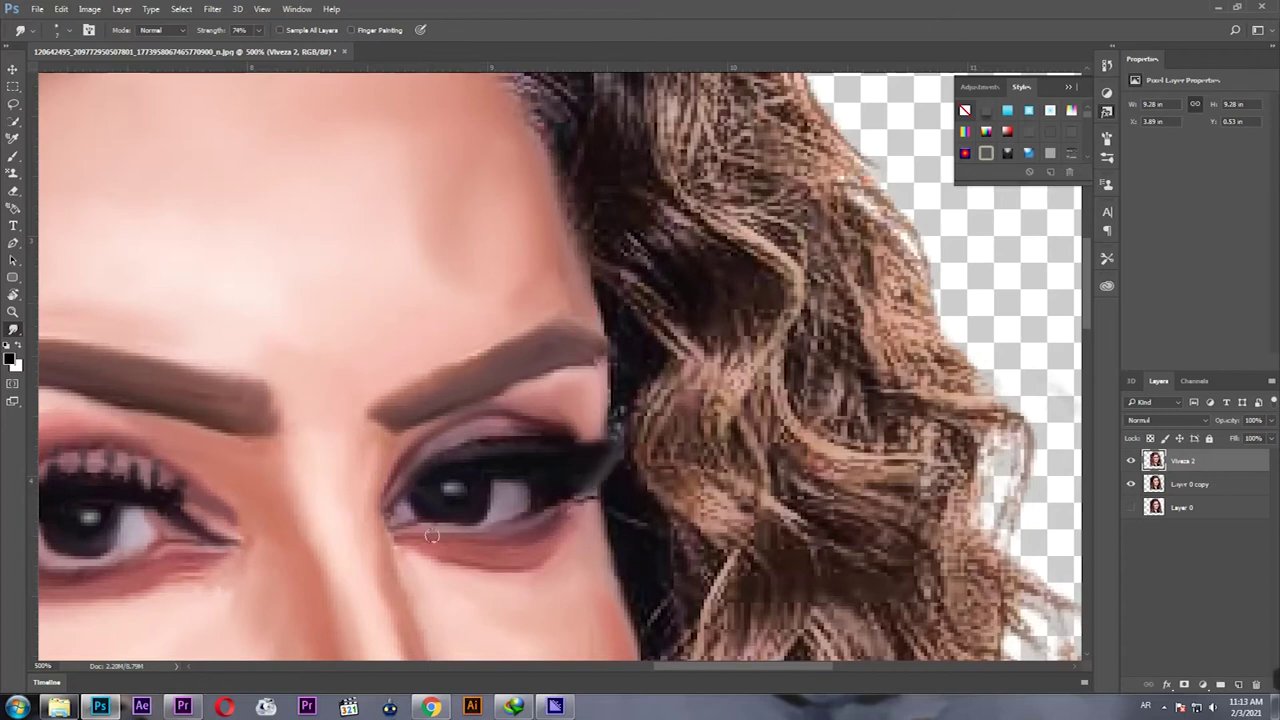
Move down to the neck and smooth the striped texture on its left side.
scroll(547, 498, right, 3)
scroll(489, 467, down, 1)
scroll(300, 380, down, 4)
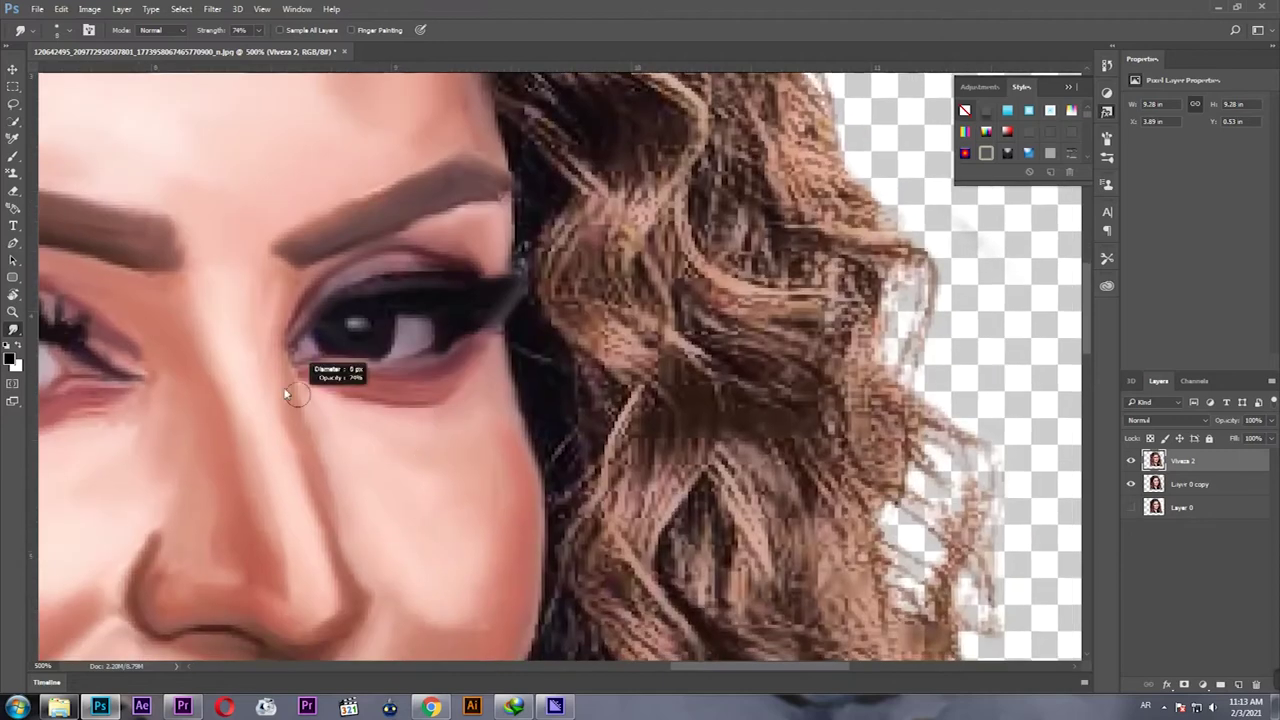
scroll(414, 337, down, 4)
scroll(230, 270, left, 3)
scroll(230, 270, down, 1)
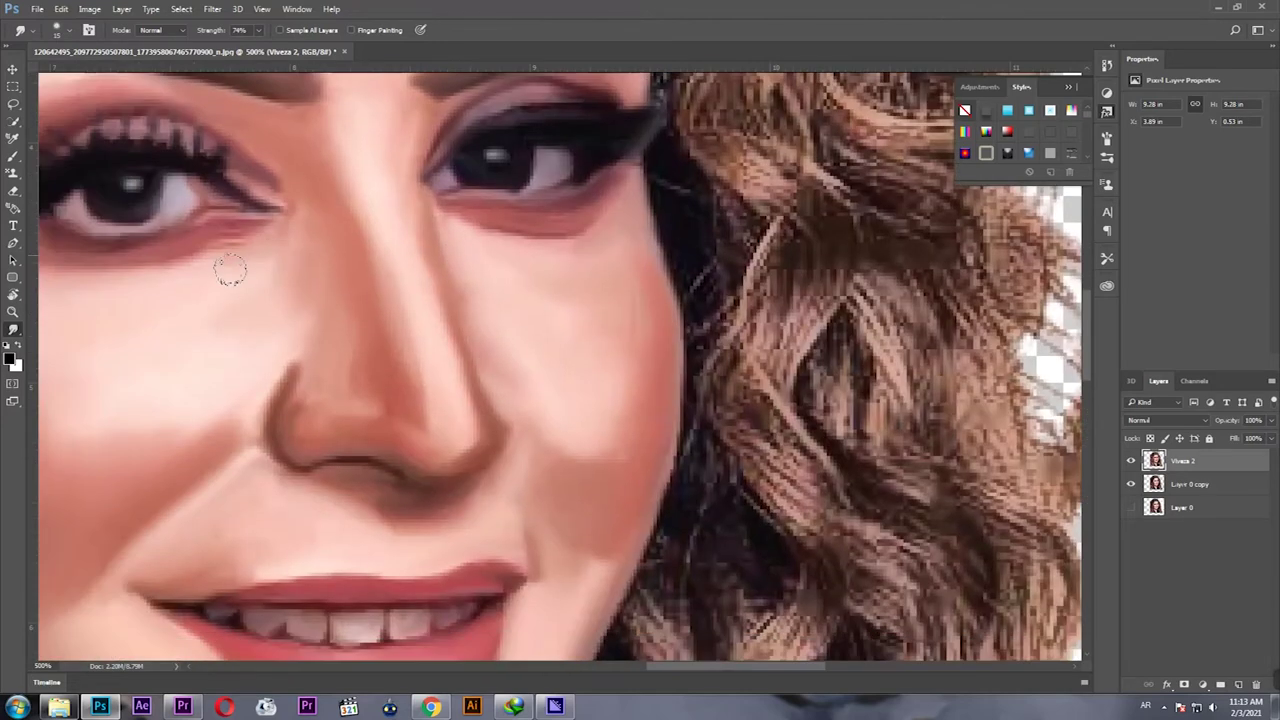
scroll(220, 330, left, 5)
scroll(220, 330, up, 1)
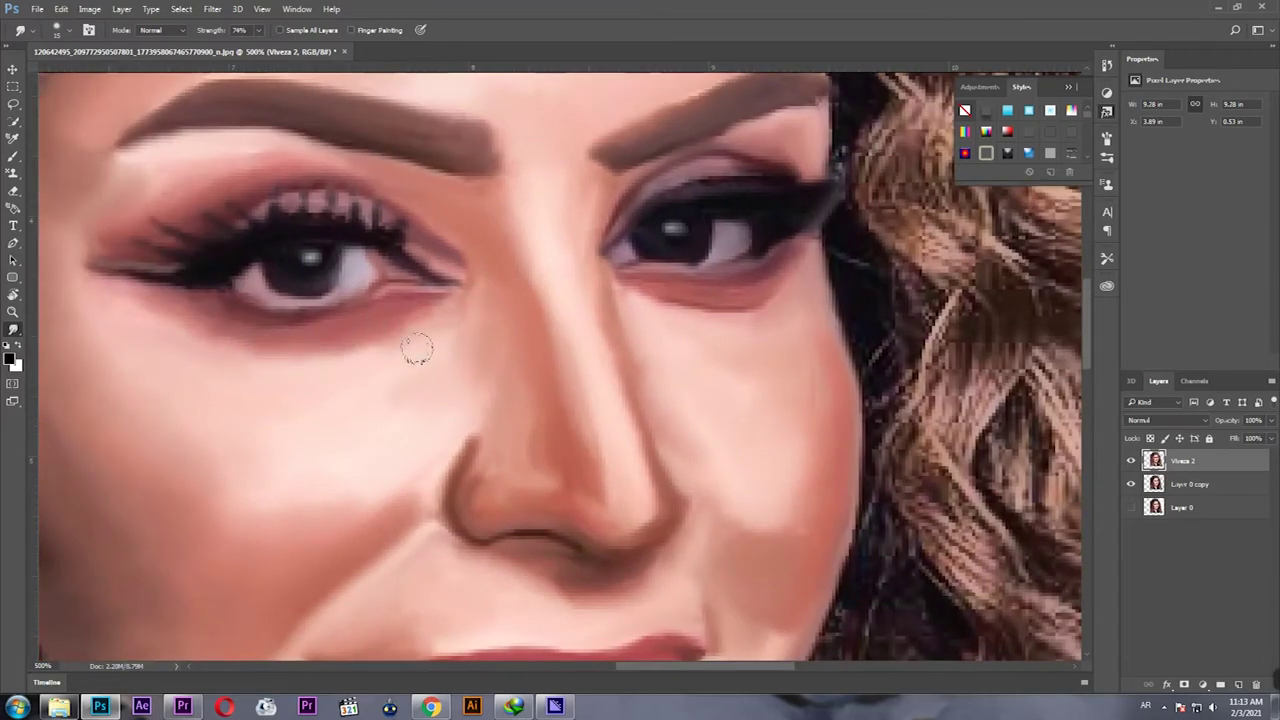
scroll(520, 250, down, 8)
scroll(632, 144, left, 5)
scroll(632, 144, down, 1)
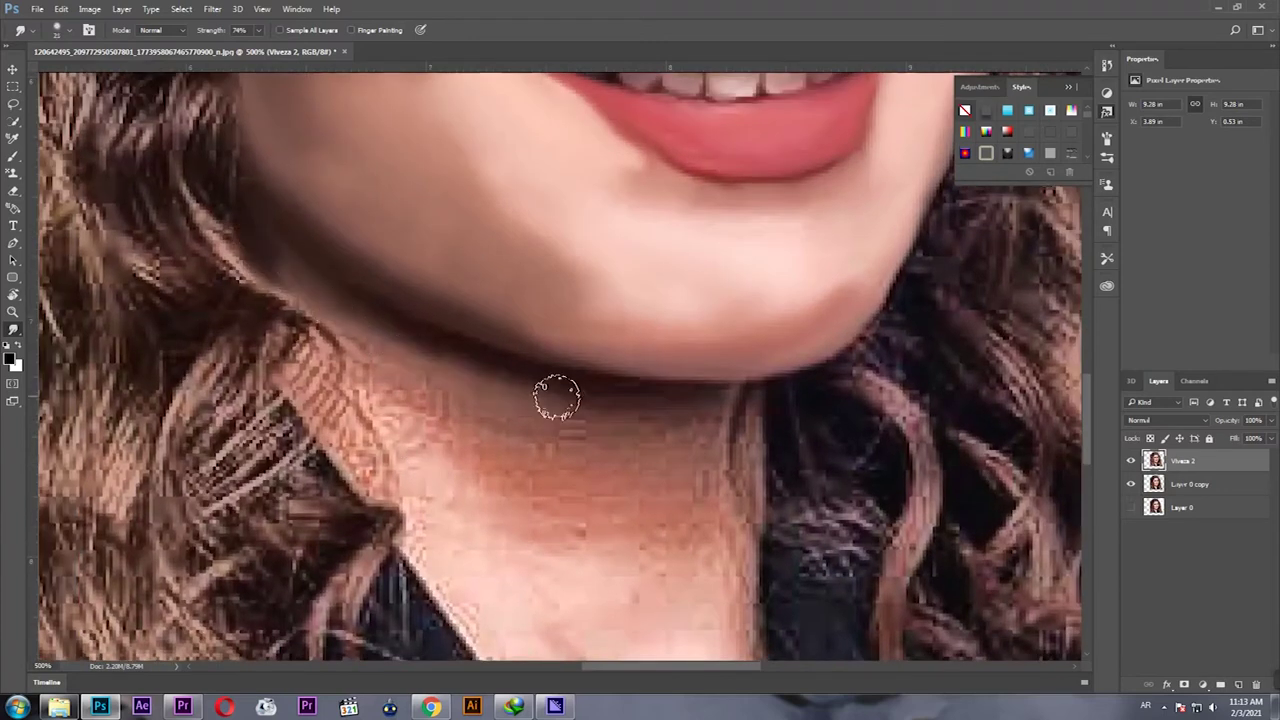
mouse_move(471, 414)
mouse_down()
mouse_move(470, 495)
mouse_move(634, 477)
mouse_up()
Smudge the neck and chest skin down to the neckline, then scroll back up.
scroll(470, 493, down, 3)
scroll(634, 477, down, 5)
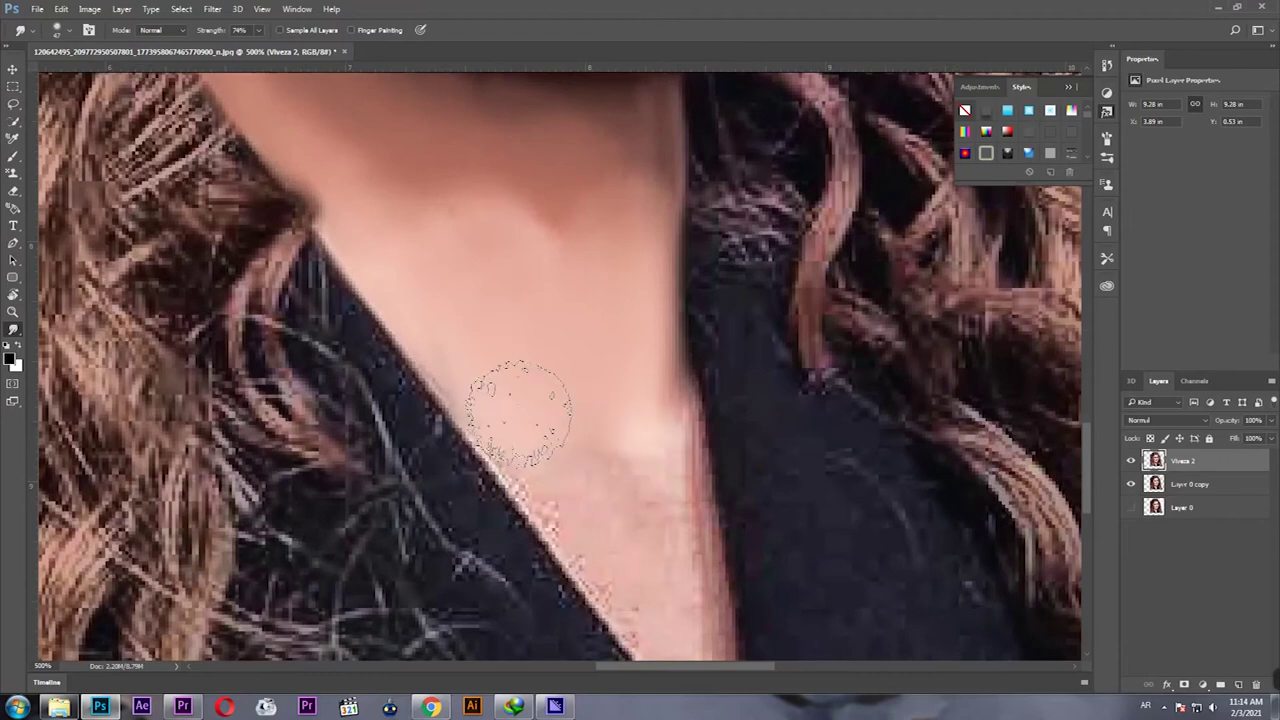
drag(509, 409, 686, 620)
scroll(457, 457, right, 4)
scroll(471, 529, right, 6)
scroll(471, 529, down, 2)
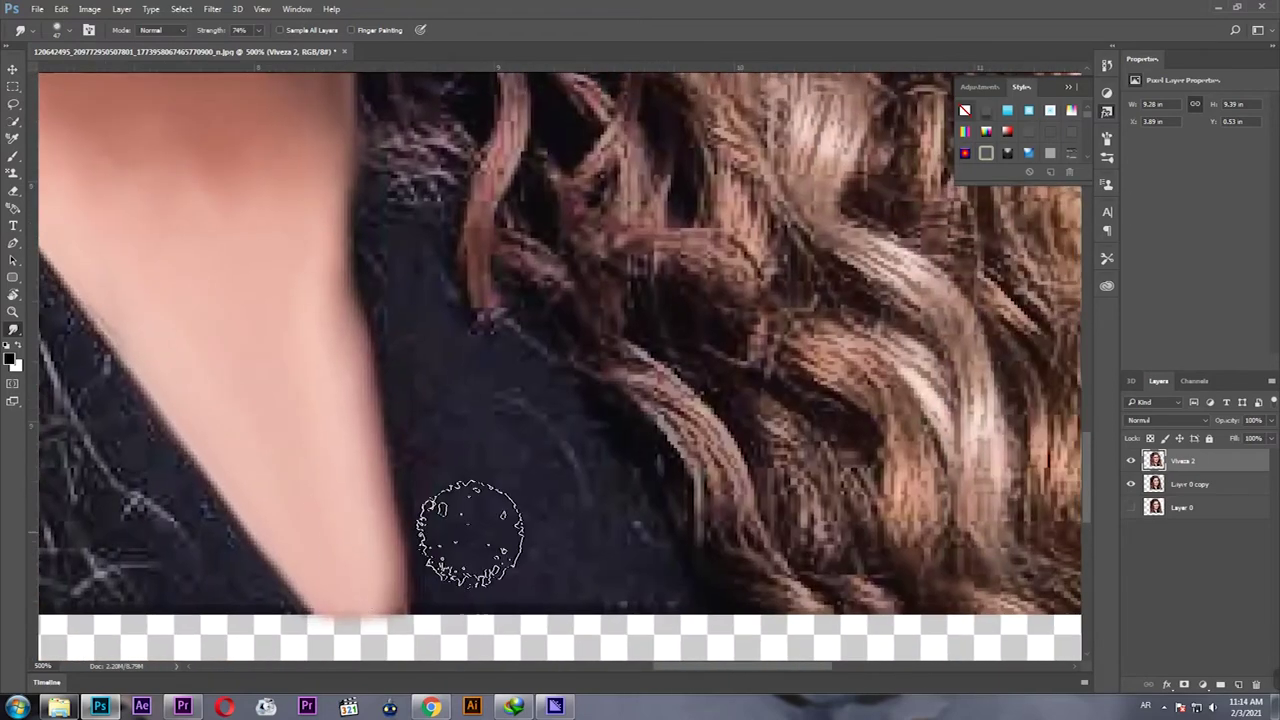
scroll(440, 357, up, 5)
scroll(443, 429, down, 5)
scroll(394, 509, left, 3)
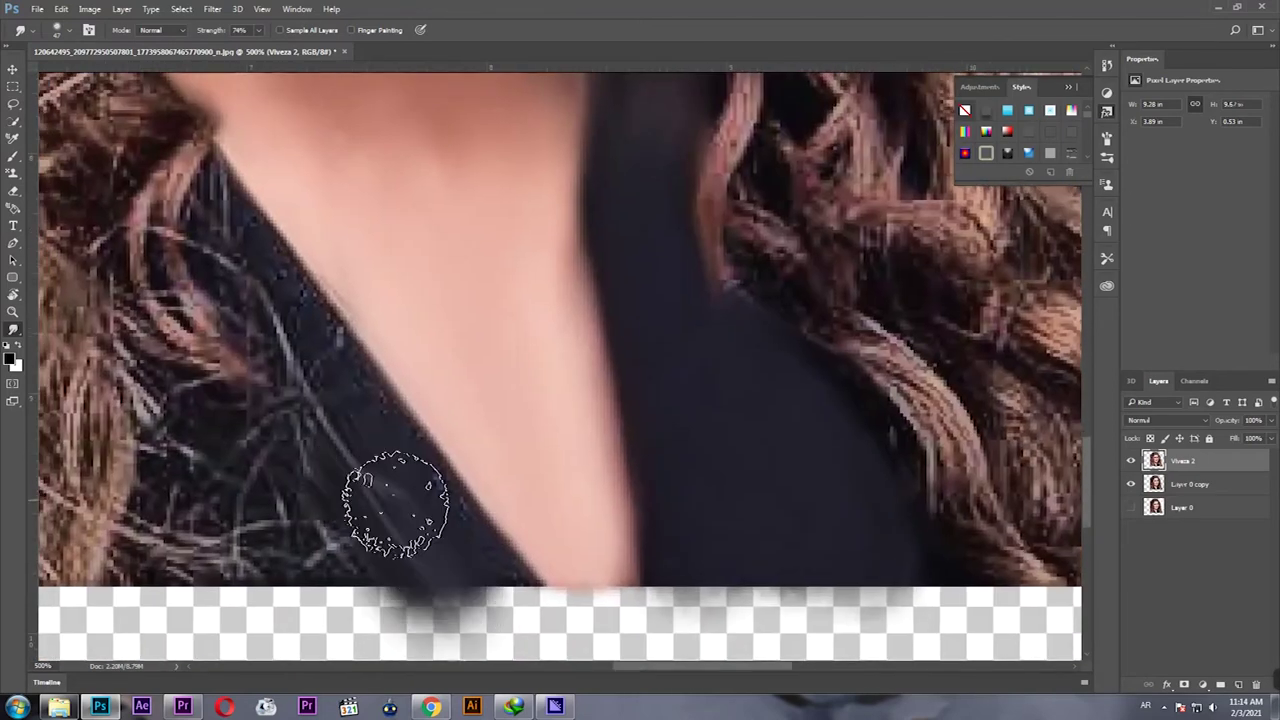
scroll(388, 517, up, 3)
scroll(500, 486, up, 10)
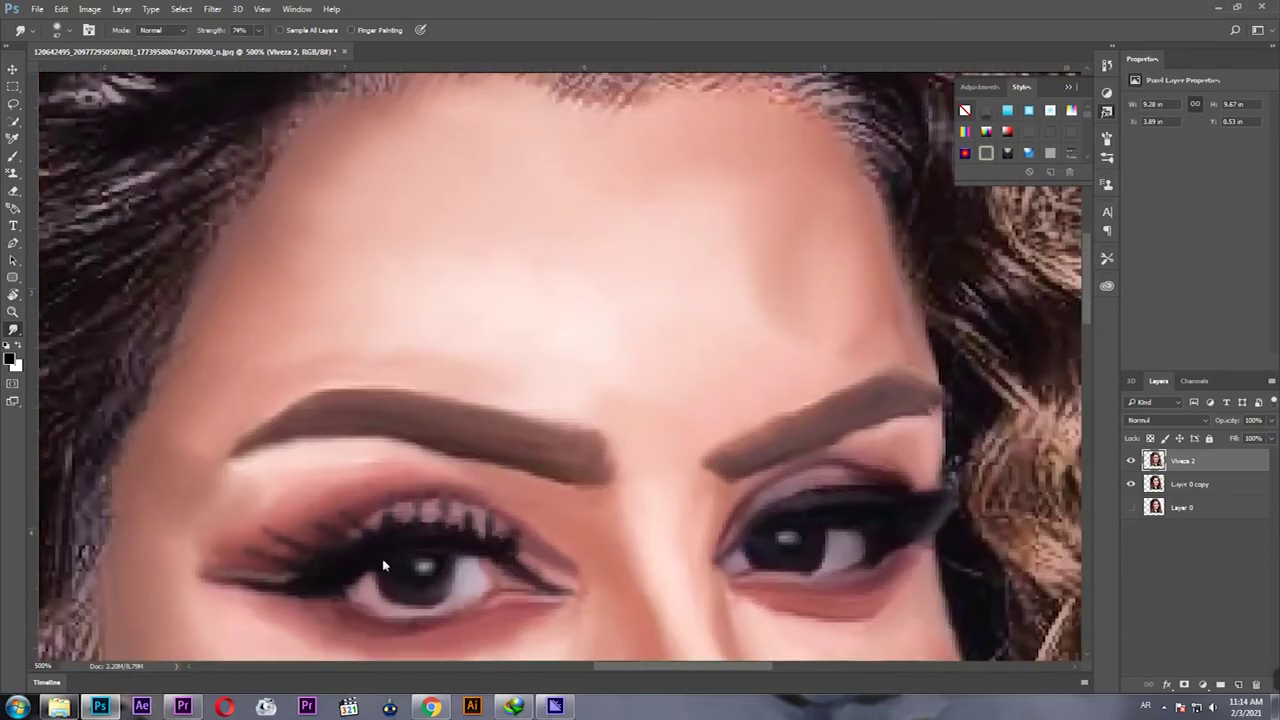
scroll(321, 466, up, 3)
Pick a Smudge brush from the brush choices and zoom in closely on the hairline.
key(ctrl+minus)
key(ctrl+minus)
key(ctrl+minus)
right_click(440, 310)
scroll(700, 500, down, 3)
key(Escape)
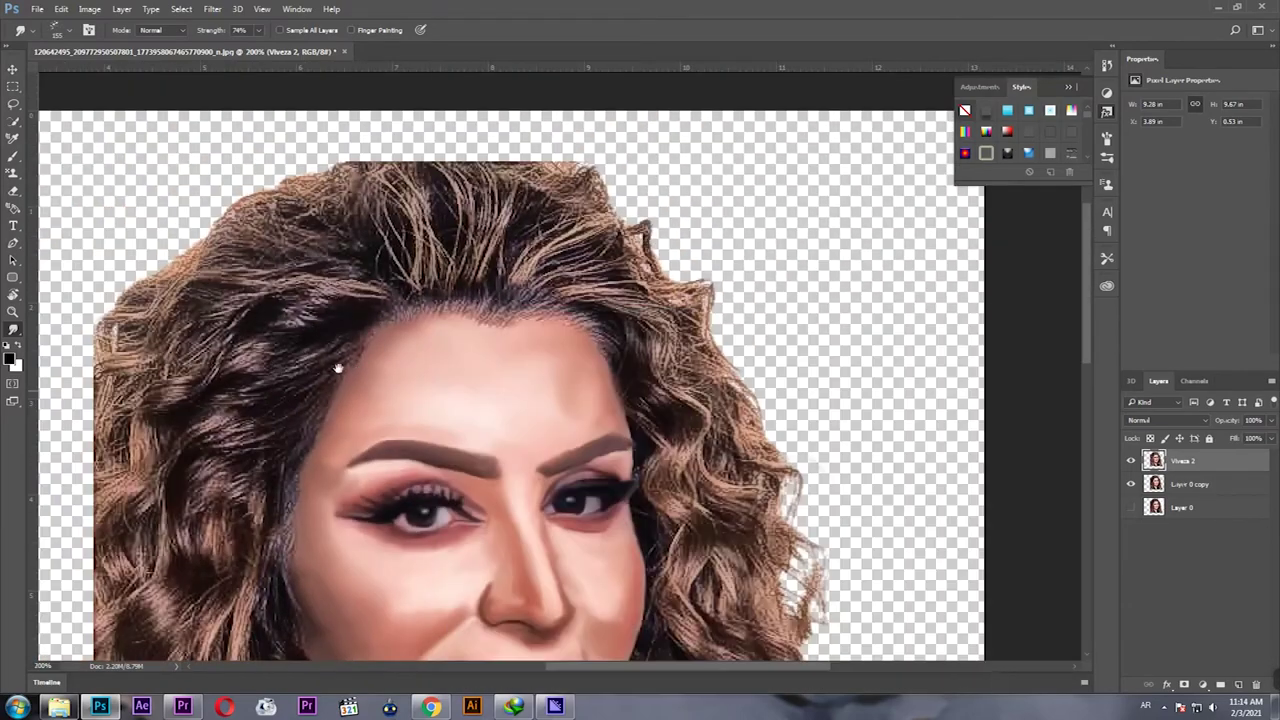
key(ctrl+plus)
key(ctrl+plus)
key(ctrl+plus)
Smudge the scratchy hair at the top of the head into upward strands.
drag(480, 380, 430, 220)
drag(460, 310, 420, 145)
mouse_move(340, 410)
mouse_down()
mouse_move(285, 175)
mouse_move(280, 400)
mouse_up()
drag(480, 360, 440, 190)
Raise Smudge strength to 93% and streak more of the top hair smooth.
key(9)
key(3)
drag(490, 400, 400, 110)
drag(420, 300, 330, 80)
mouse_move(332, 322)
mouse_down()
mouse_move(410, 360)
mouse_move(370, 165)
mouse_up()
drag(345, 345, 260, 110)
mouse_move(400, 330)
mouse_down()
mouse_move(485, 290)
mouse_move(288, 242)
mouse_move(488, 292)
mouse_up()
Add a horizontal streak and smooth the textured upper-left hair into brown strands.
drag(590, 490, 330, 458)
drag(540, 375, 450, 200)
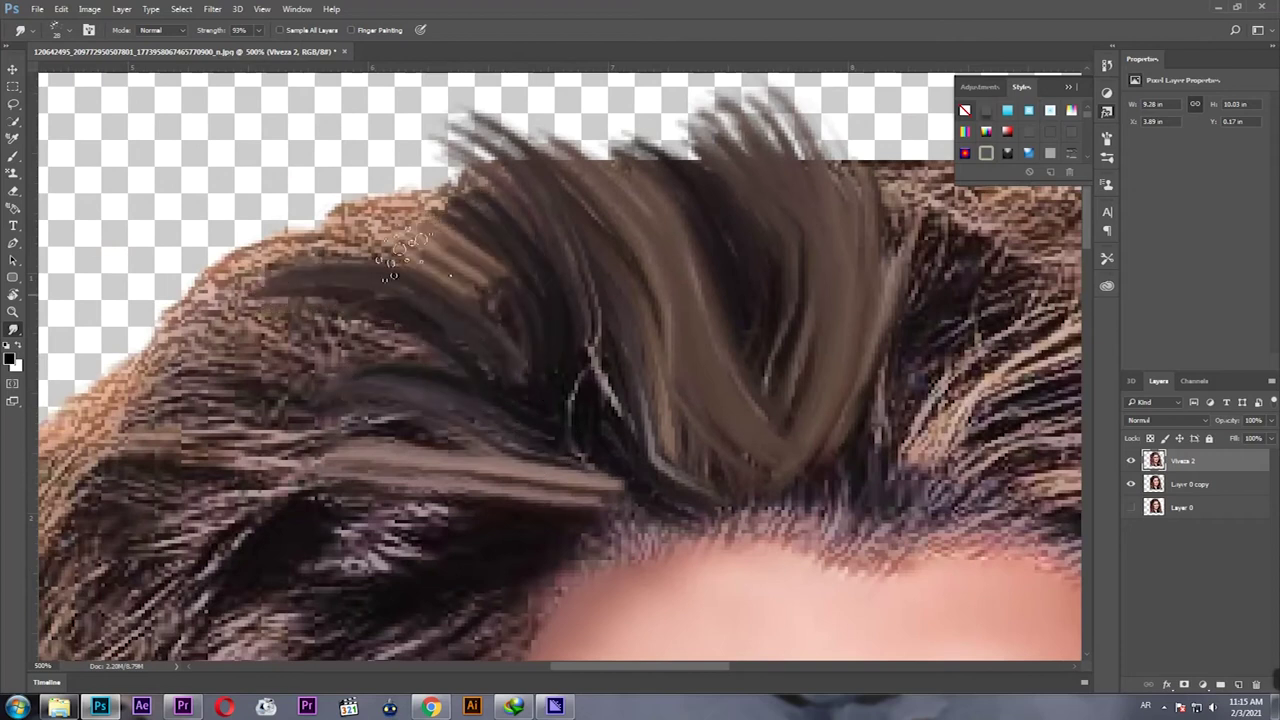
drag(520, 230, 320, 210)
drag(330, 260, 600, 430)
drag(590, 260, 625, 450)
scroll(622, 450, left, 3)
mouse_move(614, 357)
mouse_down()
mouse_move(420, 240)
mouse_move(530, 400)
mouse_up()
mouse_move(330, 400)
mouse_down()
mouse_move(718, 400)
mouse_move(663, 206)
mouse_up()
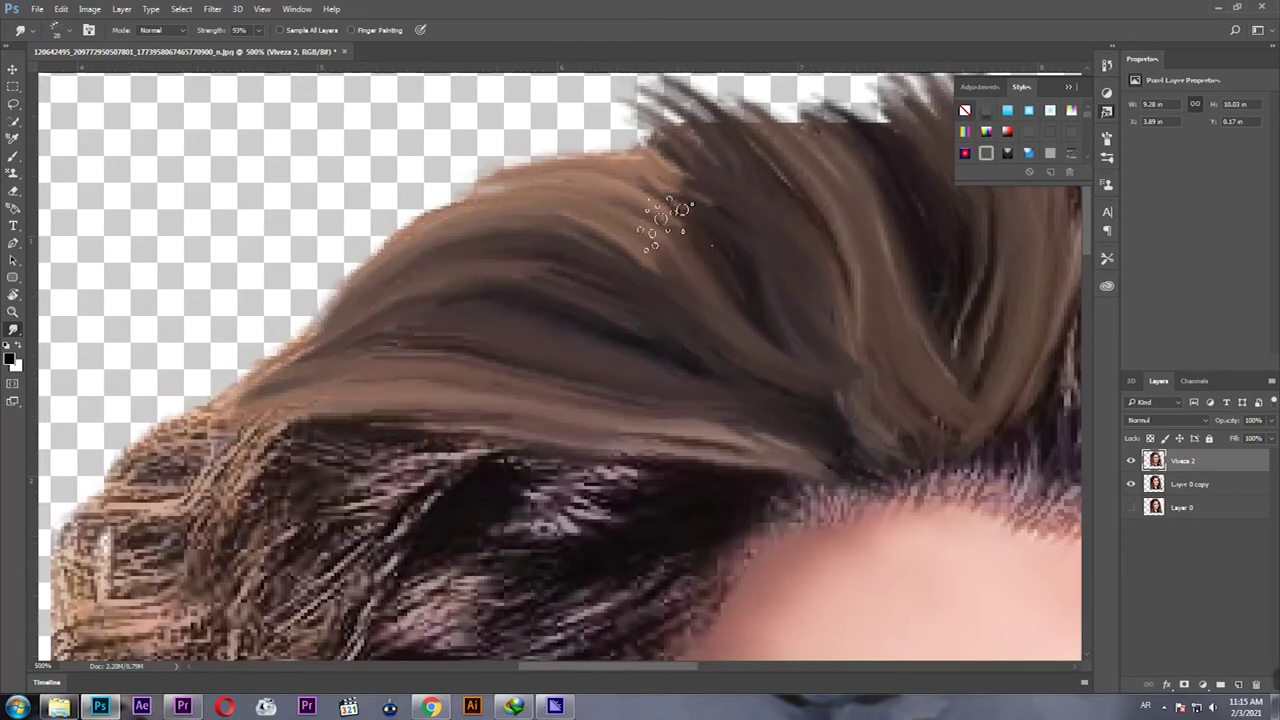
Smooth the hair above the forehead, at the right-centre and toward the upper right.
scroll(663, 206, right, 5)
drag(296, 350, 300, 130)
scroll(300, 130, left, 5)
drag(620, 400, 730, 294)
drag(900, 170, 650, 310)
scroll(650, 310, up, 3)
mouse_move(586, 400)
mouse_down()
mouse_move(800, 205)
mouse_move(650, 180)
mouse_up()
Smudge the central crown hair and the hair beside the right-side curls smoother.
scroll(650, 180, up, 3)
drag(690, 280, 630, 400)
mouse_move(650, 345)
mouse_down()
mouse_move(443, 257)
mouse_move(500, 340)
mouse_up()
scroll(571, 334, down, 3)
scroll(443, 300, up, 3)
scroll(503, 343, down, 5)
drag(690, 410, 548, 432)
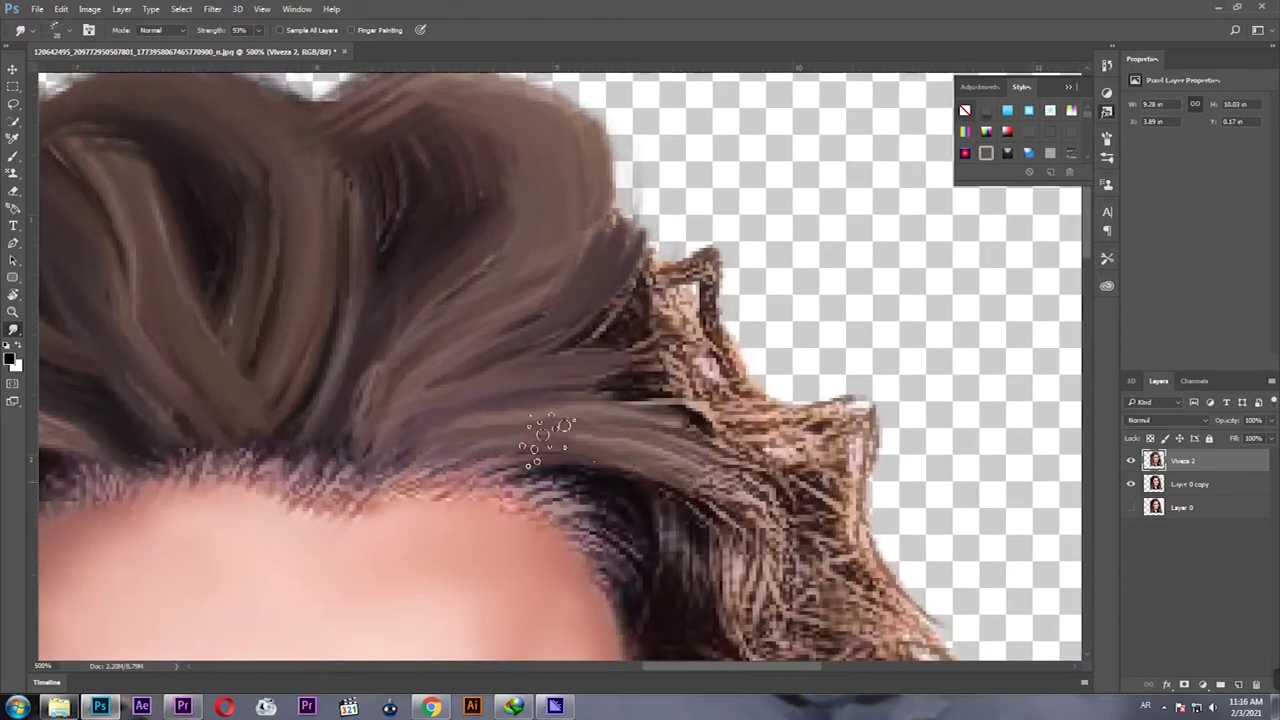
Pull hair into the transparent left area and smear the right side and hairline horizontally.
scroll(432, 322, down, 3)
scroll(309, 351, left, 5)
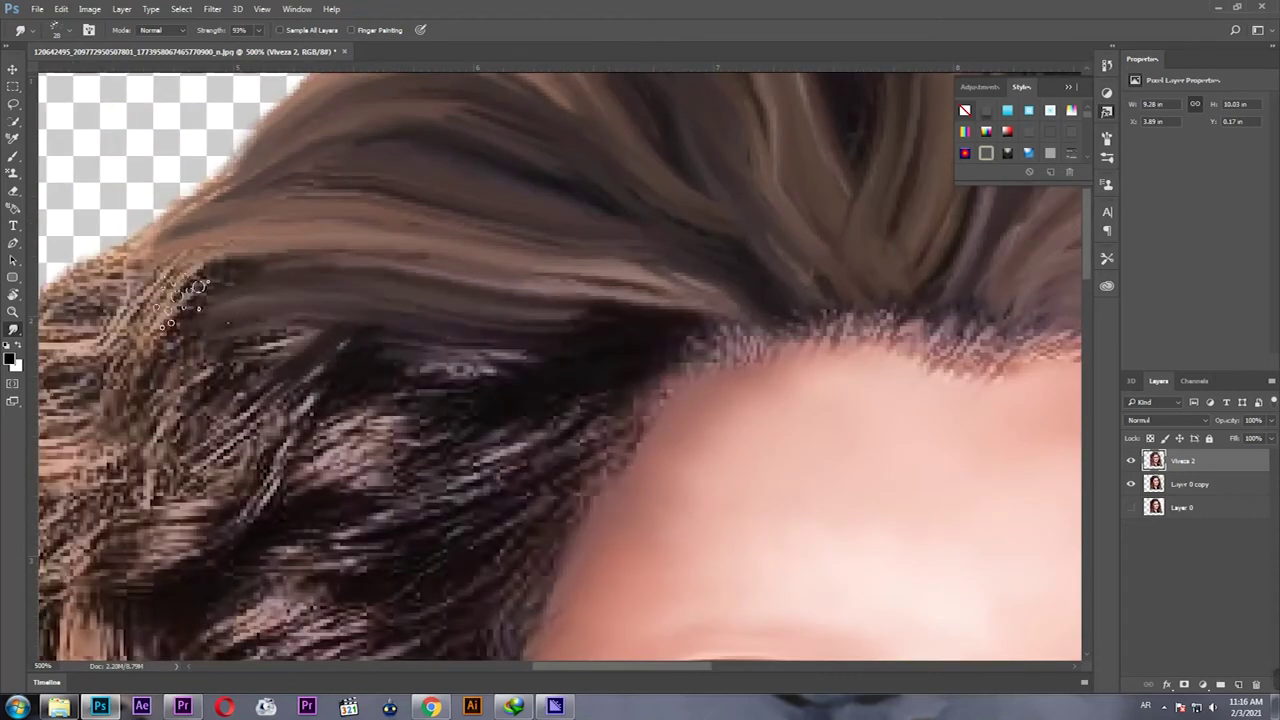
scroll(385, 225, up, 1)
drag(385, 225, 200, 430)
drag(749, 414, 823, 437)
mouse_move(730, 375)
mouse_down()
mouse_move(550, 365)
mouse_move(528, 320)
mouse_up()
scroll(540, 340, down, 1)
Smudge the left hair darker and longer, extending it down into the transparent area.
scroll(570, 370, down, 1)
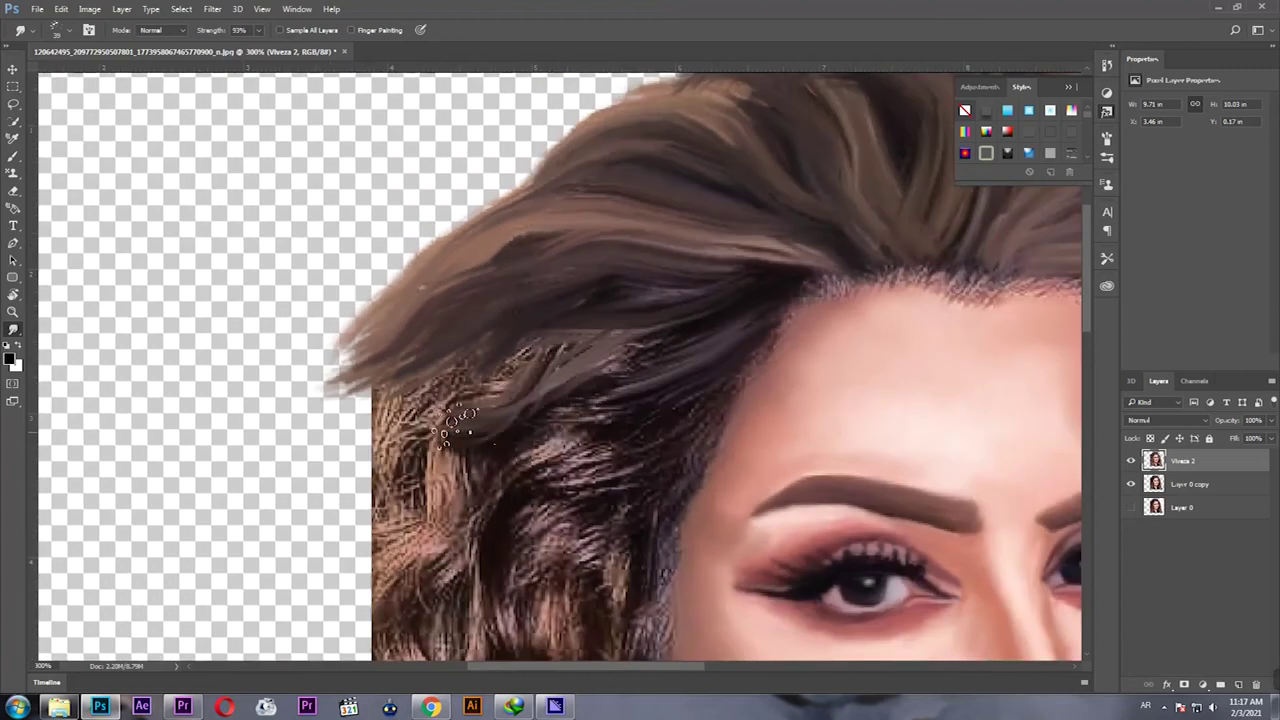
mouse_move(737, 300)
mouse_down()
mouse_move(538, 282)
mouse_move(470, 440)
mouse_up()
drag(609, 357, 350, 400)
drag(450, 290, 310, 350)
drag(480, 380, 330, 480)
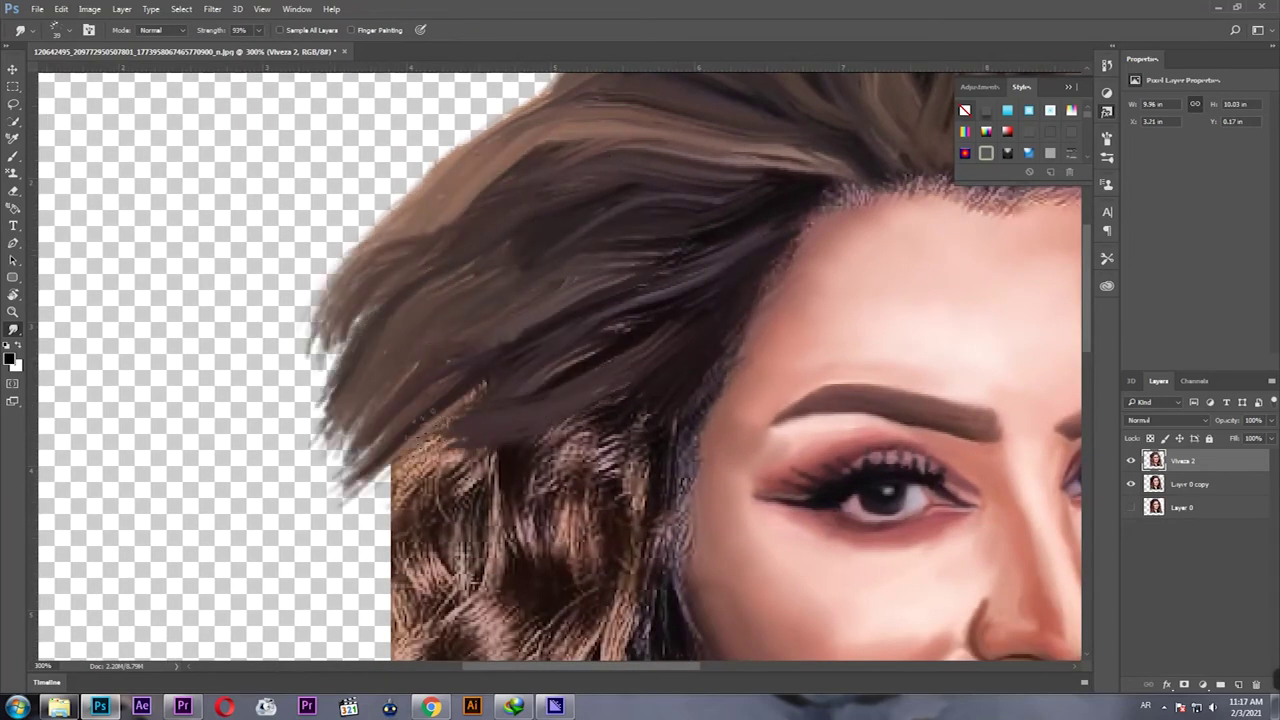
scroll(560, 400, down, 3)
drag(610, 290, 470, 450)
drag(450, 300, 300, 420)
mouse_move(370, 290)
mouse_down()
mouse_move(430, 415)
mouse_move(320, 570)
mouse_up()
drag(514, 443, 310, 590)
drag(540, 270, 330, 590)
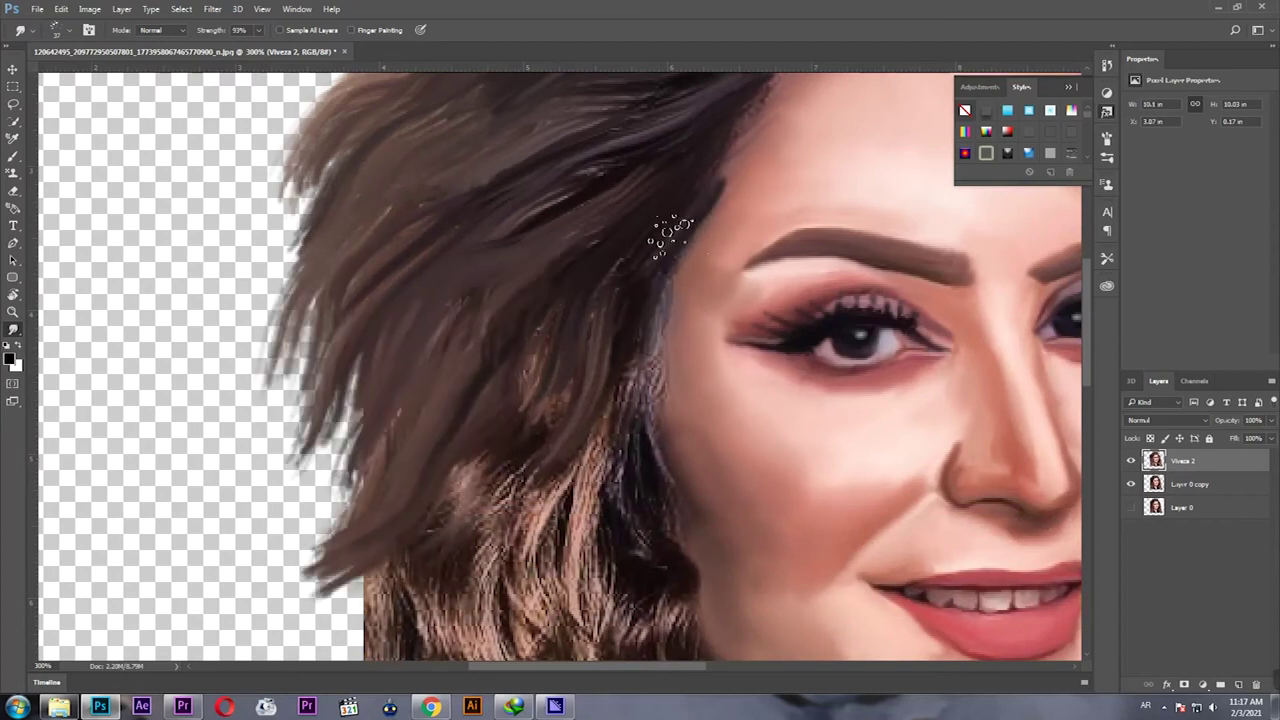
Sweep the left hair strands down-left toward the transparent area.
scroll(375, 425, down, 3)
drag(540, 265, 415, 510)
drag(490, 320, 370, 570)
mouse_move(540, 150)
mouse_down()
mouse_move(350, 400)
mouse_move(195, 560)
mouse_up()
drag(300, 220, 240, 370)
scroll(240, 378, down, 3)
drag(340, 310, 220, 580)
drag(450, 320, 300, 570)
drag(540, 270, 410, 480)
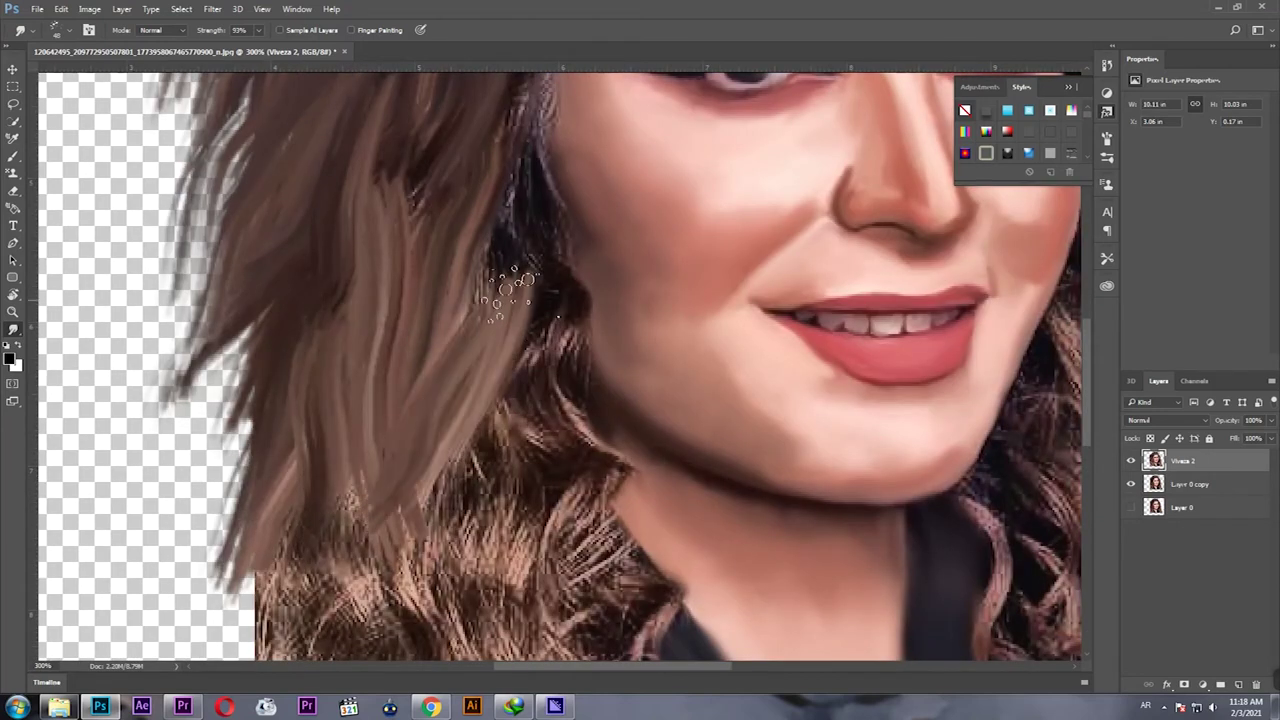
Smooth the lower left hair beside the chin and the hair ends near the image bottom.
scroll(507, 378, up, 3)
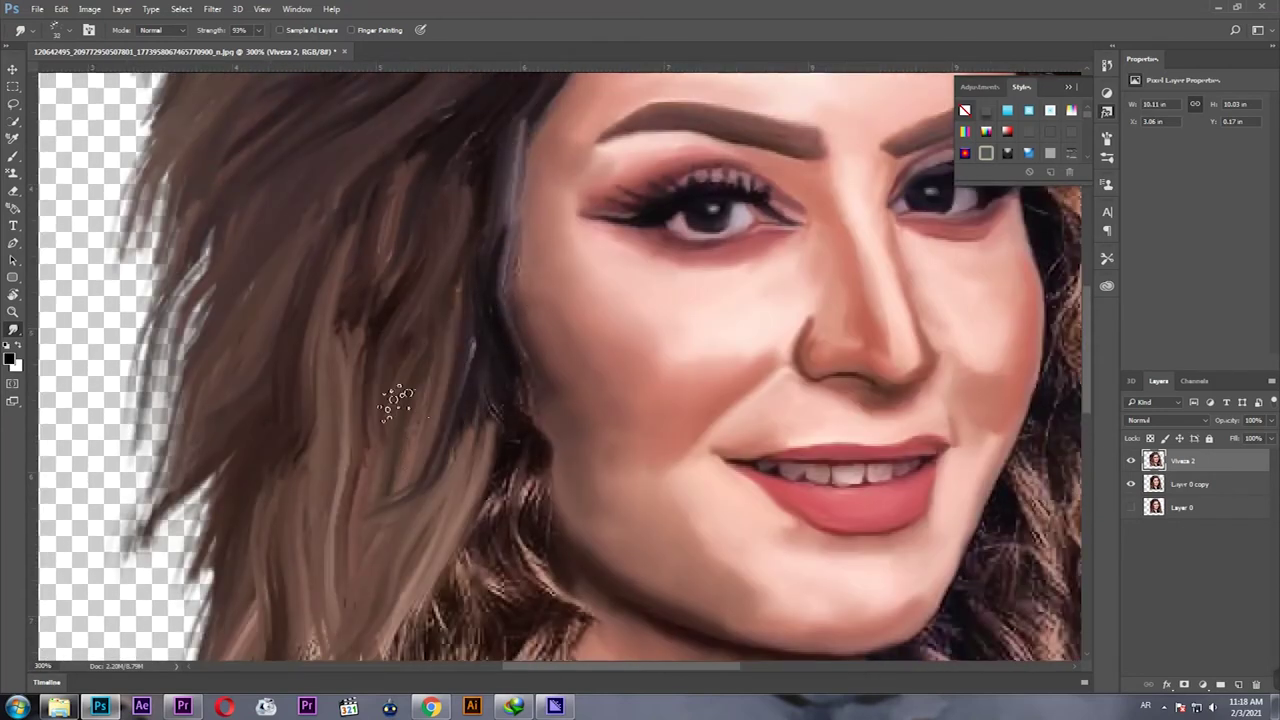
scroll(433, 490, down, 3)
mouse_move(520, 350)
mouse_down()
mouse_move(425, 545)
mouse_move(500, 595)
mouse_up()
scroll(450, 450, down, 3)
drag(420, 430, 270, 590)
drag(450, 380, 320, 640)
scroll(470, 420, down, 3)
drag(435, 400, 280, 575)
drag(500, 410, 300, 650)
drag(535, 455, 445, 605)
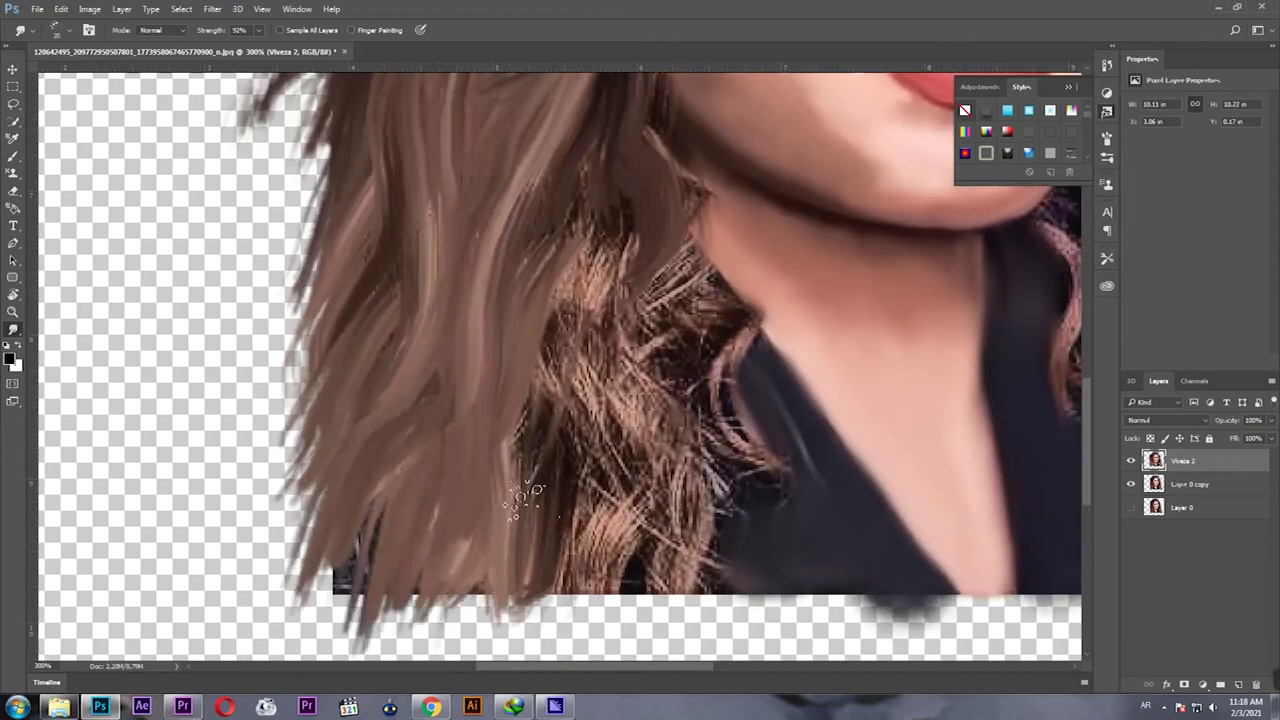
drag(640, 490, 500, 650)
drag(710, 400, 600, 640)
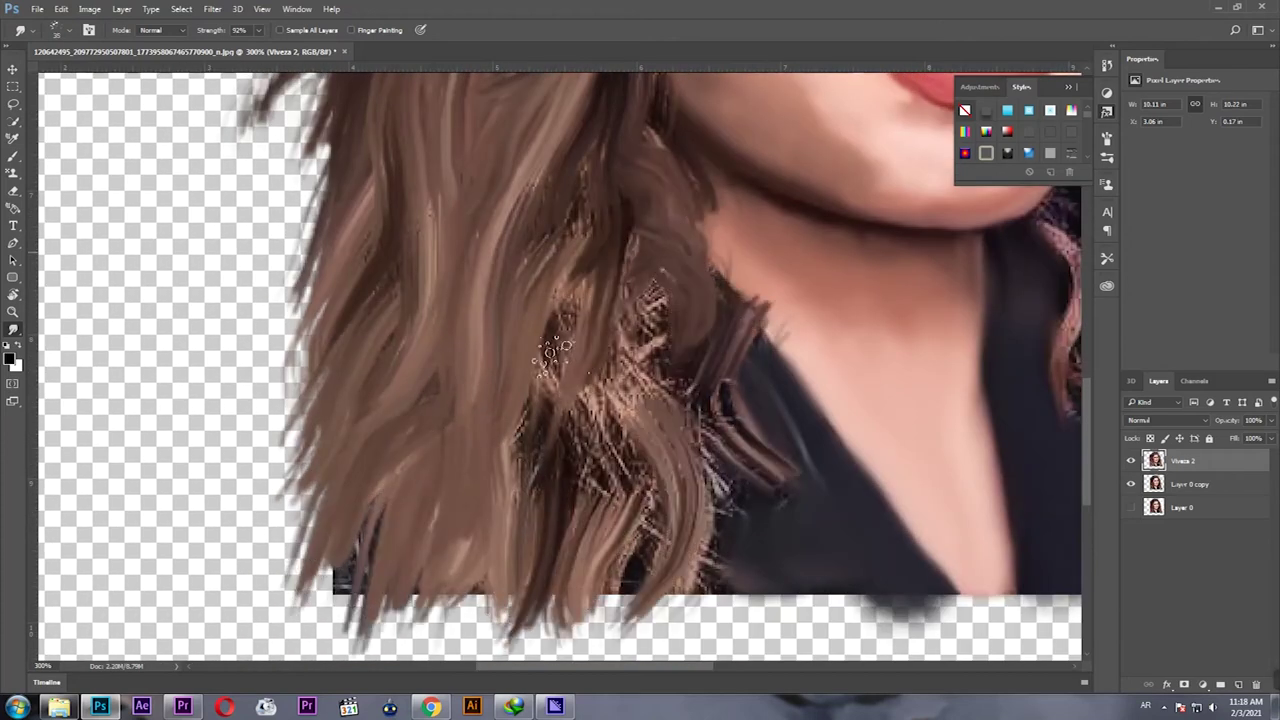
Smooth the scratchy hair texture beside the neck and remaining rough patches.
drag(553, 300, 528, 451)
drag(630, 450, 560, 630)
drag(730, 345, 640, 500)
drag(640, 220, 585, 385)
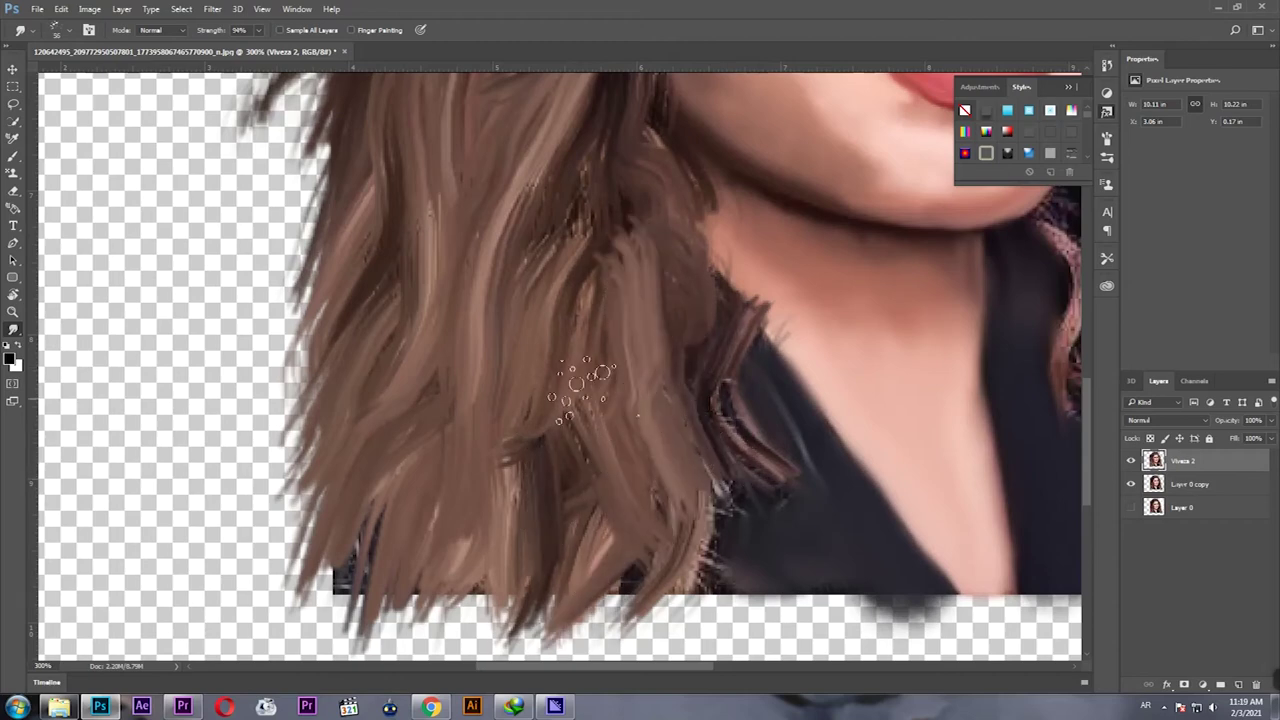
drag(615, 160, 545, 375)
drag(460, 120, 410, 290)
drag(615, 415, 545, 570)
drag(730, 480, 630, 645)
drag(755, 355, 660, 475)
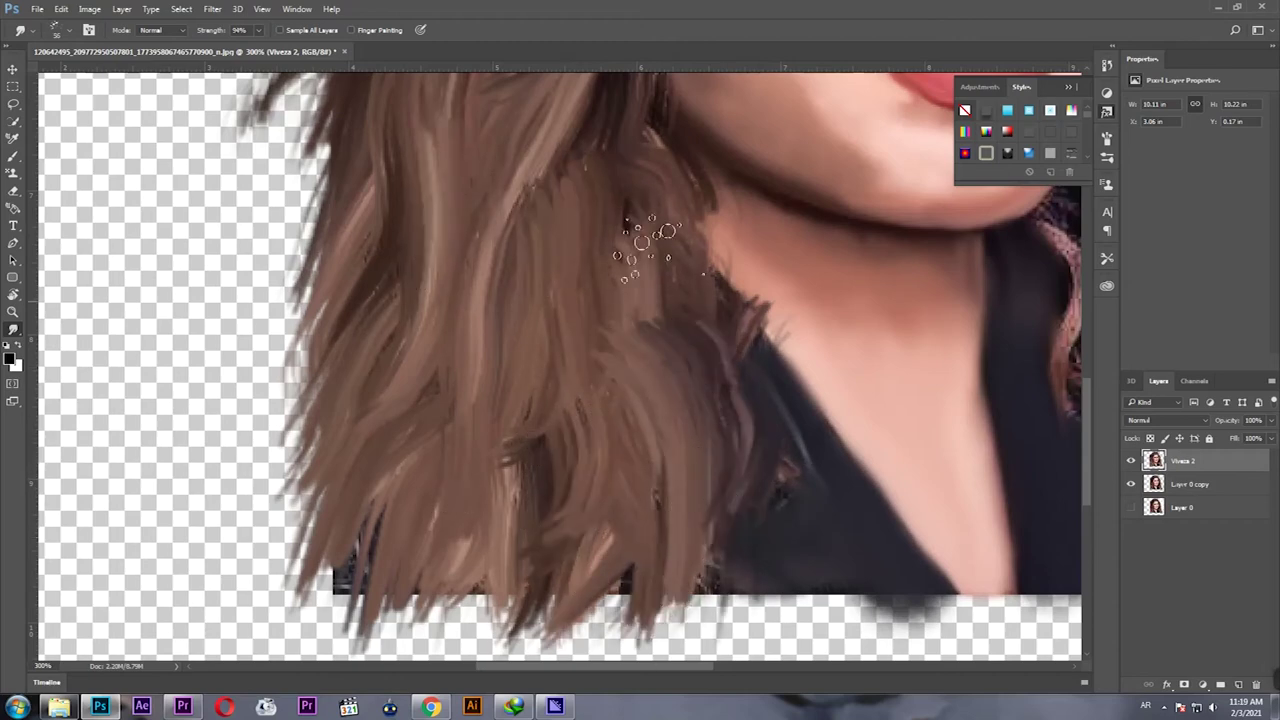
Fit the image in view and soften the left edge of the hair.
key(ctrl+0)
scroll(460, 500, up, 3)
scroll(460, 500, down, 1)
drag(440, 300, 400, 540)
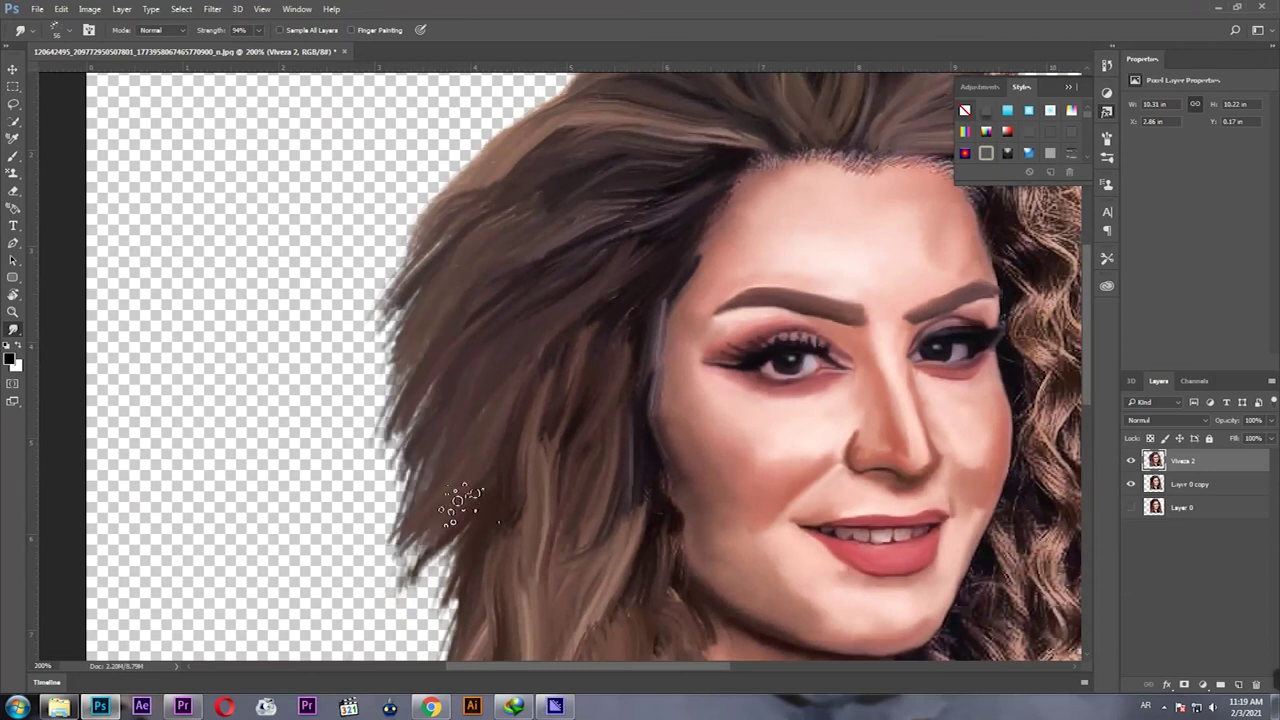
scroll(460, 500, down, 2)
drag(490, 455, 420, 600)
scroll(478, 523, down, 3)
drag(480, 515, 400, 600)
scroll(509, 543, down, 2)
scroll(385, 215, up, 6)
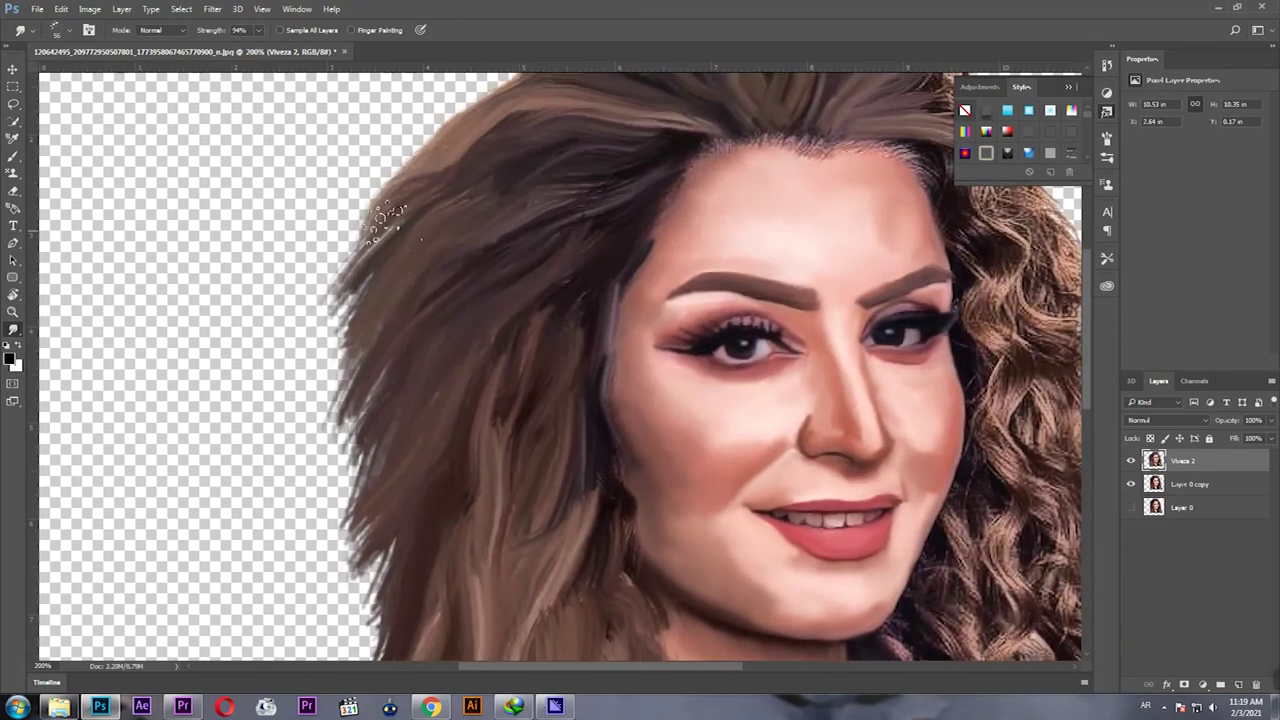
scroll(780, 366, up, 3)
scroll(809, 409, up, 2)
Smooth the curly hair tufts on the right side of the face.
scroll(700, 400, right, 3)
drag(640, 355, 700, 560)
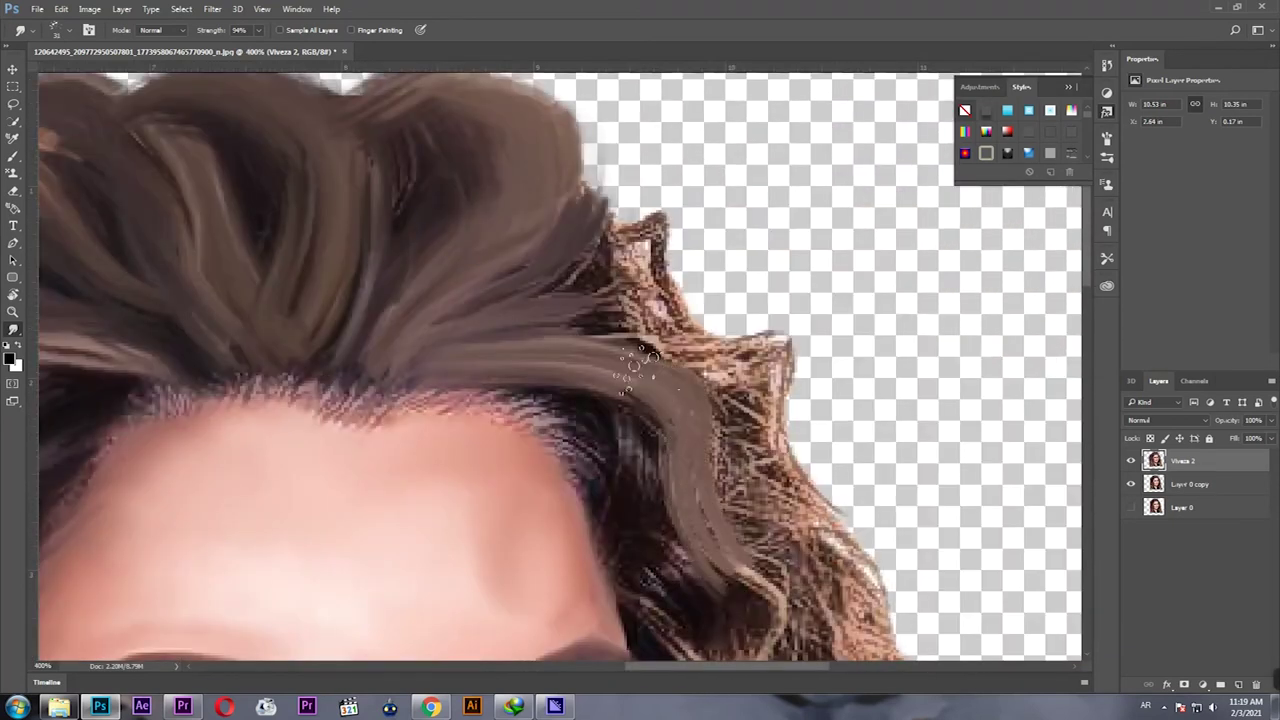
drag(765, 345, 632, 237)
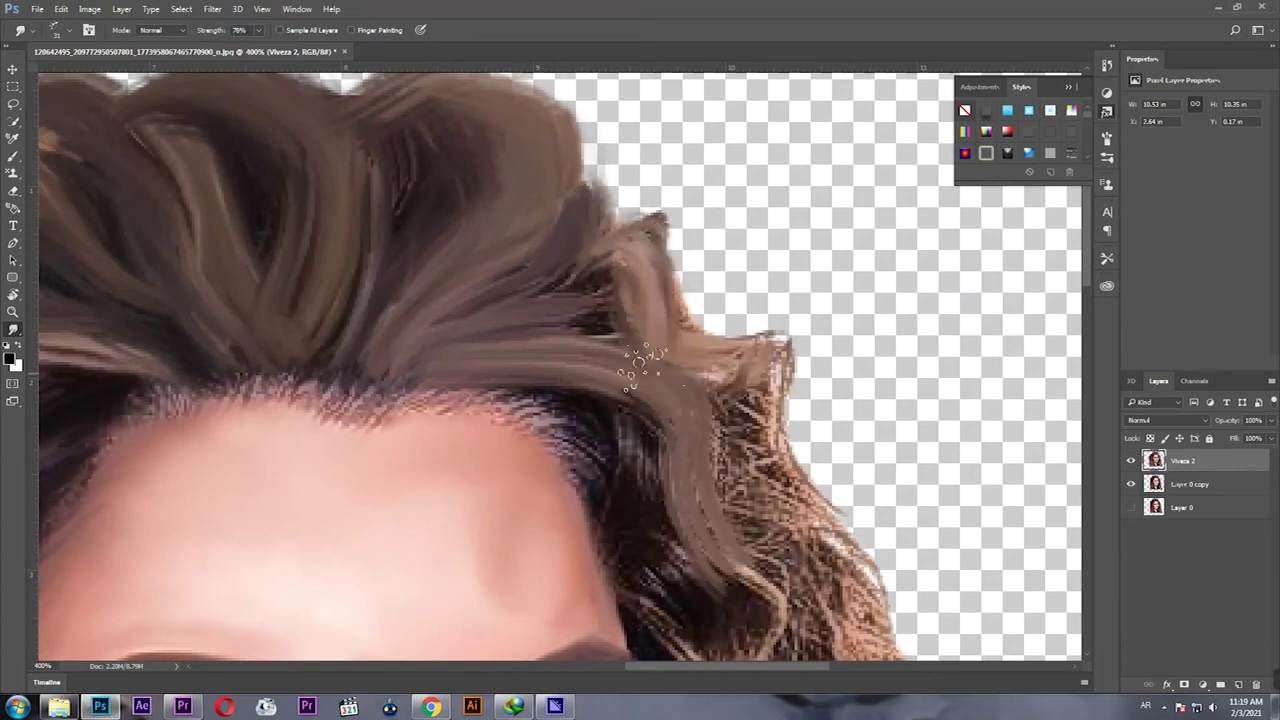
scroll(620, 390, down, 2)
scroll(620, 390, right, 3)
drag(740, 520, 635, 320)
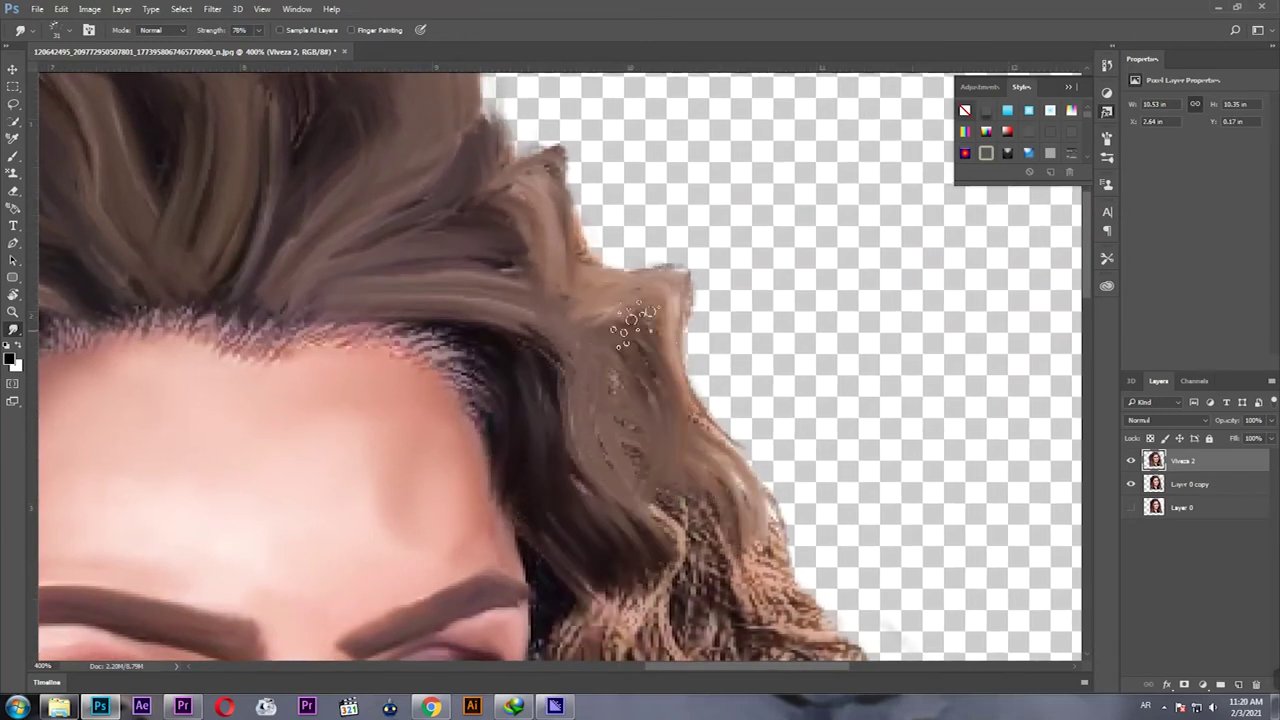
scroll(632, 318, down, 3)
drag(800, 430, 580, 478)
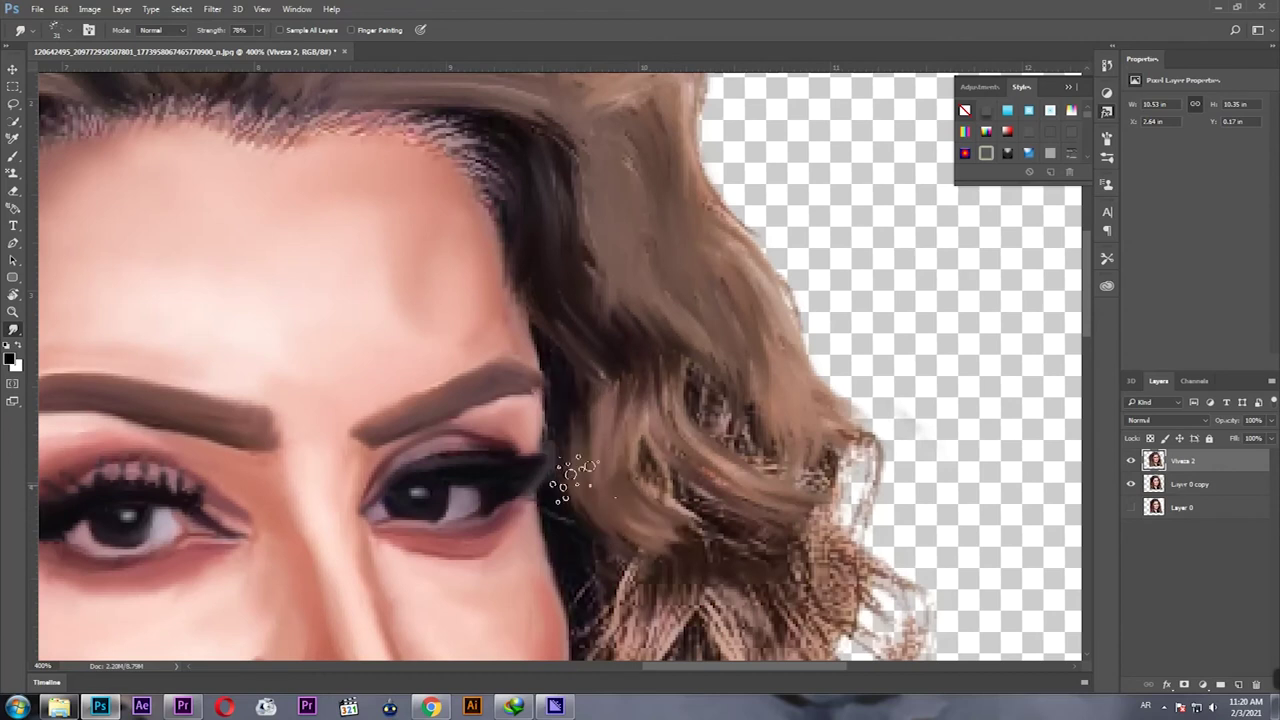
scroll(572, 478, down, 2)
drag(660, 300, 790, 470)
scroll(790, 440, down, 2)
mouse_move(808, 360)
mouse_down()
mouse_move(675, 610)
mouse_move(700, 380)
mouse_up()
Continue smudging the upper and middle right-side curls into strands.
scroll(700, 380, down, 2)
drag(875, 400, 900, 180)
drag(900, 420, 860, 240)
scroll(840, 296, up, 2)
drag(840, 296, 880, 200)
drag(700, 450, 760, 540)
scroll(650, 360, down, 2)
drag(640, 360, 620, 600)
scroll(740, 550, down, 1)
Smooth the hair strands right of the chin, sweeping them down and outward.
mouse_move(742, 552)
mouse_down()
mouse_move(837, 563)
mouse_move(663, 300)
mouse_move(651, 514)
mouse_up()
scroll(620, 360, down, 1)
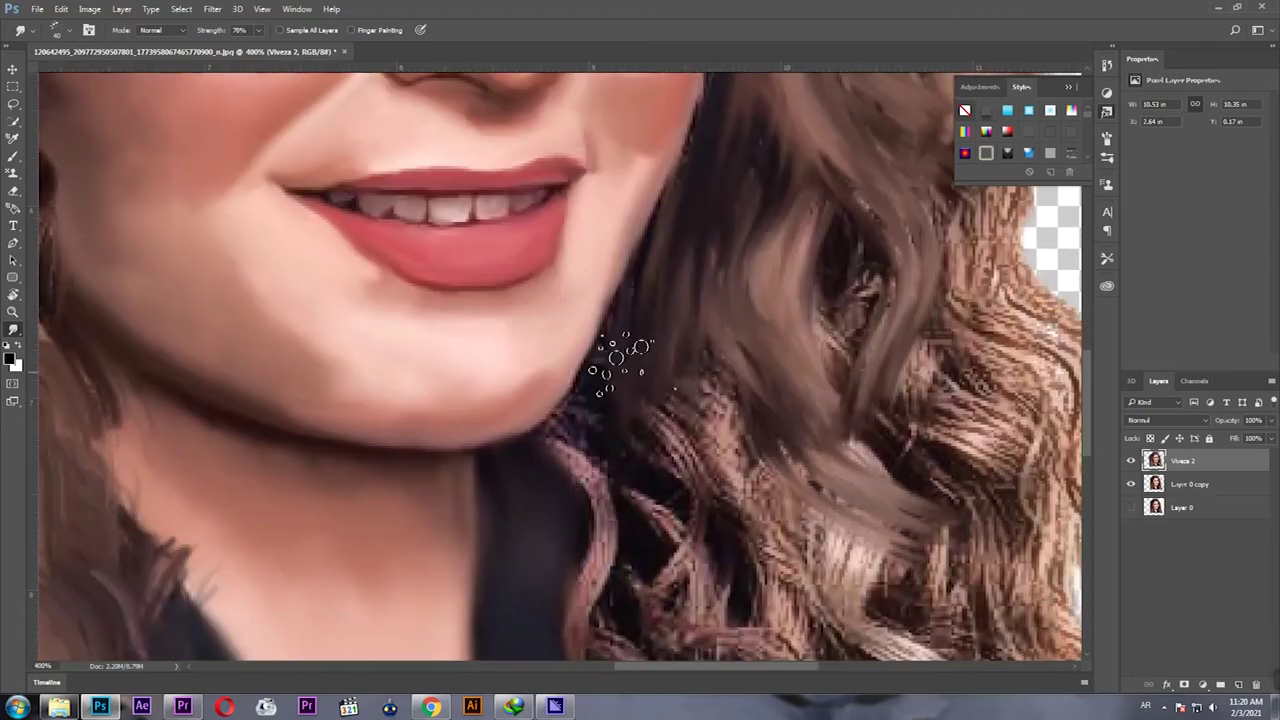
scroll(620, 360, down, 1)
drag(623, 330, 700, 520)
drag(700, 260, 780, 500)
drag(820, 340, 950, 600)
scroll(658, 392, down, 1)
drag(660, 395, 760, 560)
drag(700, 250, 843, 500)
scroll(843, 500, right, 2)
drag(843, 571, 1010, 655)
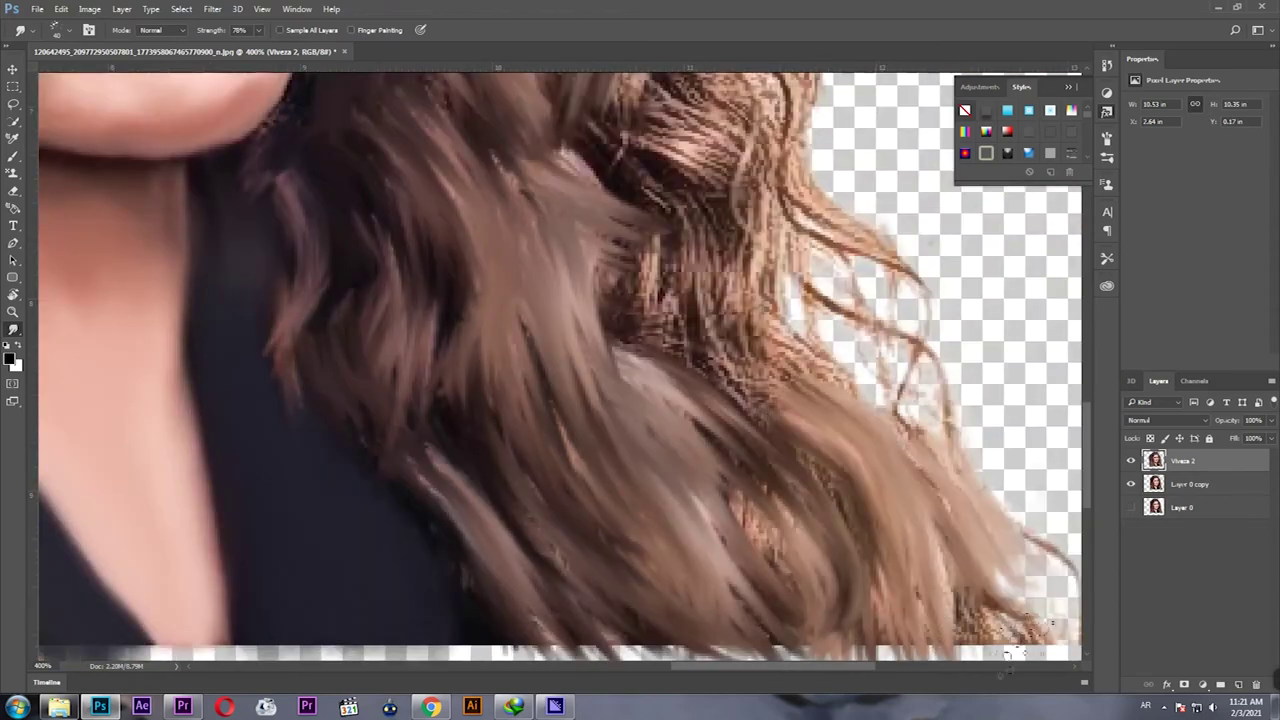
scroll(1010, 655, down, 1)
Smudge the remaining right-side hair into long painted strands.
drag(560, 170, 790, 330)
scroll(700, 360, up, 3)
drag(700, 320, 840, 550)
drag(790, 210, 1012, 528)
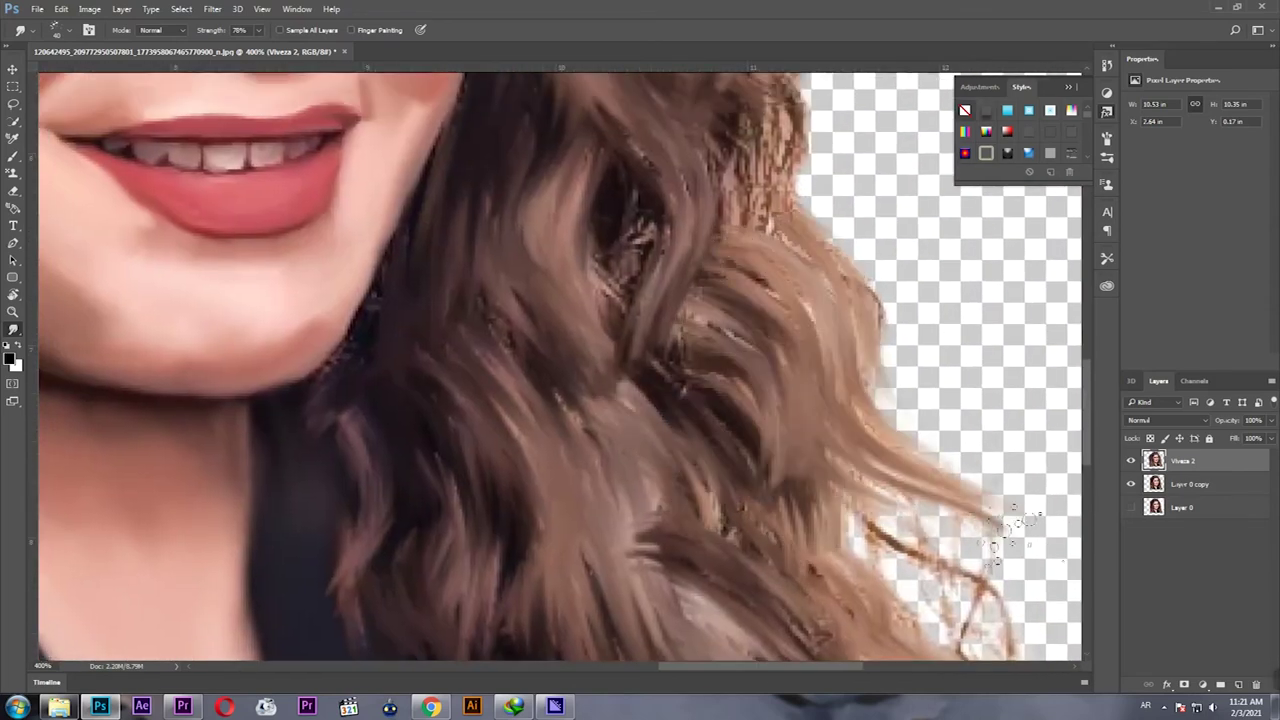
scroll(1012, 528, down, 1)
scroll(900, 450, down, 1)
drag(560, 200, 640, 430)
scroll(640, 430, up, 3)
drag(500, 120, 560, 380)
scroll(665, 520, up, 1)
Touch up the last rough hair spots and check the brush settings.
drag(665, 520, 423, 463)
scroll(423, 463, down, 1)
drag(271, 437, 330, 520)
scroll(330, 520, up, 2)
mouse_move(700, 290)
mouse_down()
mouse_move(688, 432)
mouse_move(620, 500)
mouse_up()
scroll(634, 329, up, 2)
scroll(491, 274, up, 1)
drag(491, 274, 520, 320)
scroll(468, 285, up, 1)
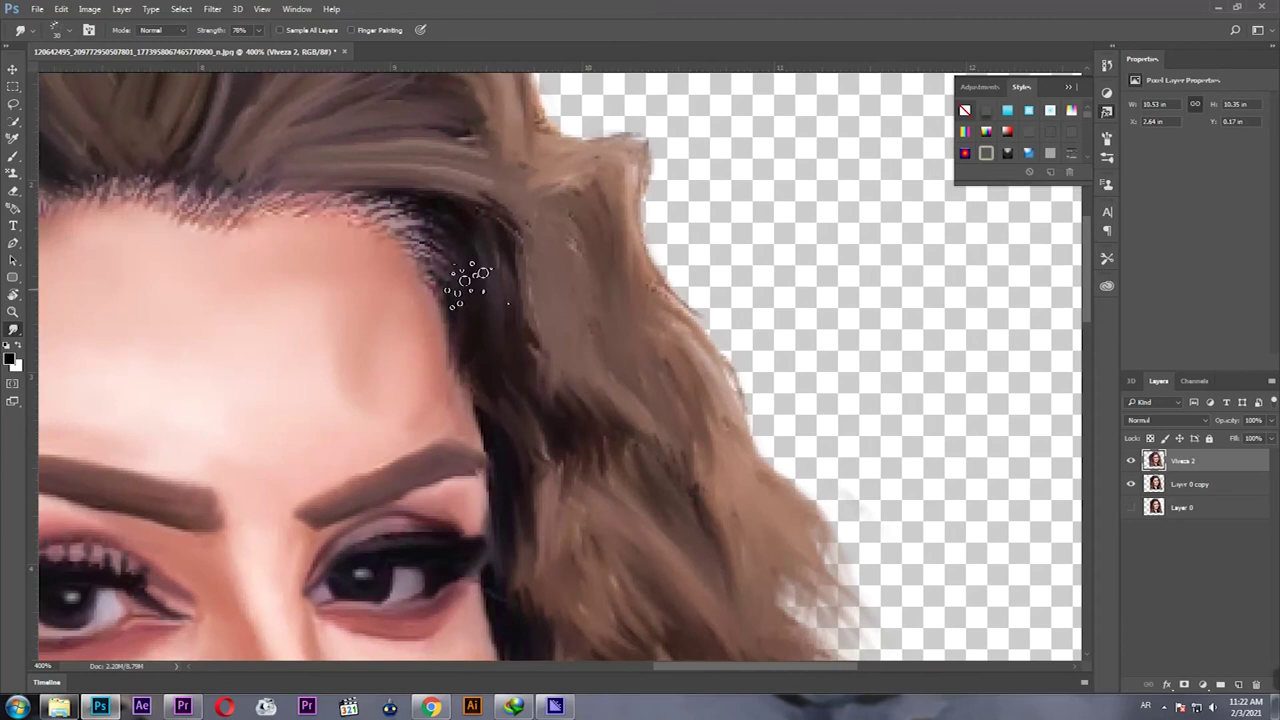
scroll(250, 185, up, 1)
scroll(143, 243, left, 2)
right_click(555, 306)
alt+right_click(388, 392)
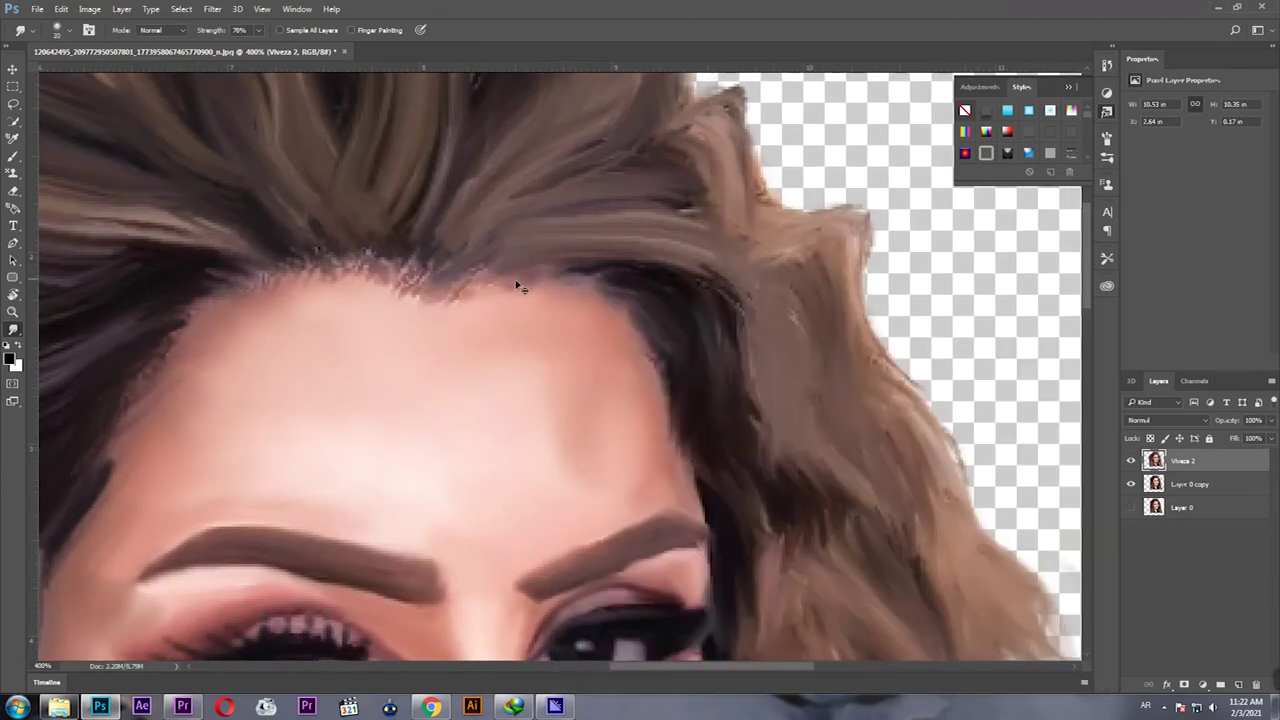
Smear skin tone and shadow along the jawline toward the hair.
scroll(221, 279, left, 2)
scroll(221, 279, down, 1)
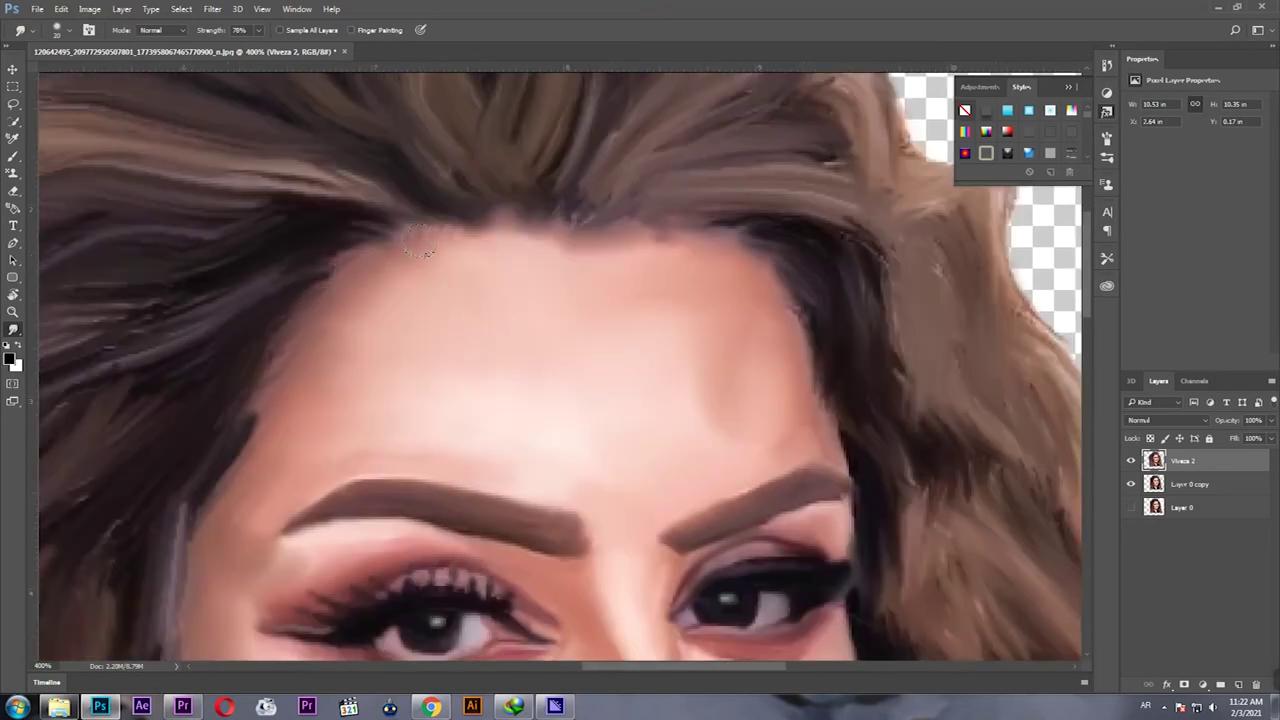
scroll(293, 395, left, 3)
scroll(349, 511, down, 3)
scroll(432, 478, down, 1)
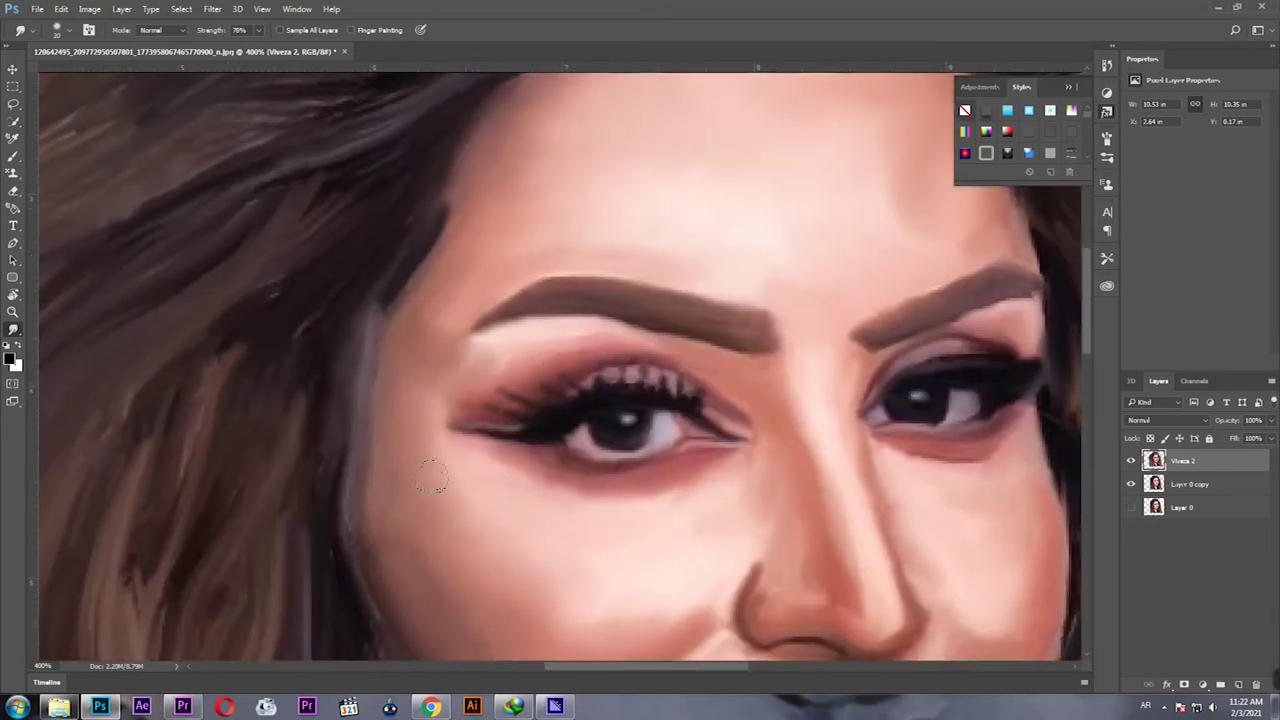
scroll(449, 576, down, 5)
drag(467, 498, 336, 432)
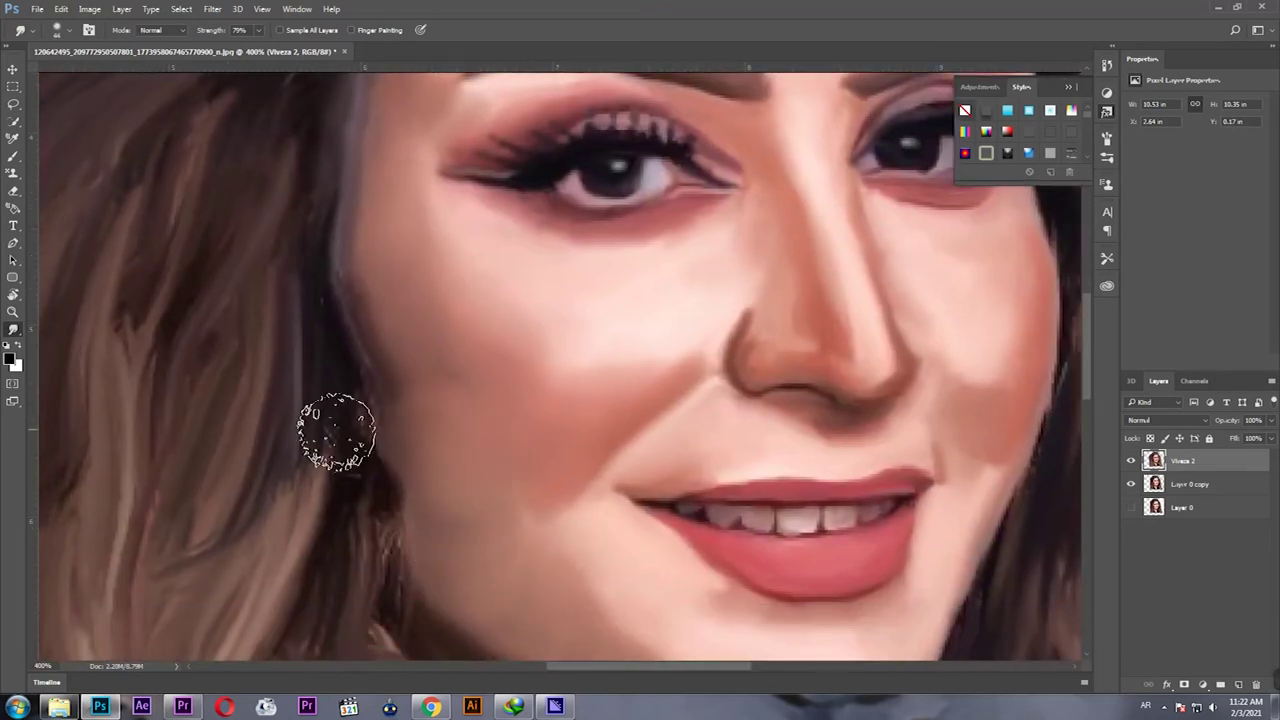
scroll(372, 278, down, 5)
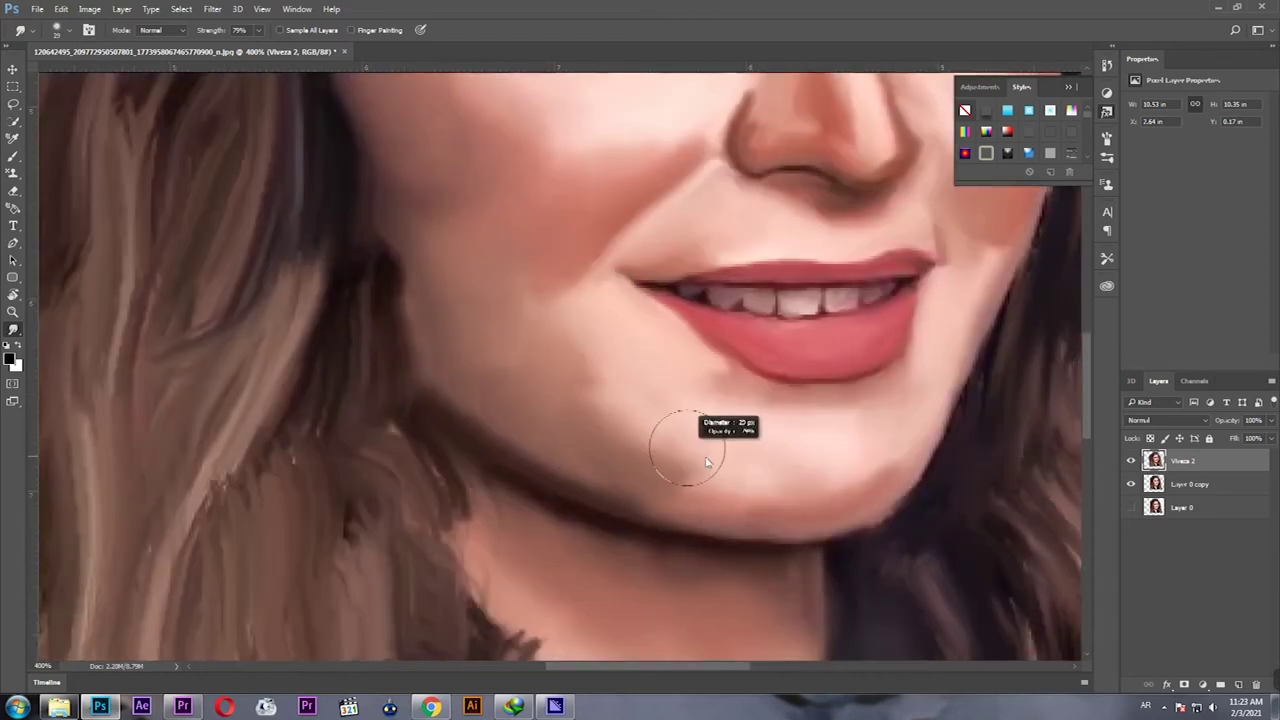
drag(607, 441, 528, 400)
Lower Smudge strength to about 61% and fit the whole portrait on screen.
key(6)
key(1)
scroll(424, 403, up, 4)
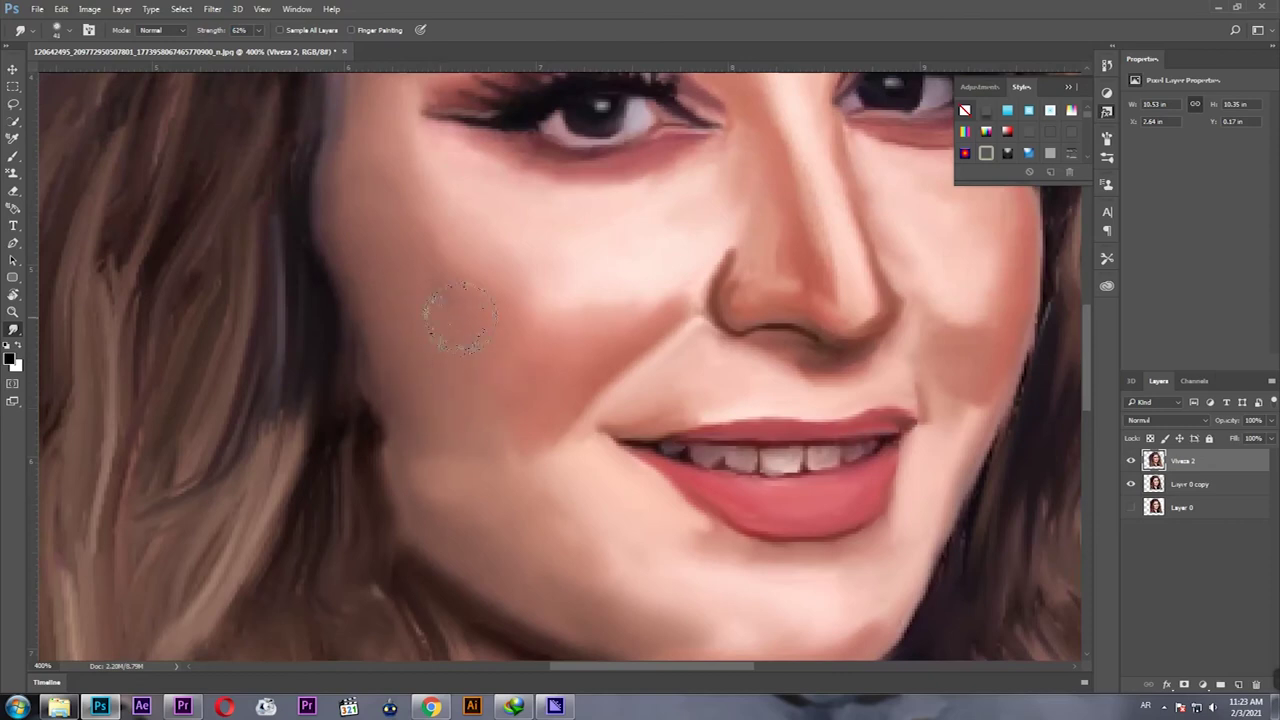
scroll(500, 424, right, 5)
scroll(762, 530, up, 1)
scroll(760, 200, up, 8)
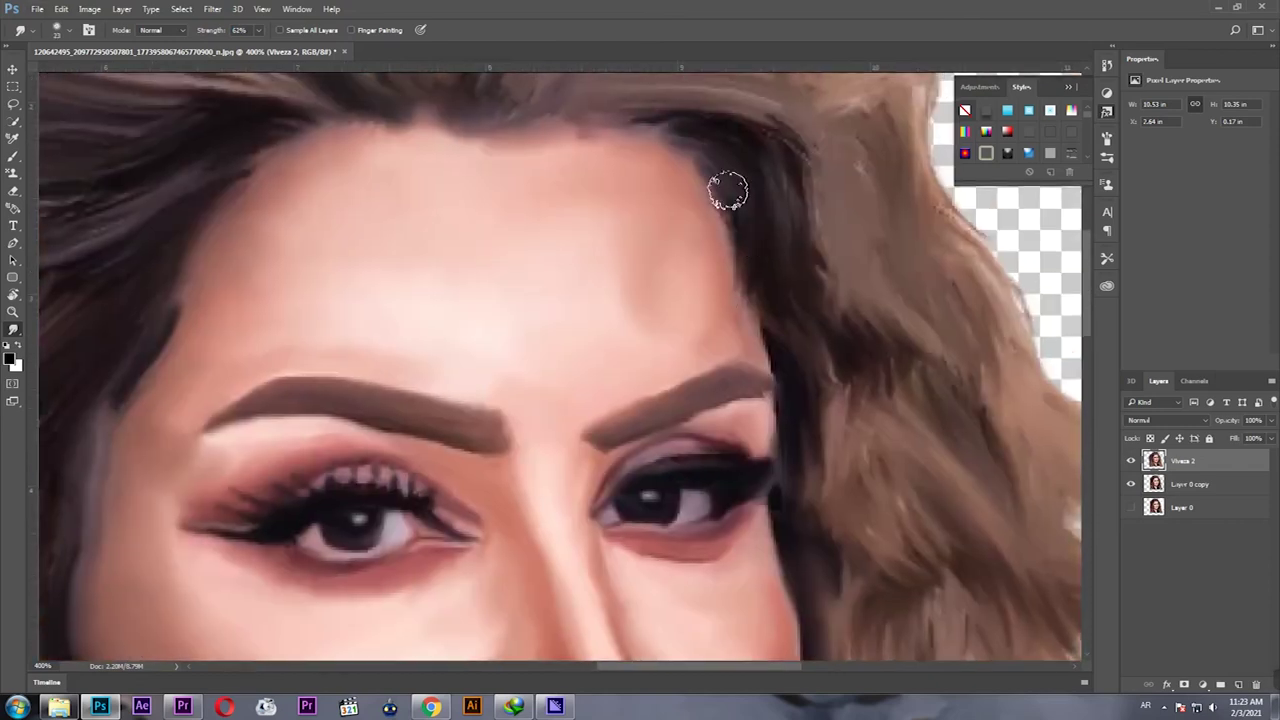
scroll(870, 215, up, 3)
scroll(490, 273, left, 5)
scroll(490, 273, up, 1)
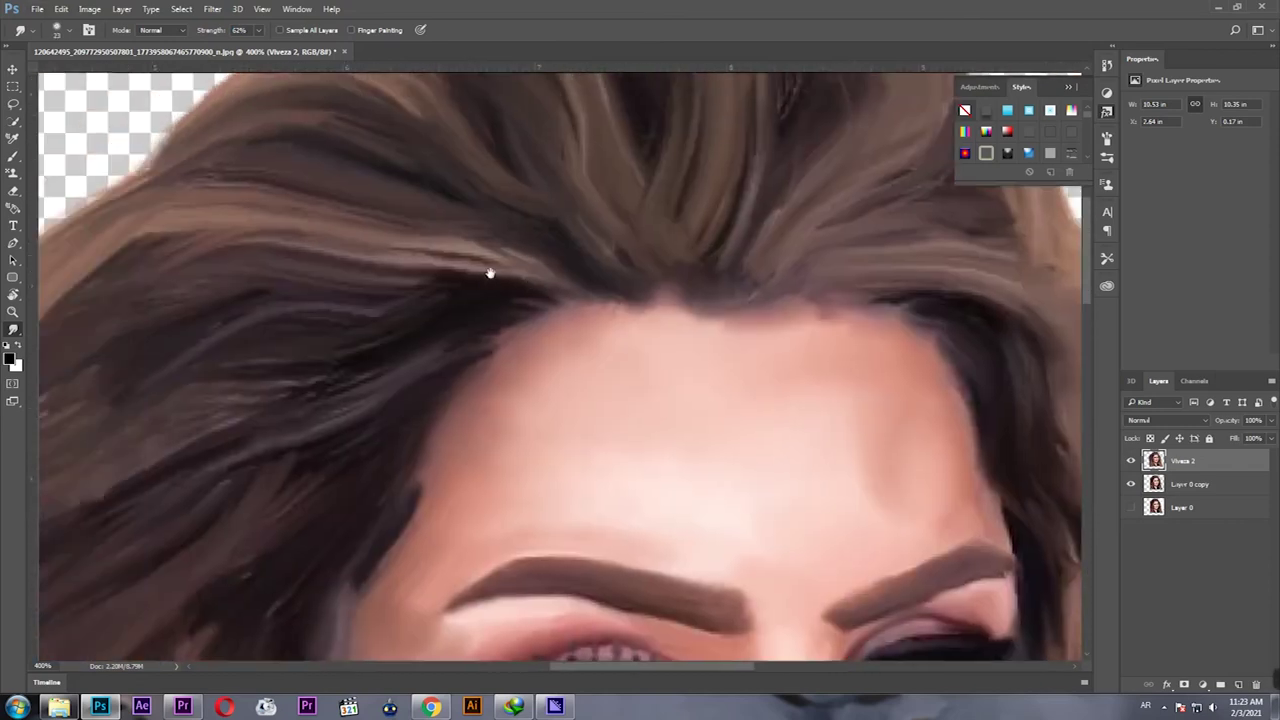
key(ctrl+0)
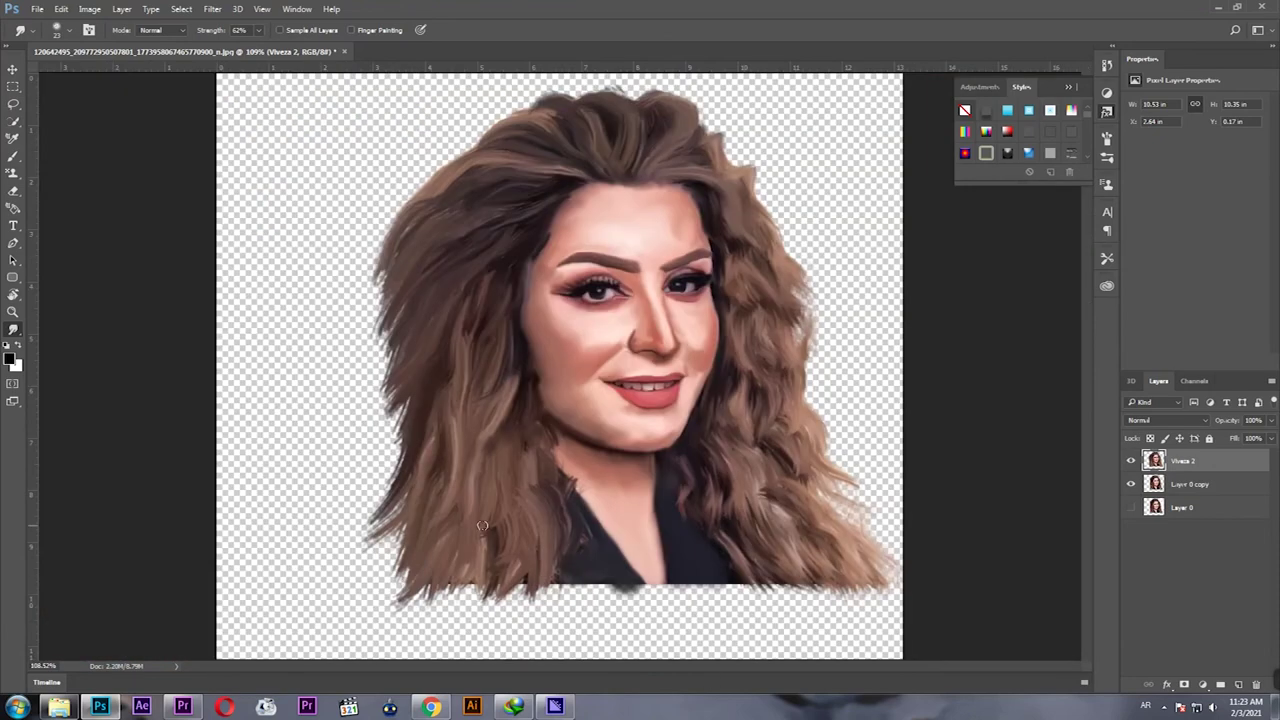
On the top portrait layer, use Camera Raw to raise contrast, highlights, whites and clarity, and deepen blacks.
right_click(482, 527)
click(316, 428)
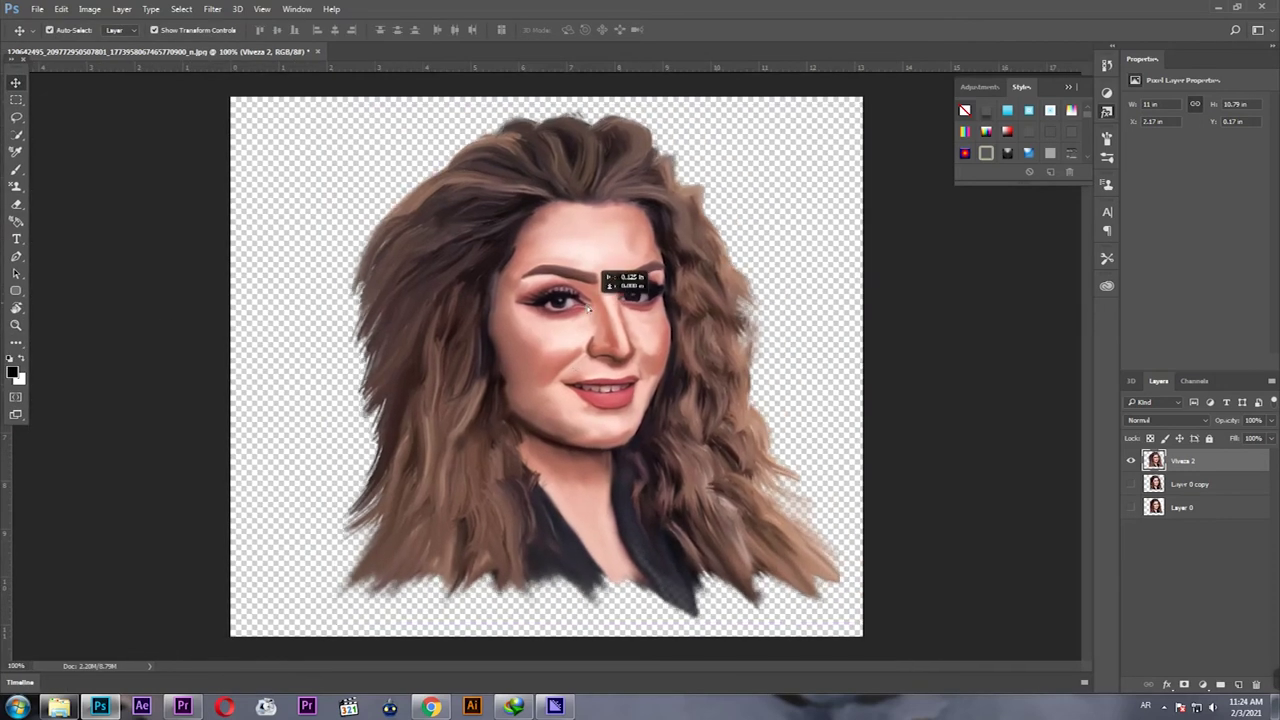
key(alt+bracketright)
click(212, 9)
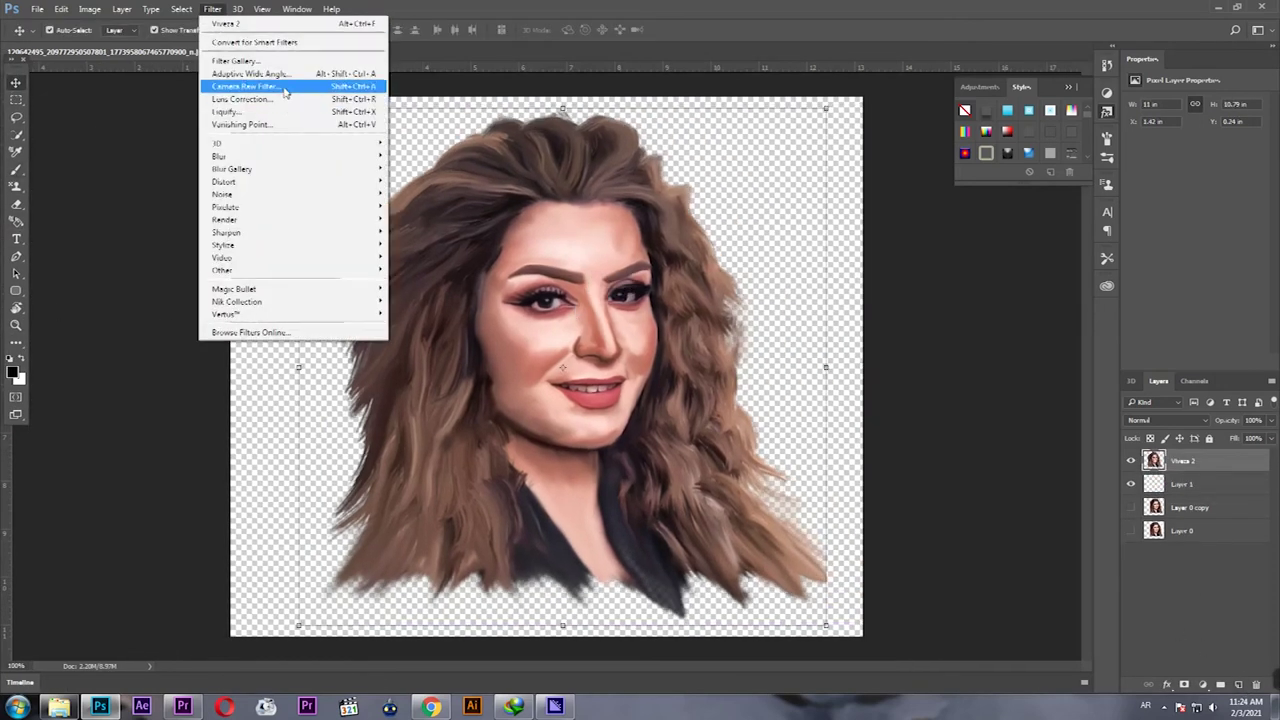
click(280, 88)
drag(988, 316, 996, 316)
drag(987, 294, 1002, 294)
mouse_move(987, 356)
mouse_down()
mouse_move(980, 377)
mouse_move(1008, 409)
mouse_up()
key(Return)
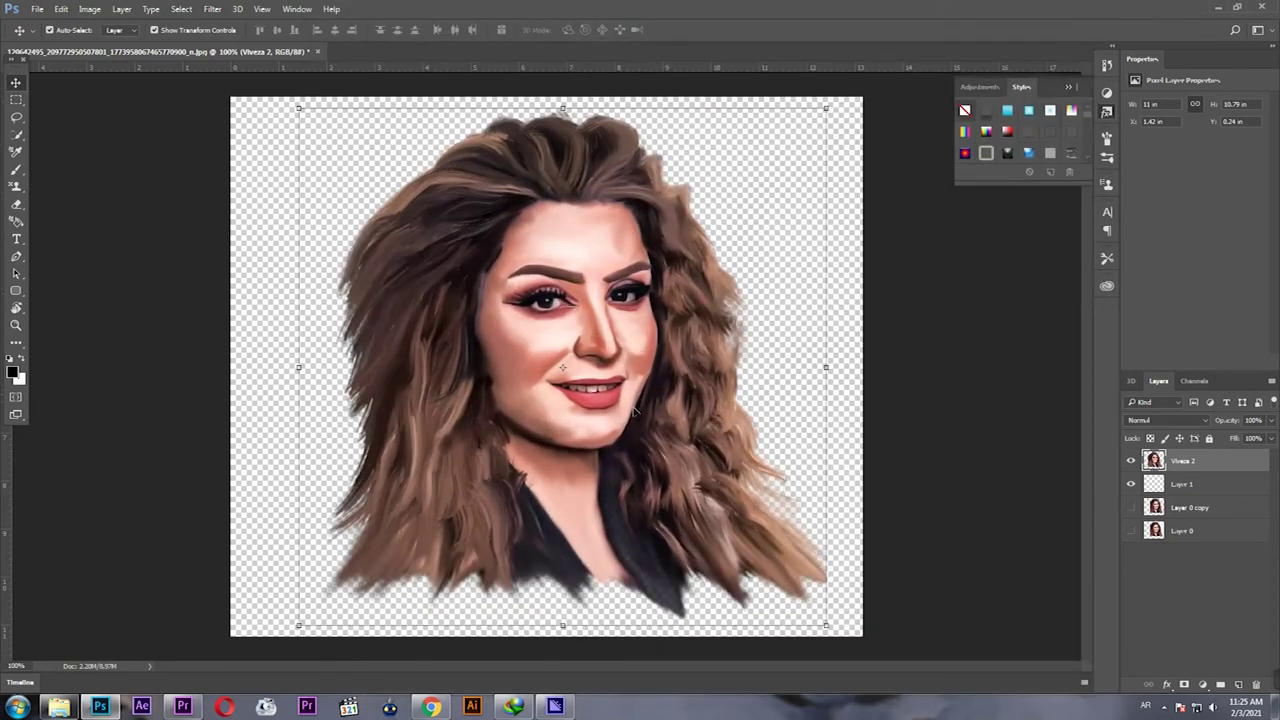
Fill a new layer with 50% gray and set it to Overlay blending.
right_click(16, 342)
click(61, 9)
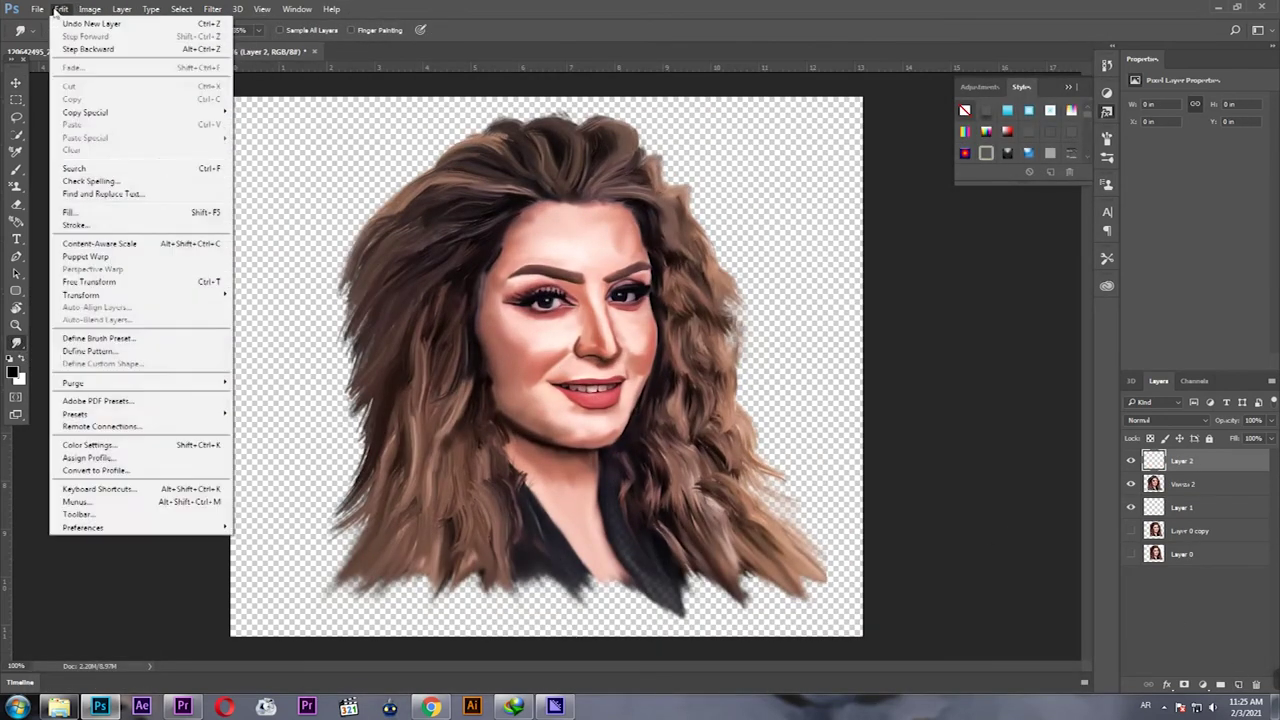
click(85, 163)
click(1160, 420)
click(1138, 537)
Clip the grey layer to the portrait and dodge highlights on the face, lips and chin.
key(ctrl+alt+g)
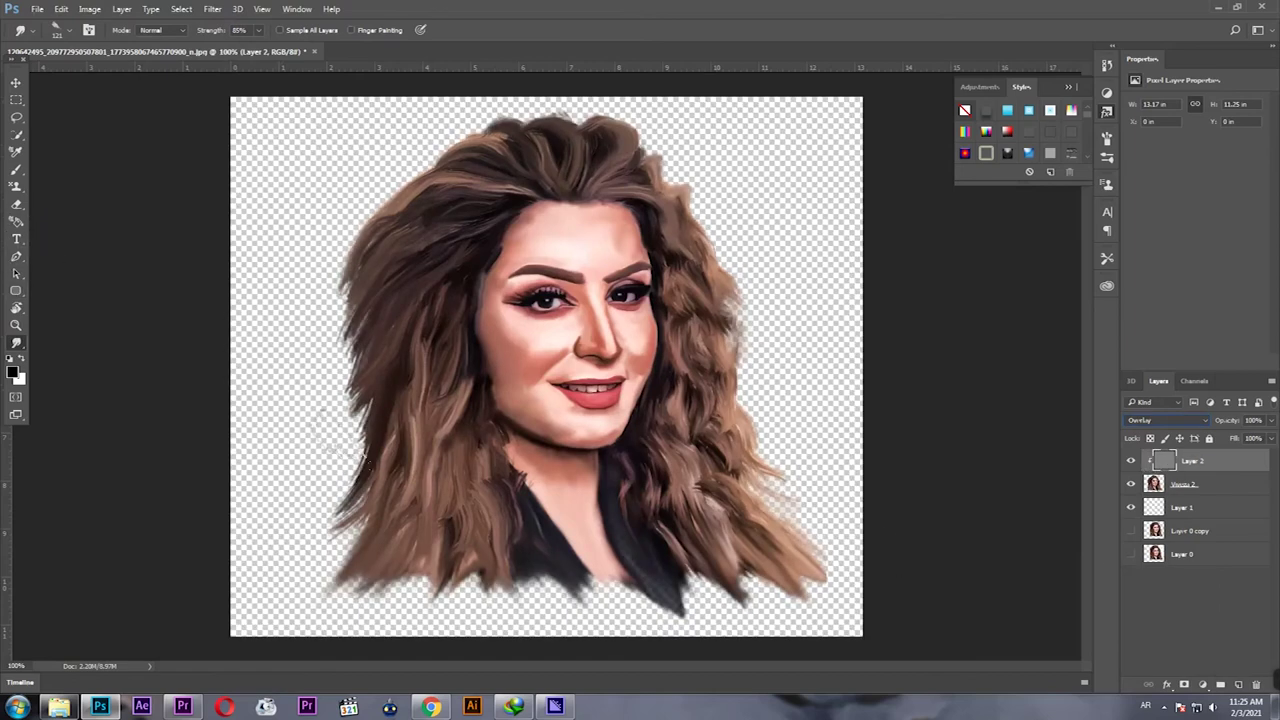
right_click(16, 345)
click(90, 586)
key(ctrl+plus)
key(ctrl+plus)
key(ctrl+plus)
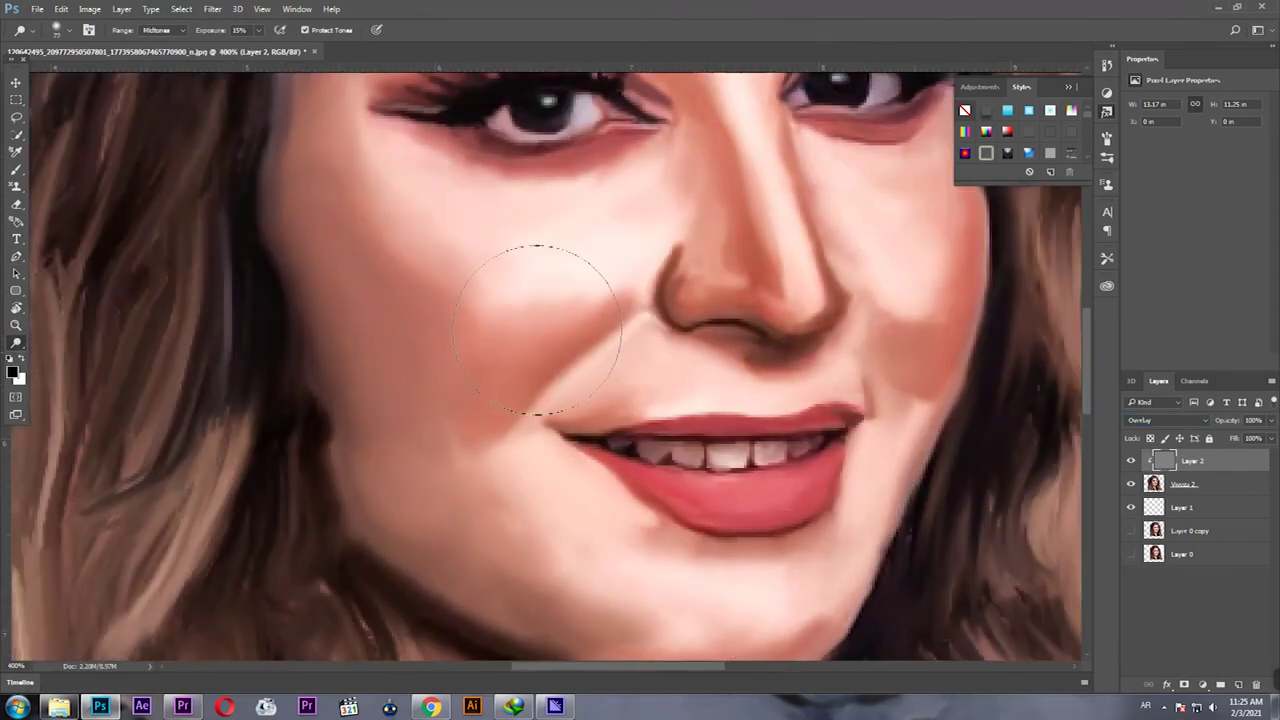
scroll(745, 97, up, 1)
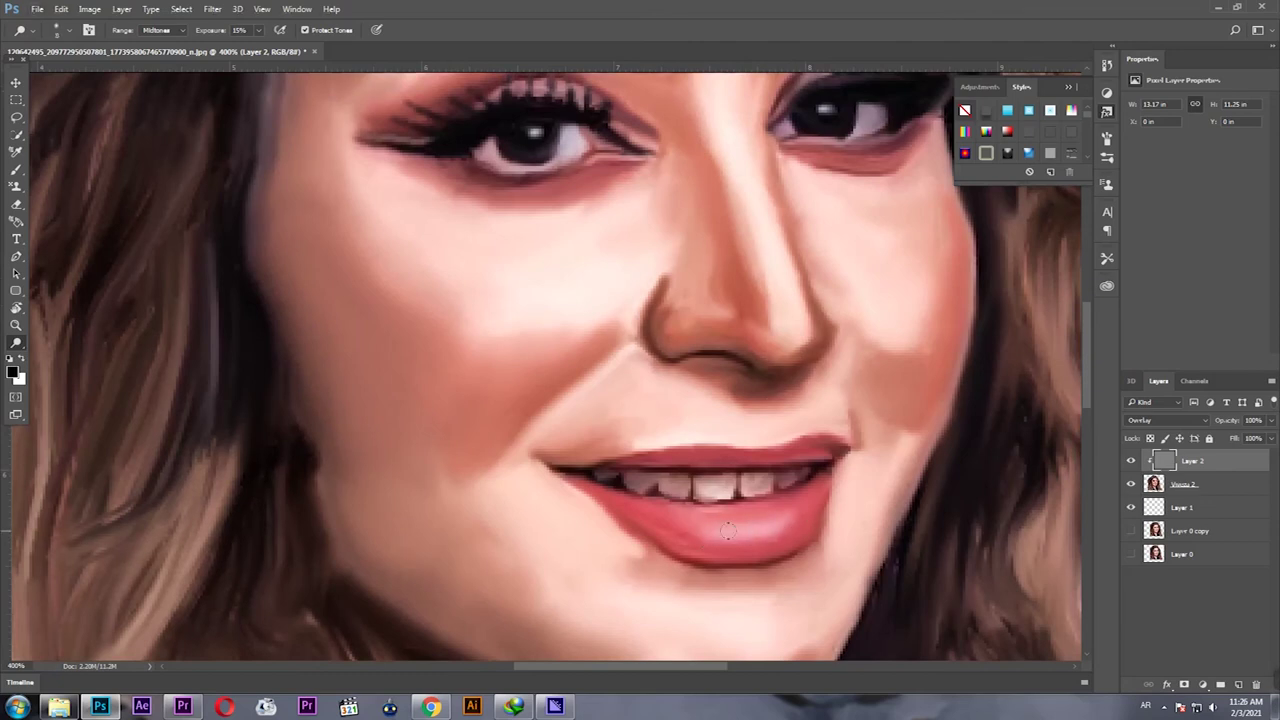
drag(652, 617, 577, 512)
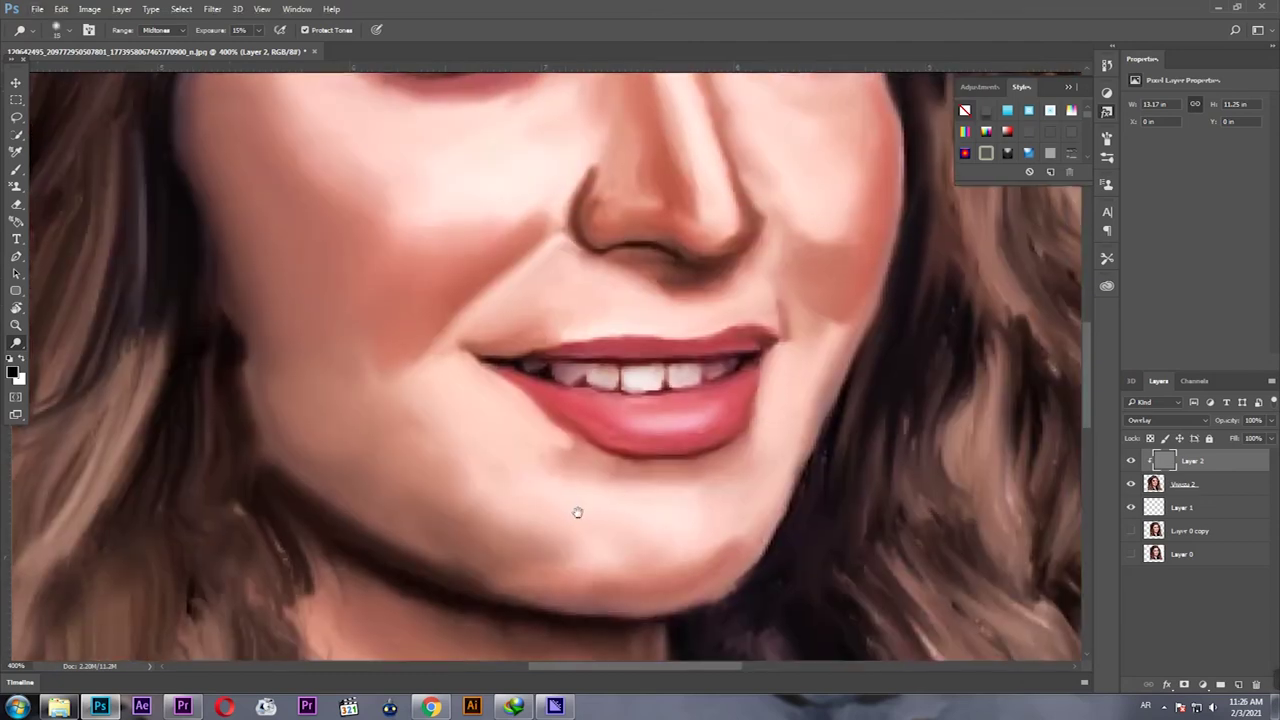
scroll(400, 205, up, 5)
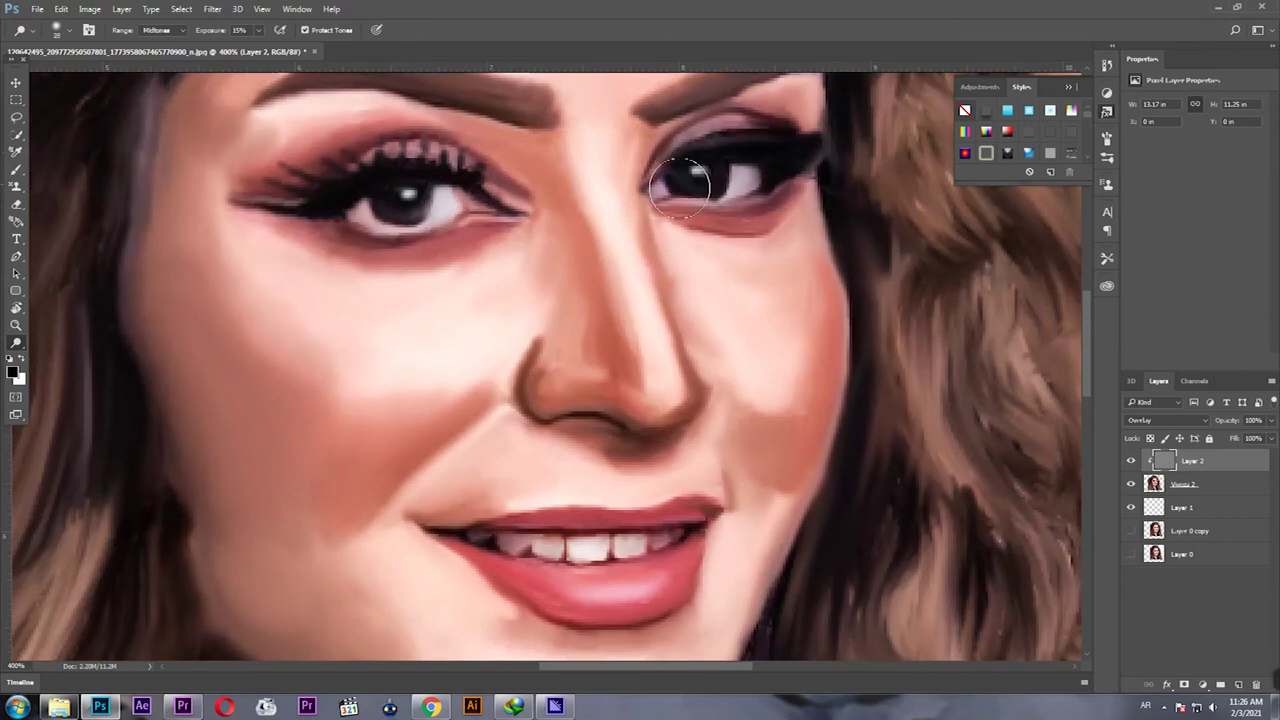
scroll(265, 285, up, 7)
Burn shadows around the eyes and forehead, then return to the whole-portrait view.
right_click(16, 342)
click(91, 571)
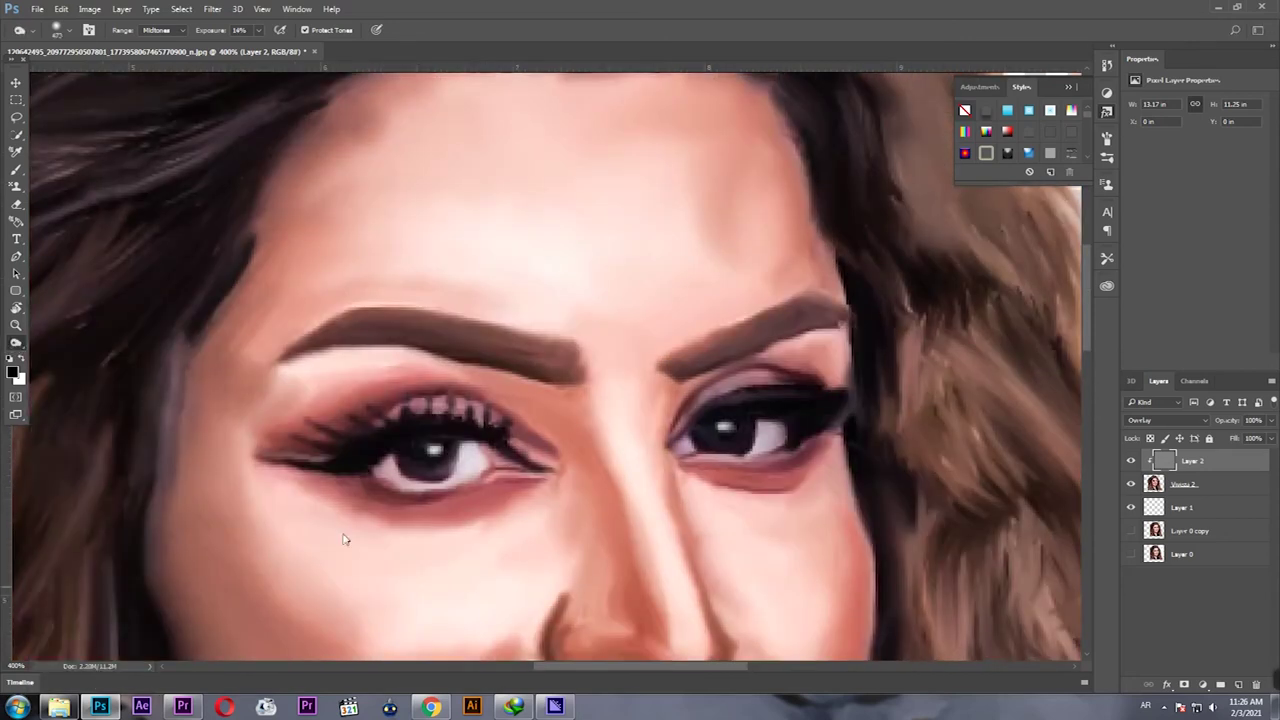
scroll(450, 403, down, 1)
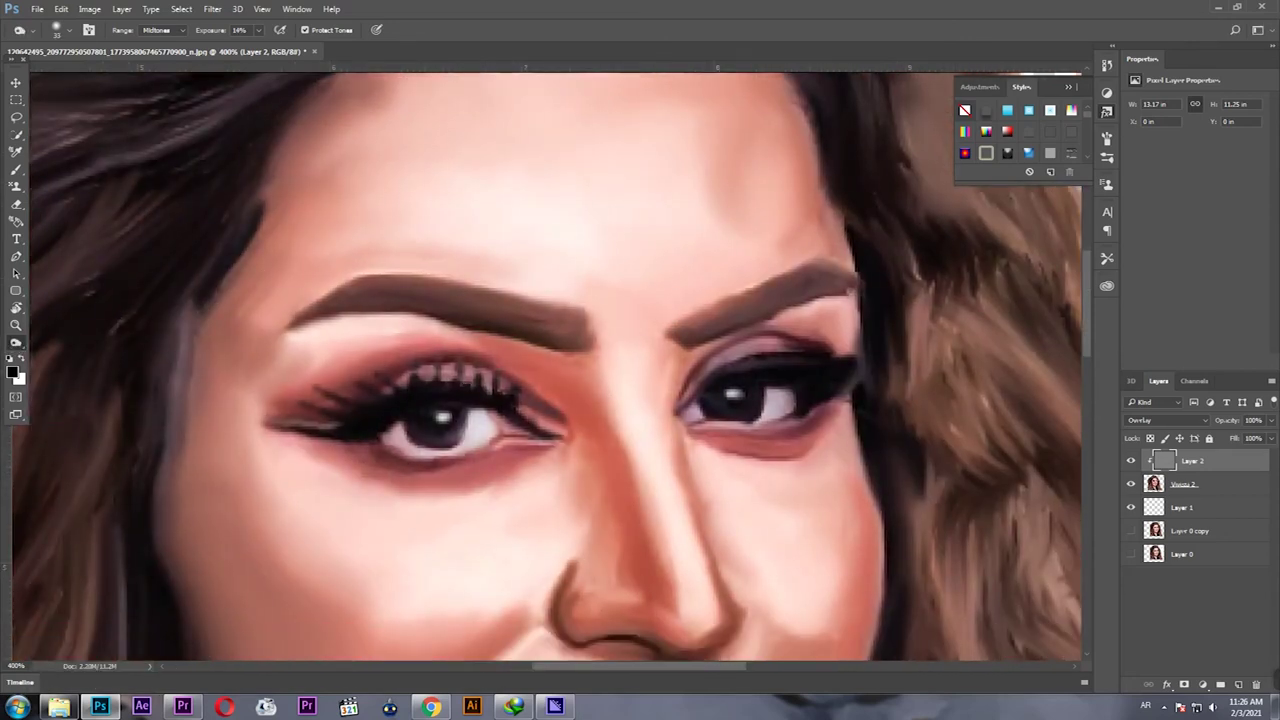
scroll(450, 485, down, 4)
scroll(445, 520, down, 3)
scroll(443, 563, down, 3)
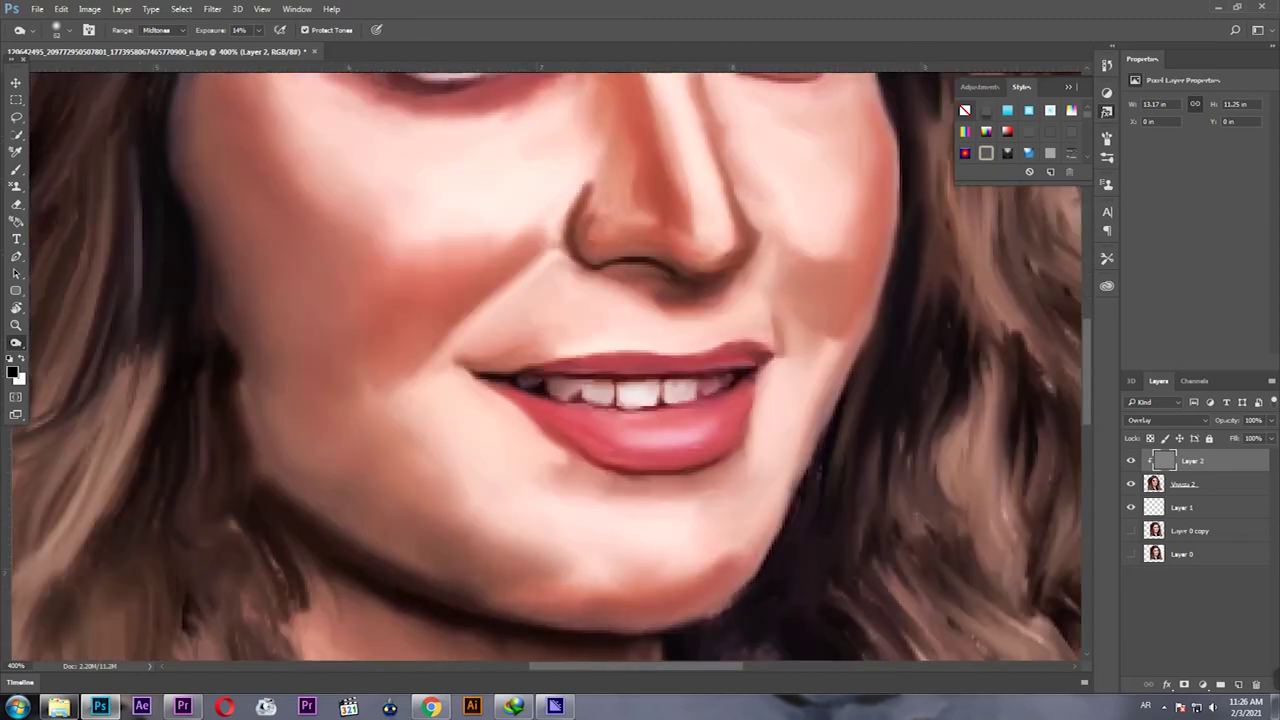
drag(745, 355, 648, 440)
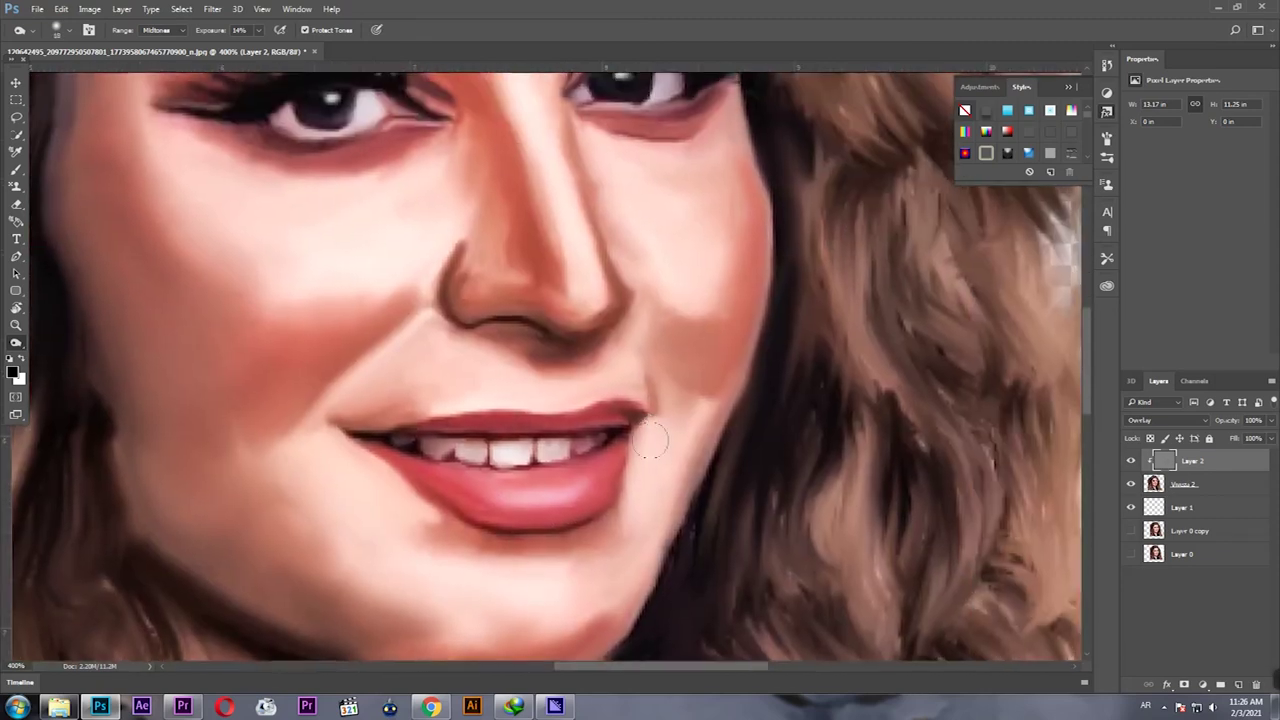
scroll(777, 193, up, 4)
scroll(623, 294, up, 2)
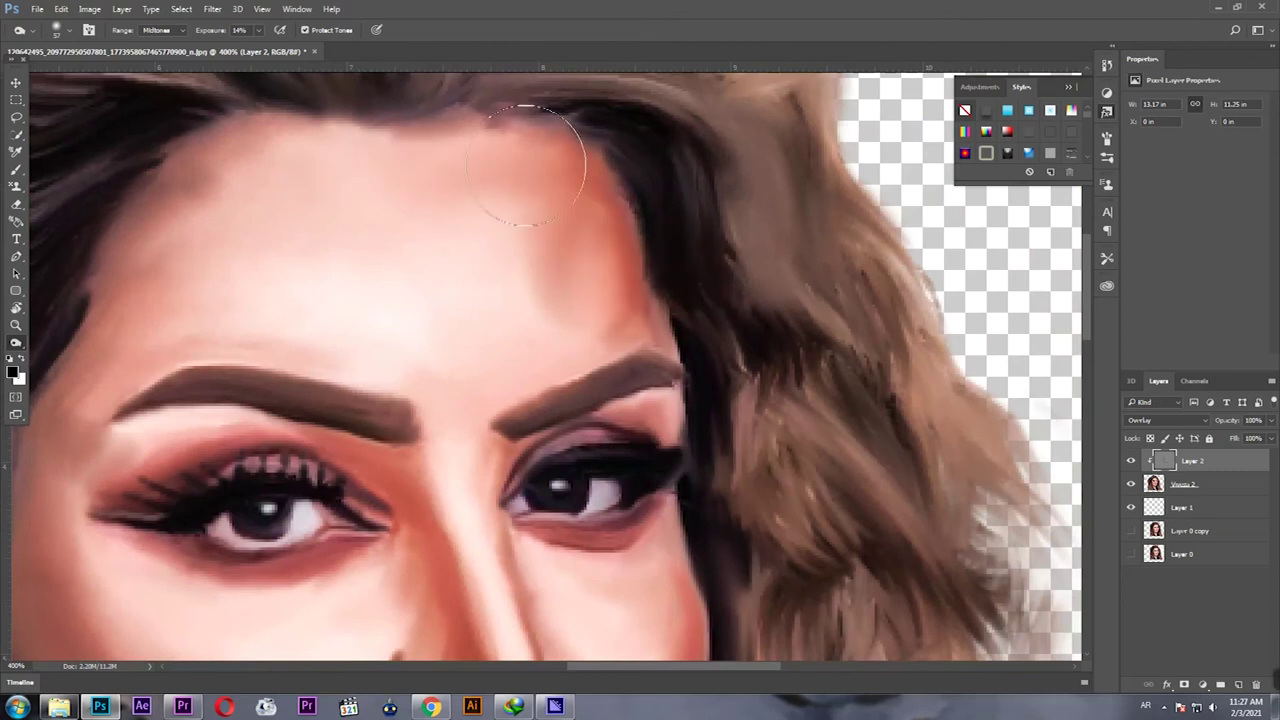
drag(80, 384, 213, 331)
key(ctrl+1)
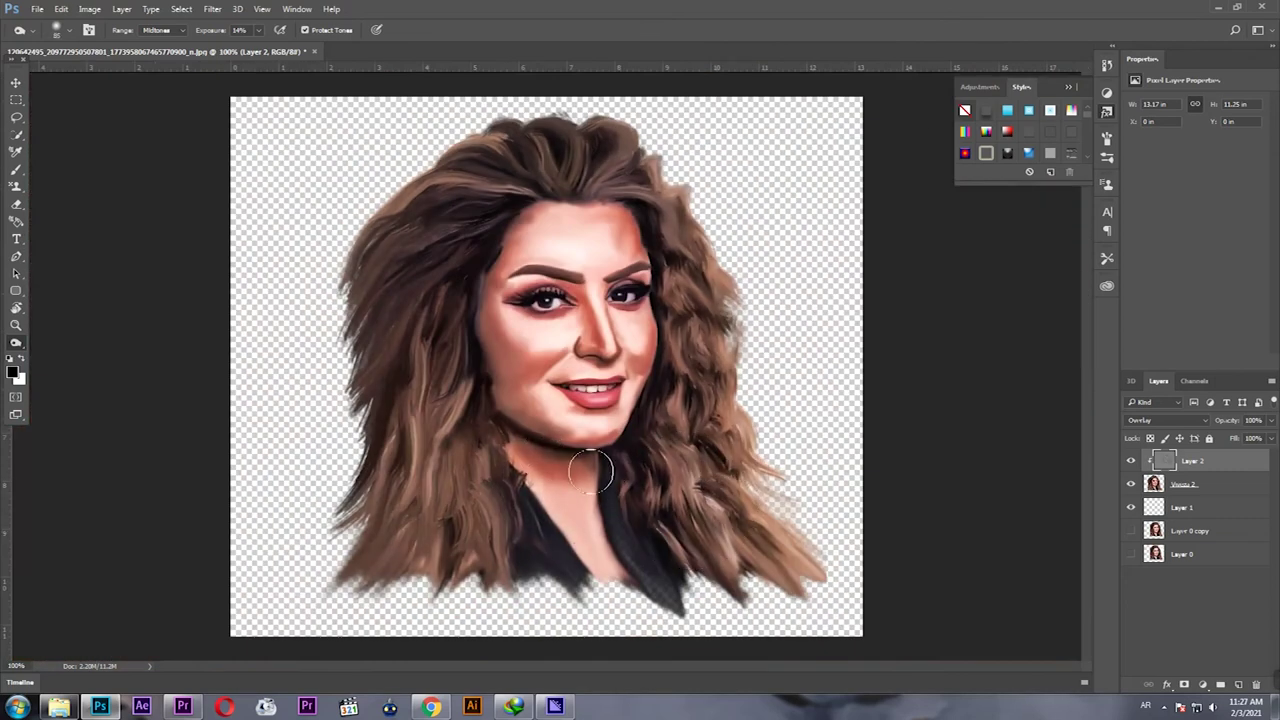
Fill the empty layer beneath the portrait with peach.
key(v)
click(605, 481)
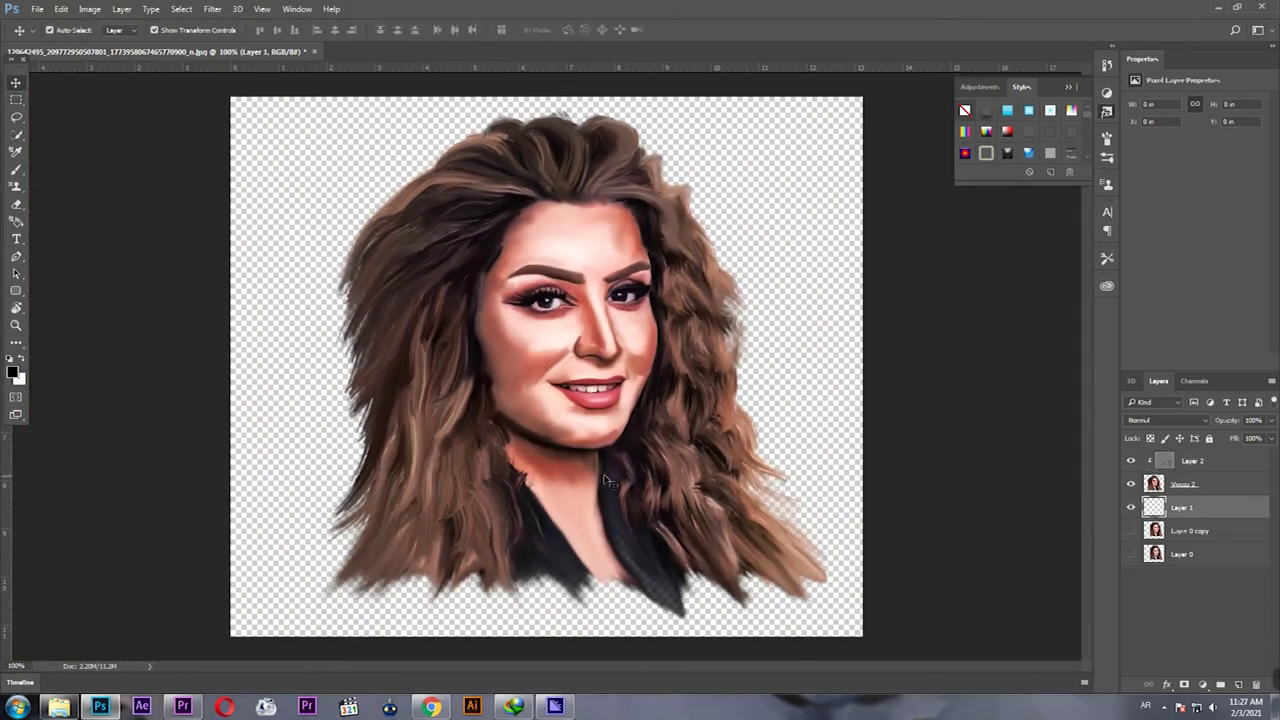
click(17, 344)
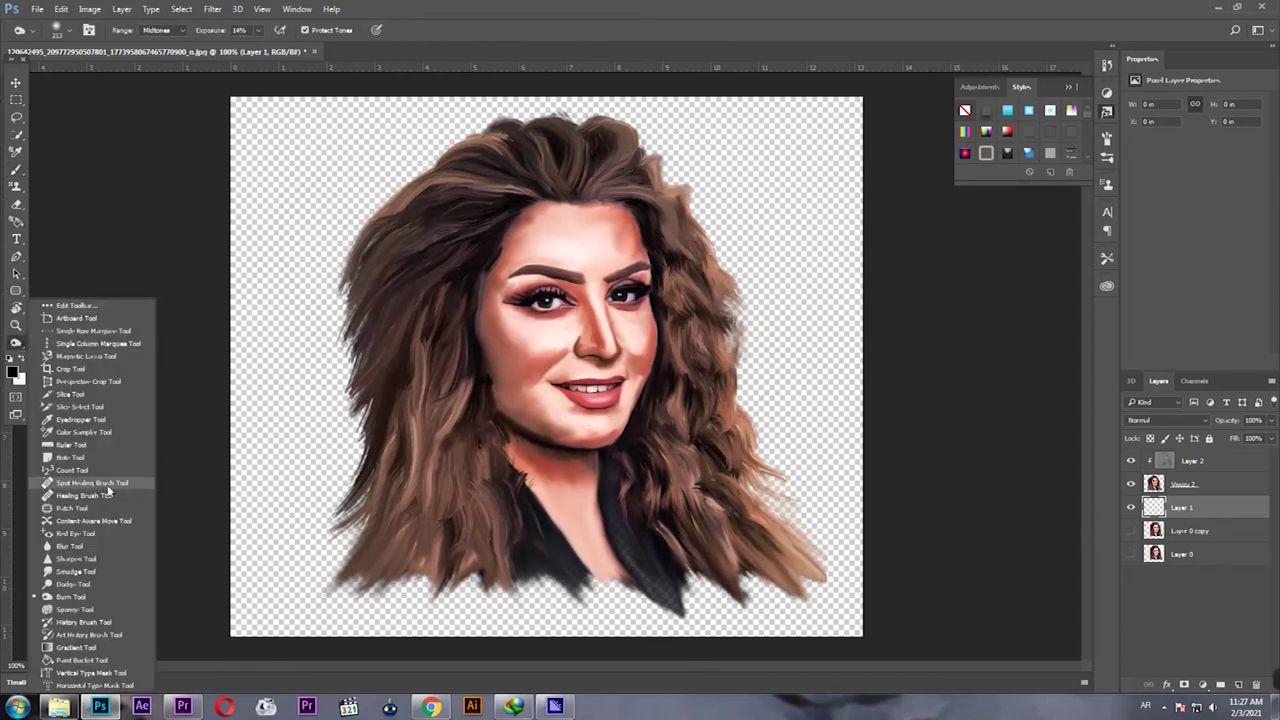
click(89, 605)
key(alt+BackSpace)
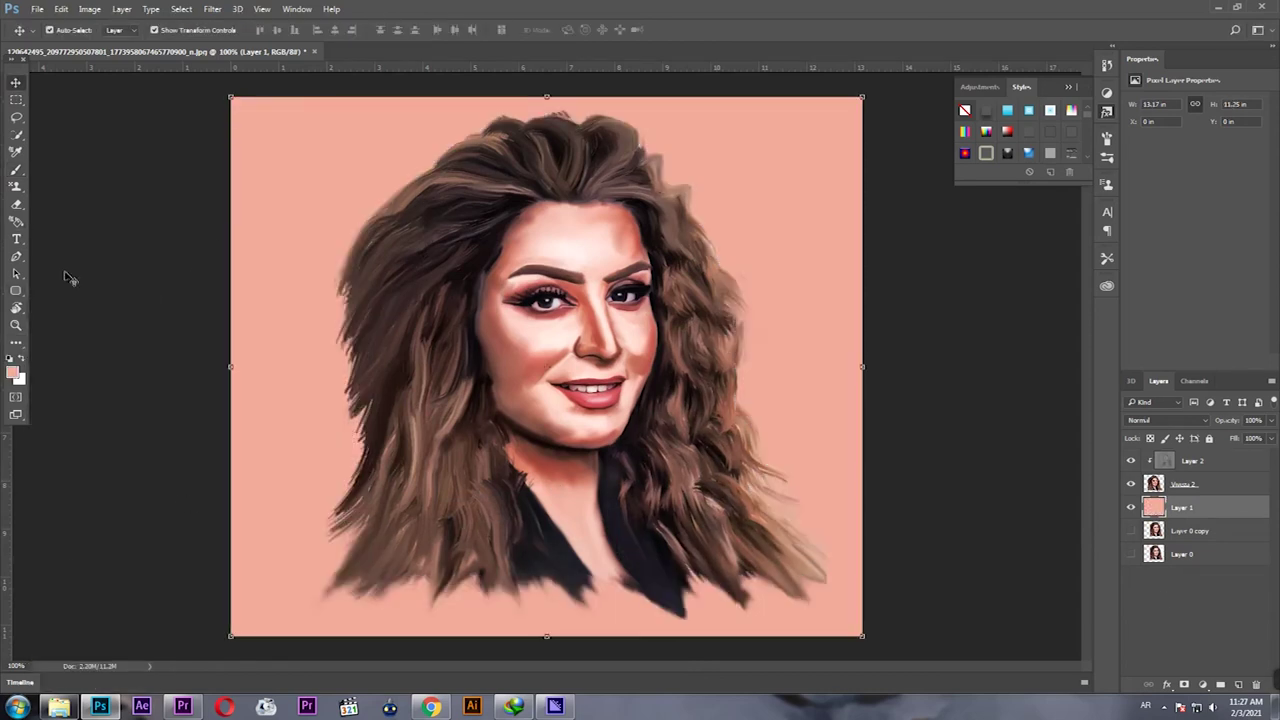
Choose and resize a large splatter brush preset.
key(b)
right_click(355, 240)
scroll(865, 451, down, 2)
scroll(866, 466, down, 2)
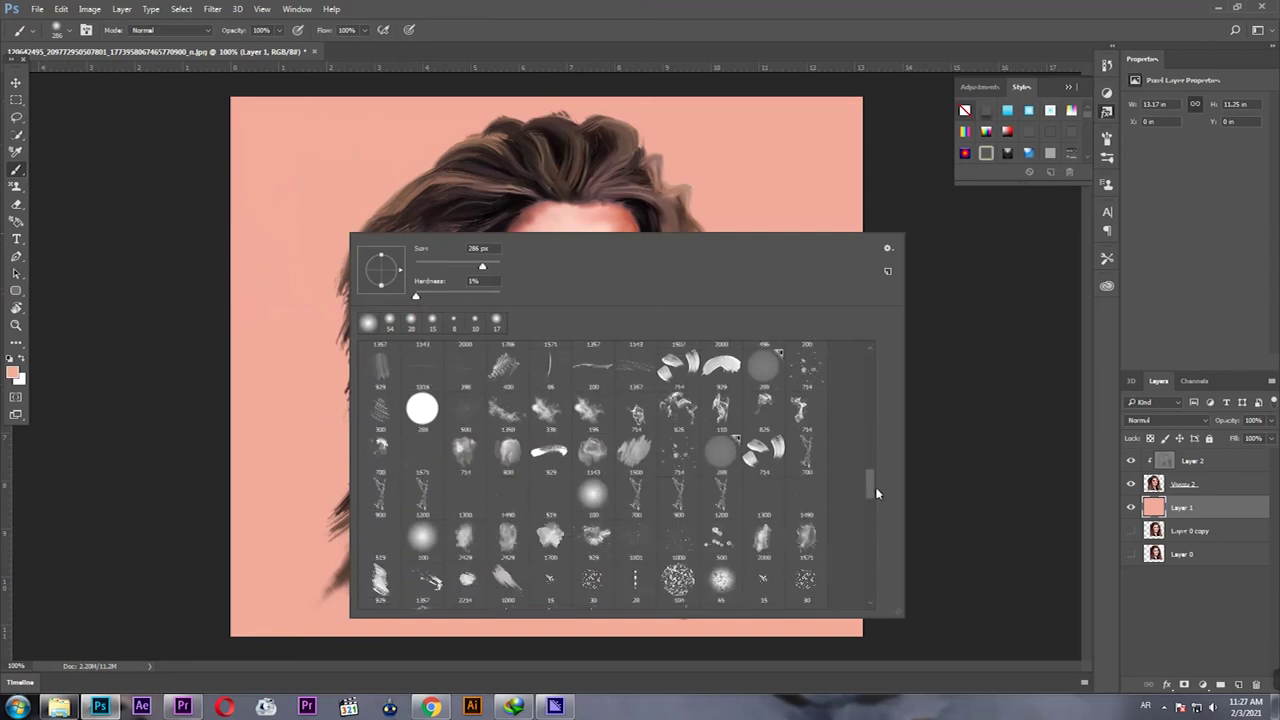
scroll(870, 490, down, 2)
click(607, 487)
key(Return)
Paint brown and light splatters, then darker pink splatters on a new layer.
alt+click(397, 238)
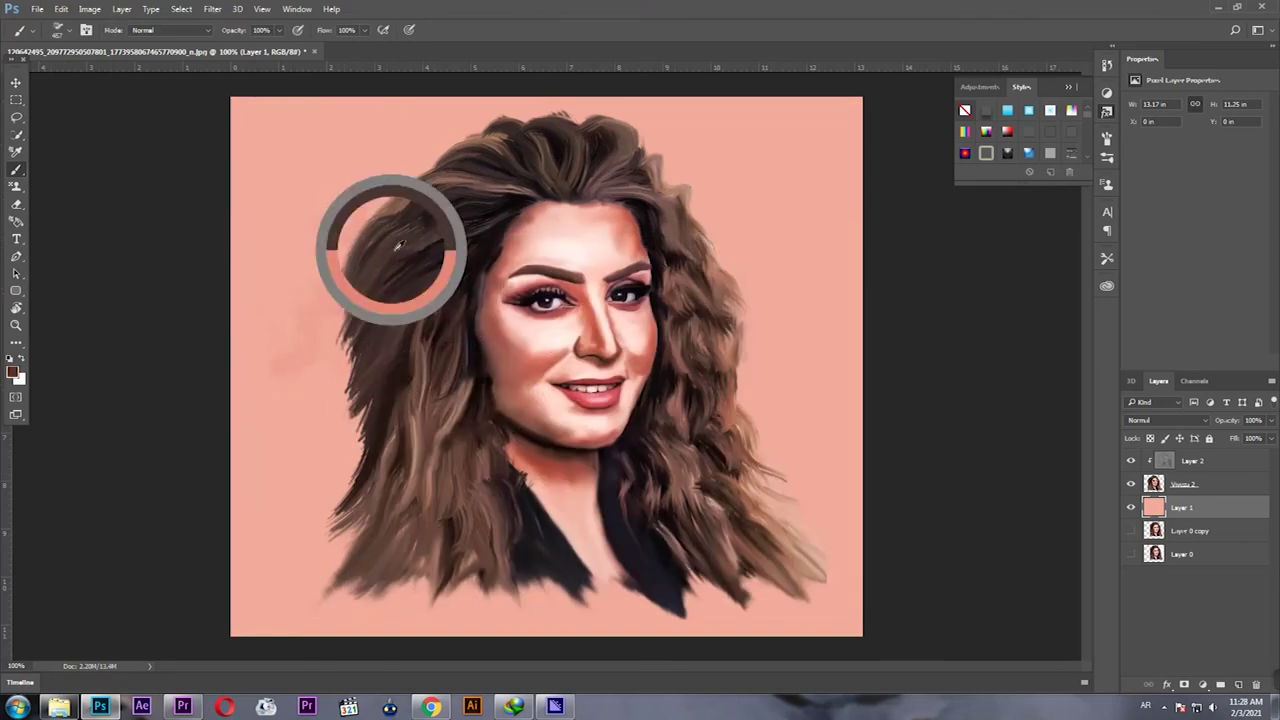
mouse_move(820, 145)
mouse_down()
mouse_move(840, 480)
mouse_move(290, 150)
mouse_move(900, 150)
mouse_up()
mouse_move(704, 362)
mouse_down()
mouse_move(428, 214)
mouse_move(634, 571)
mouse_move(686, 371)
mouse_move(427, 152)
mouse_move(720, 460)
mouse_up()
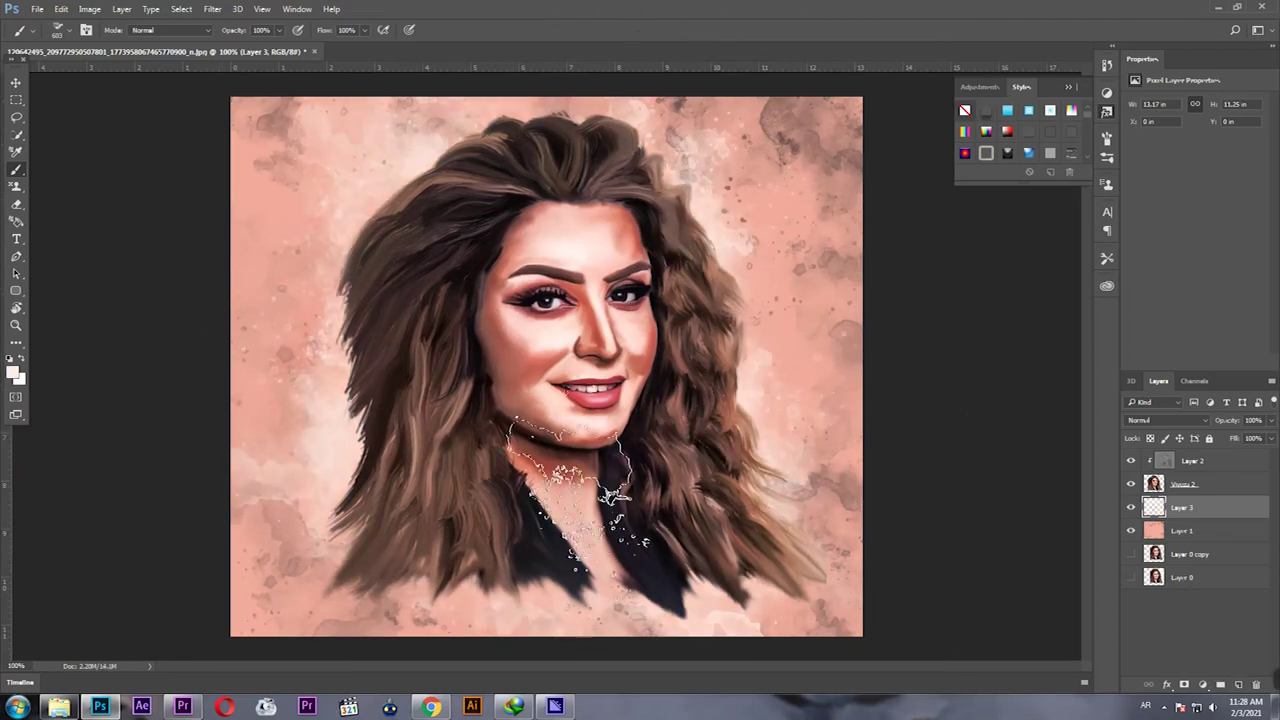
ctrl+click(1236, 686)
mouse_move(790, 240)
mouse_down()
mouse_move(843, 330)
mouse_move(879, 606)
mouse_up()
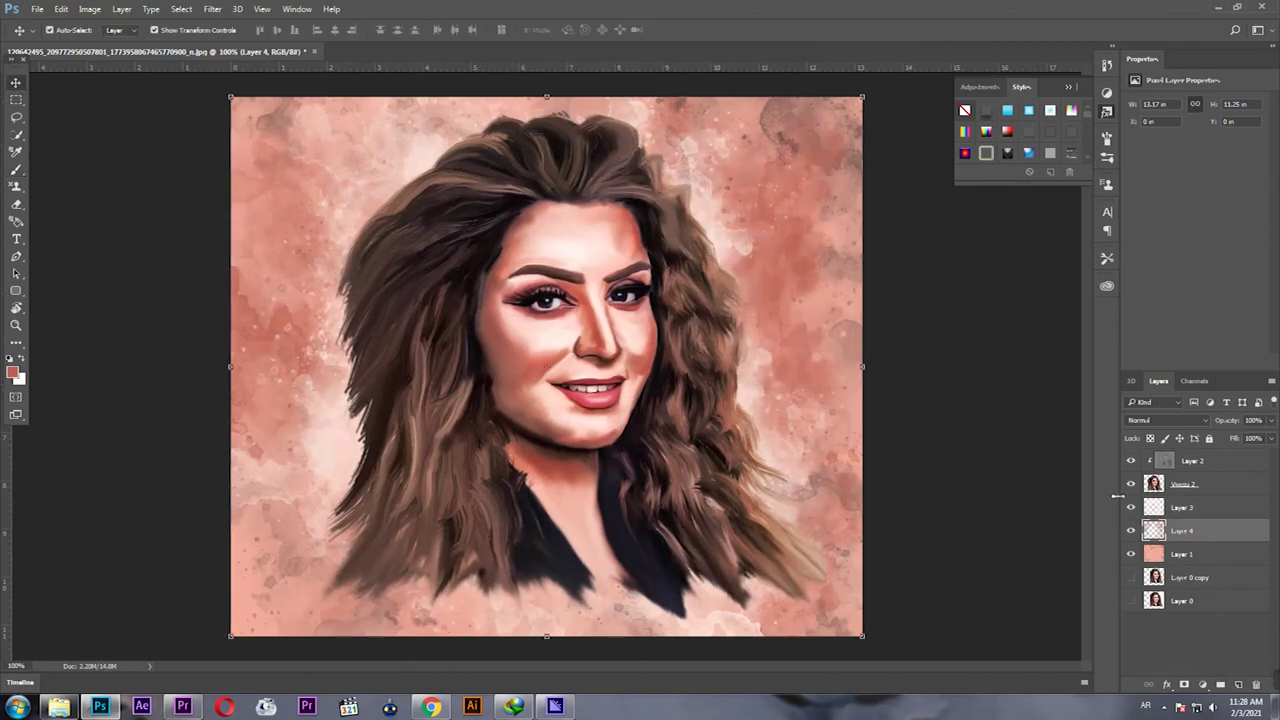